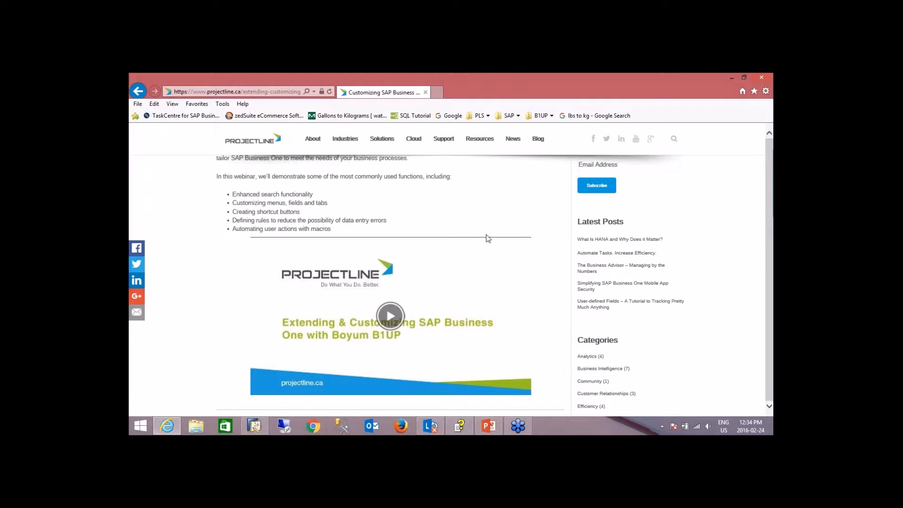
Minimize the browser and switch to SAP Business One with the Item Master Data window.
click(728, 77)
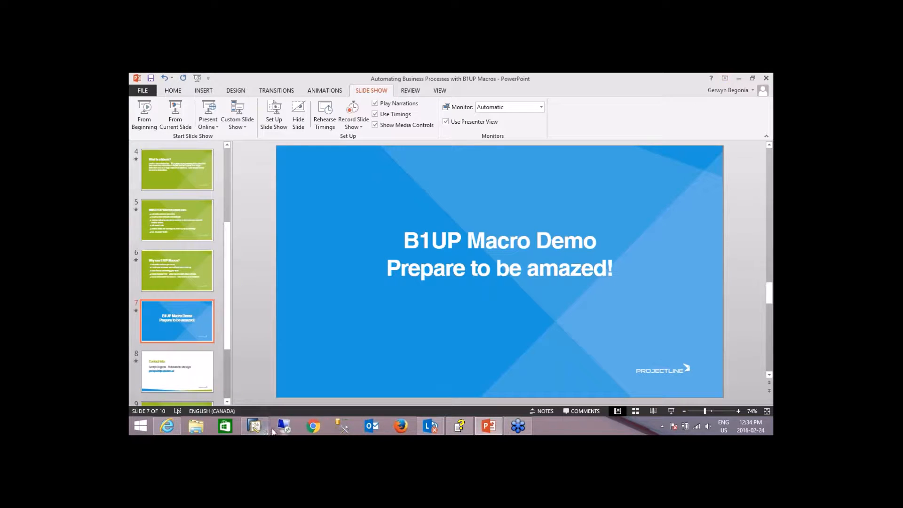
click(254, 429)
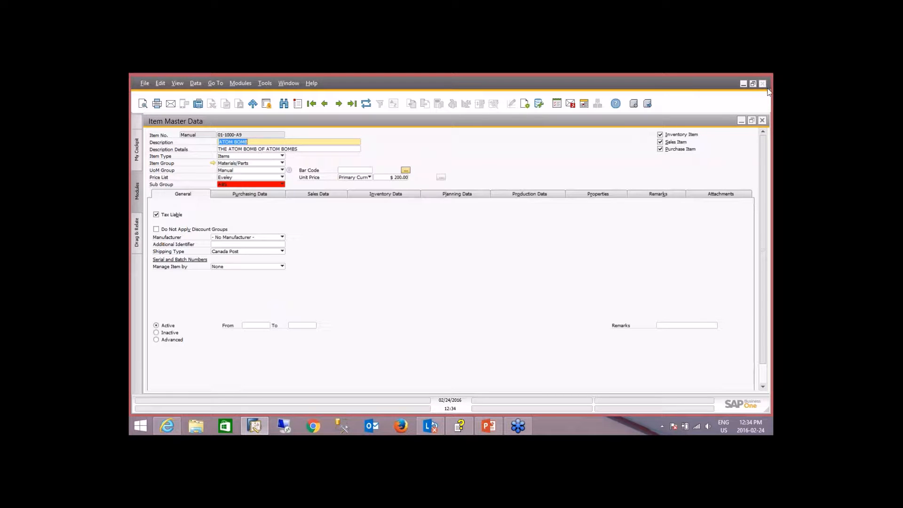
click(769, 156)
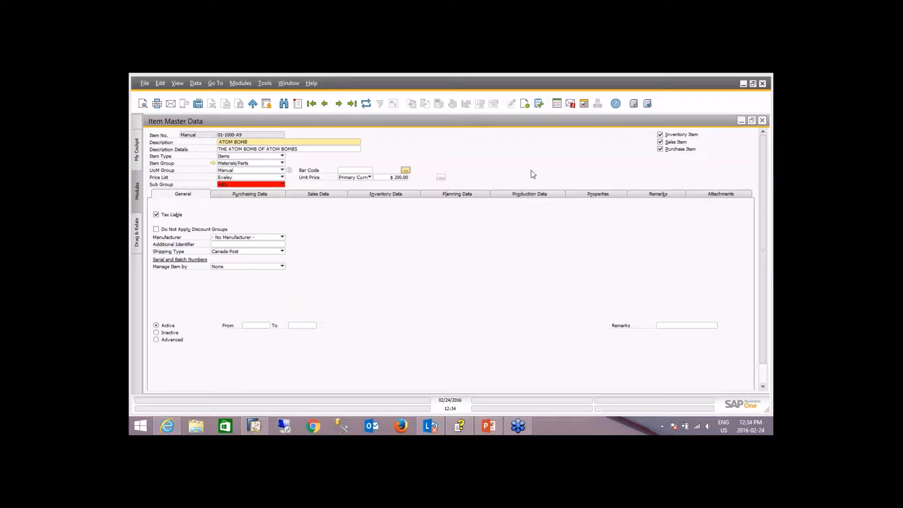
click(594, 171)
right_click(595, 174)
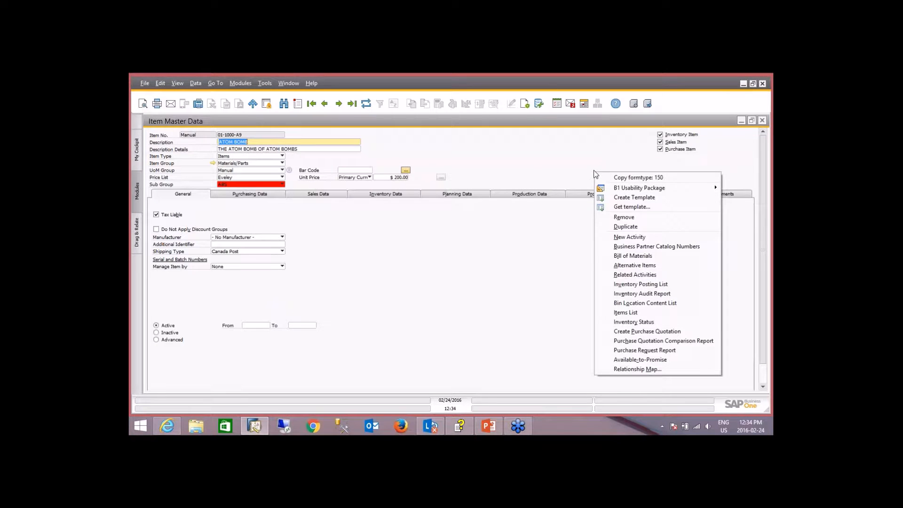
mouse_move(615, 191)
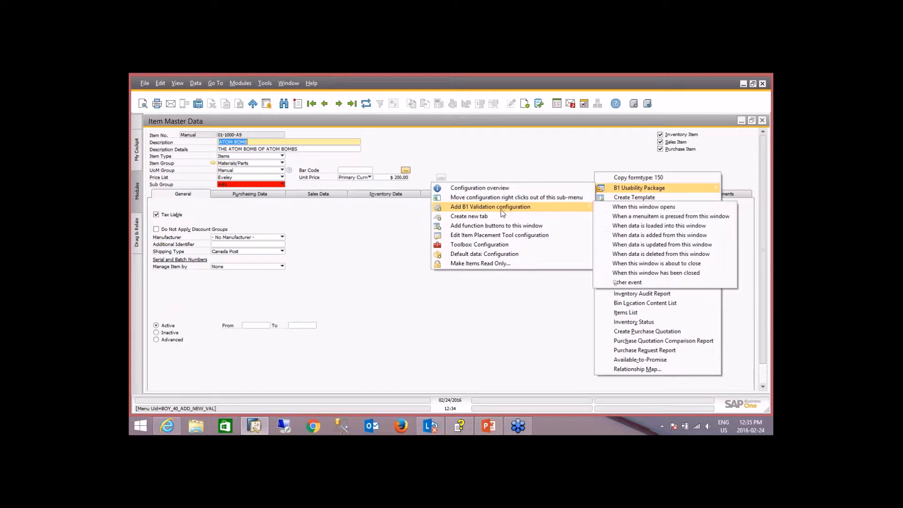
click(464, 226)
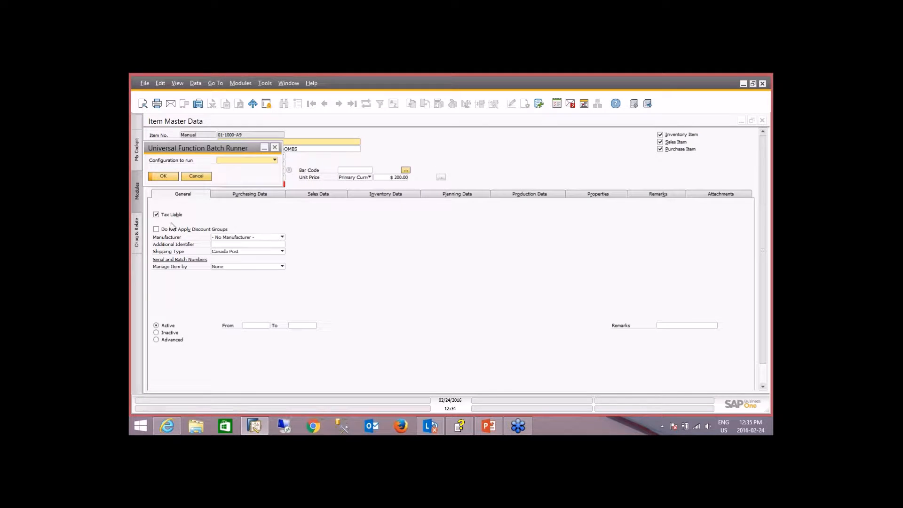
click(197, 176)
right_click(633, 179)
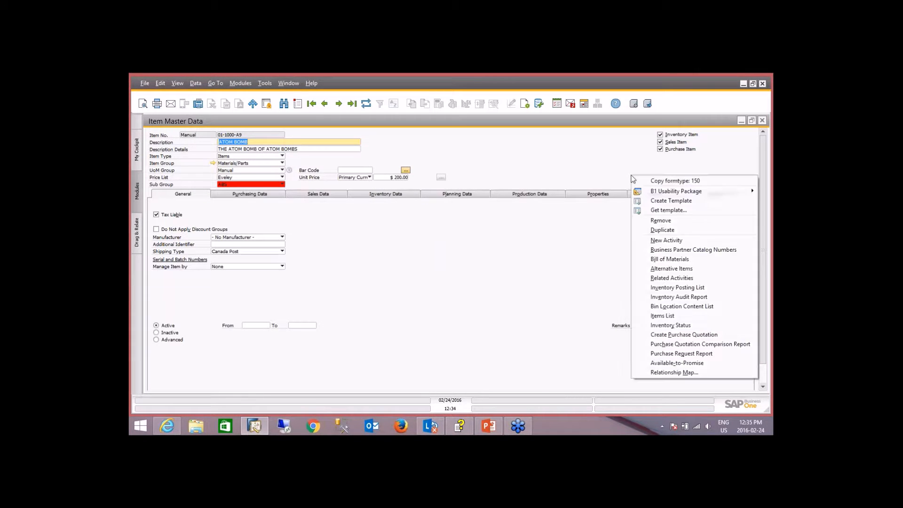
mouse_move(653, 194)
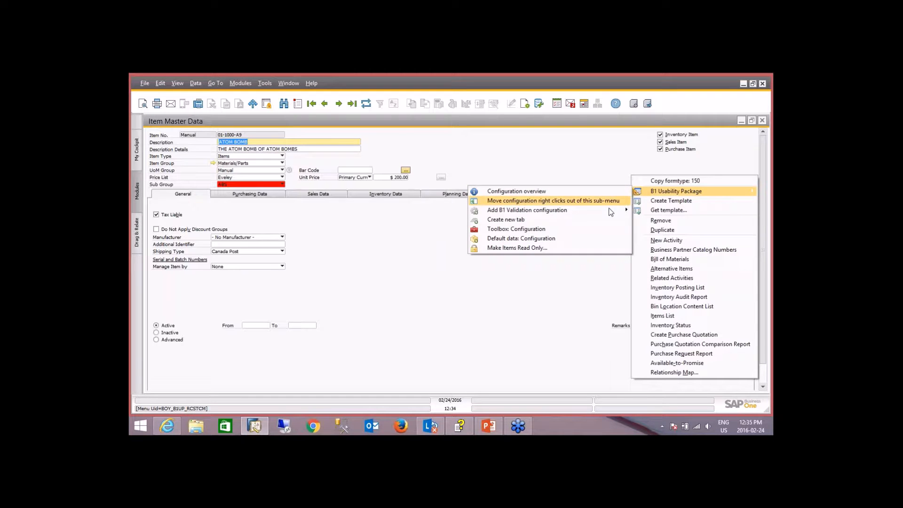
mouse_move(611, 211)
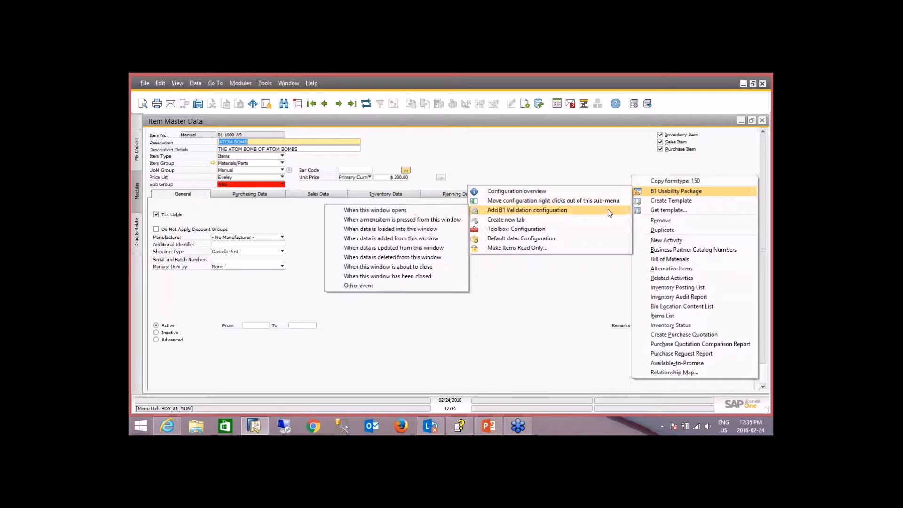
click(561, 274)
Start a function button configuration for the Item Master Data window and caption the first button "Purchase Order".
right_click(678, 165)
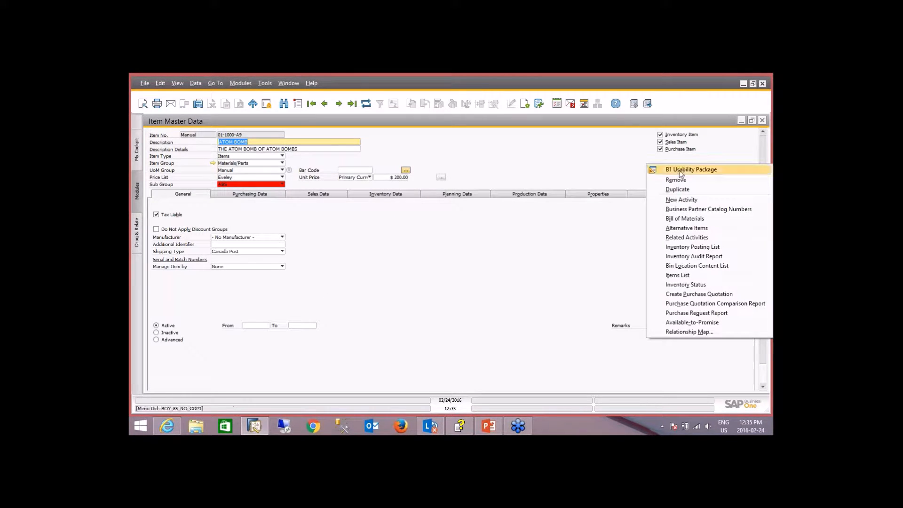
mouse_move(680, 170)
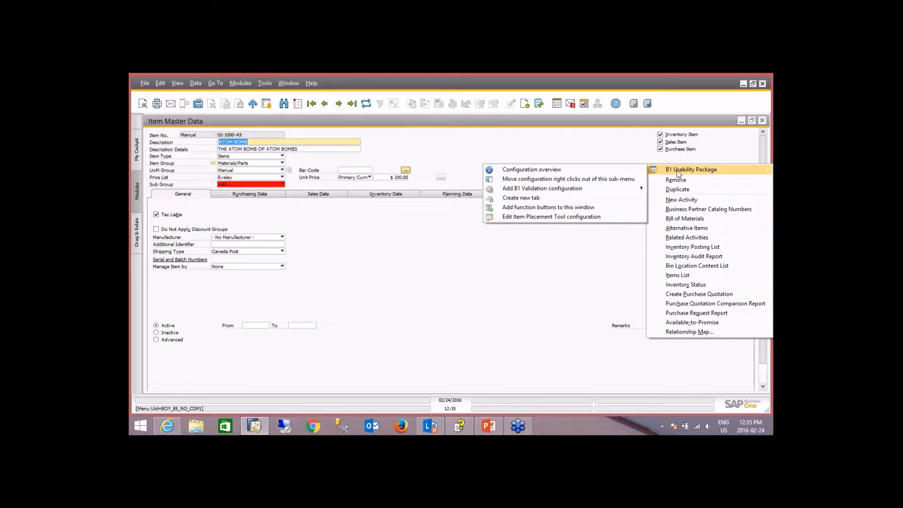
click(566, 208)
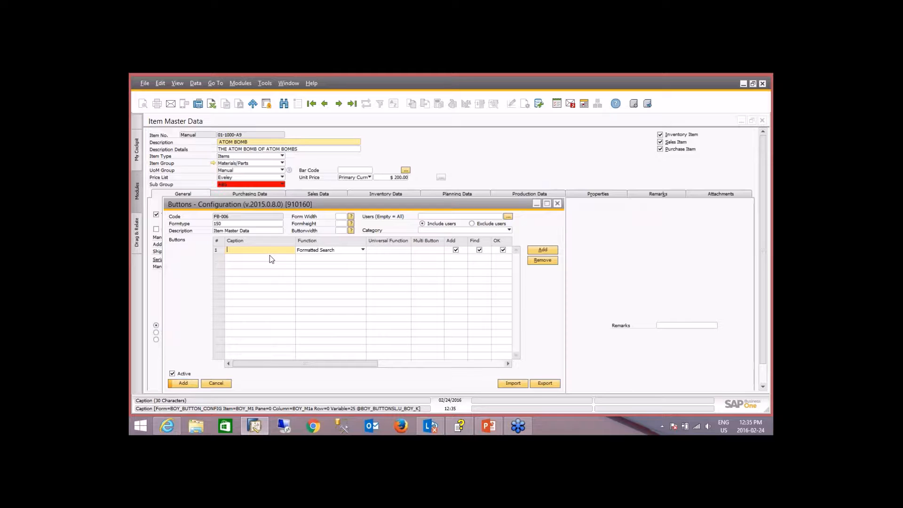
text(Purchase Order)
Set the Purchase Order button's function to Universal Function.
click(362, 250)
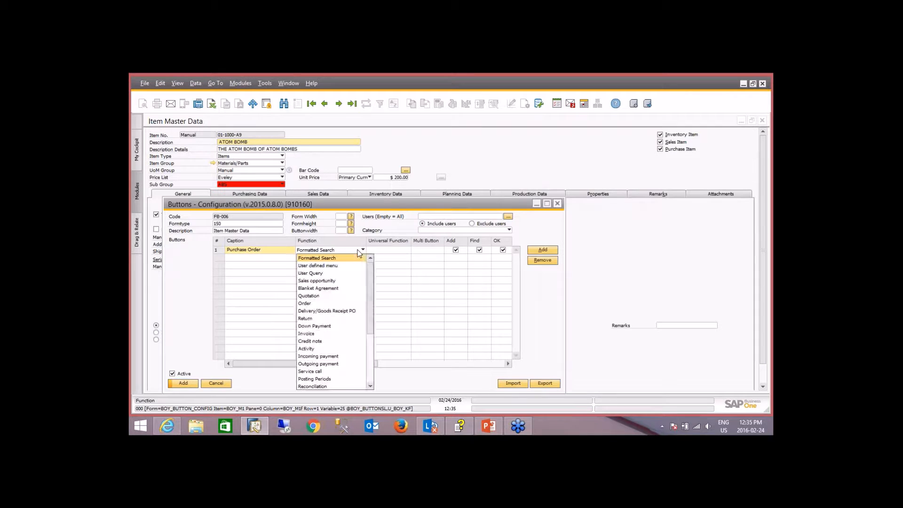
drag(373, 272, 357, 360)
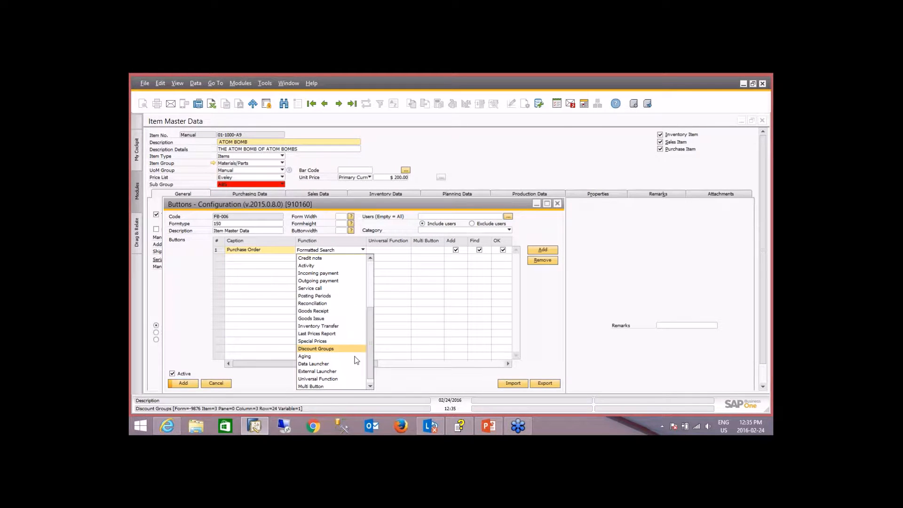
click(344, 379)
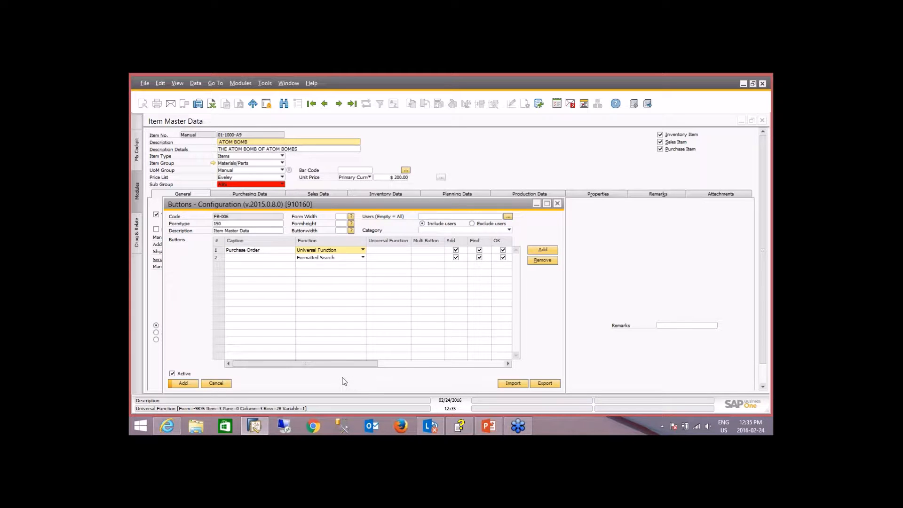
Create a new universal function for the Purchase Order button and set its type to Macro.
click(387, 249)
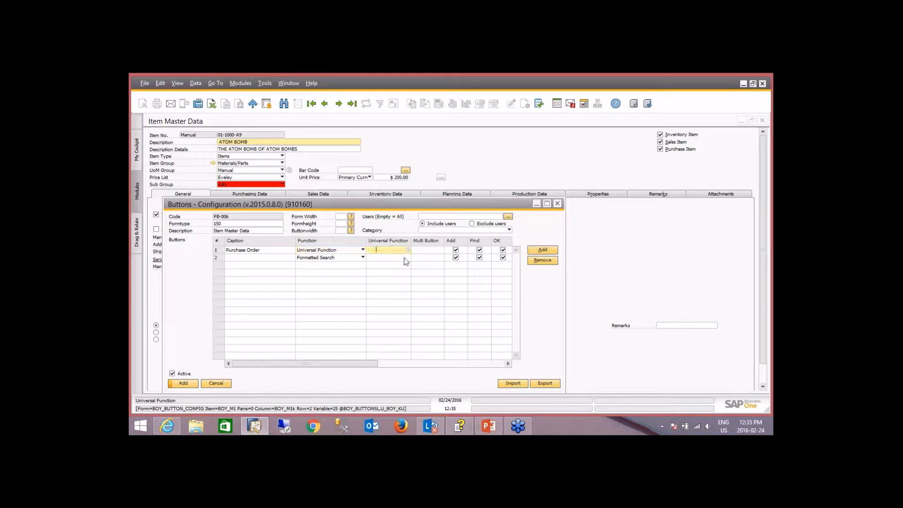
click(407, 250)
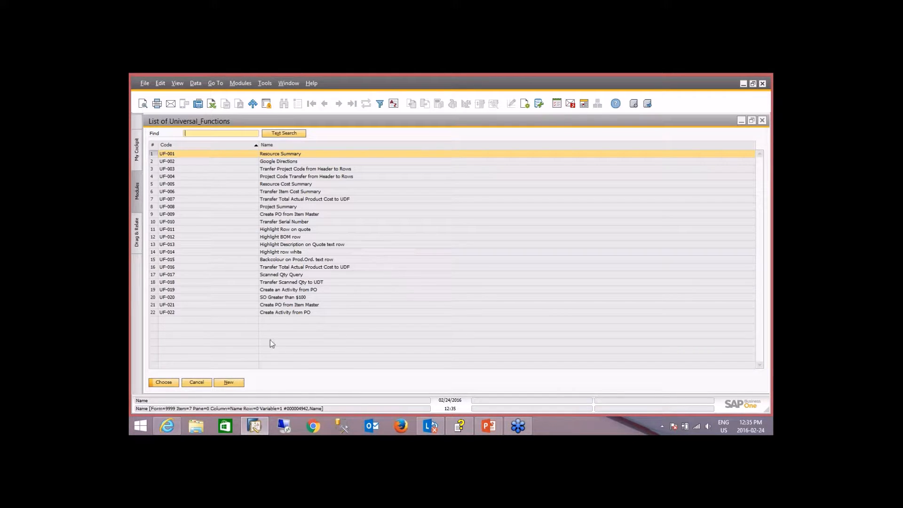
click(238, 382)
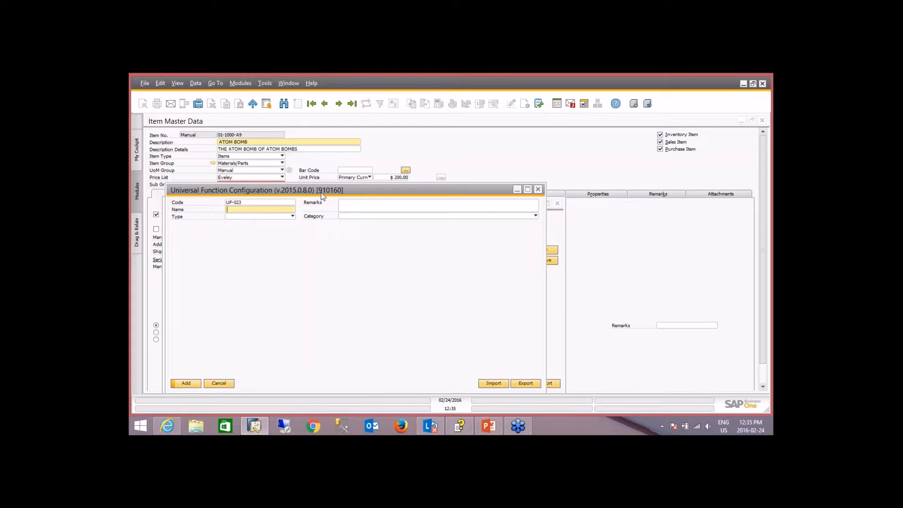
drag(323, 195, 408, 157)
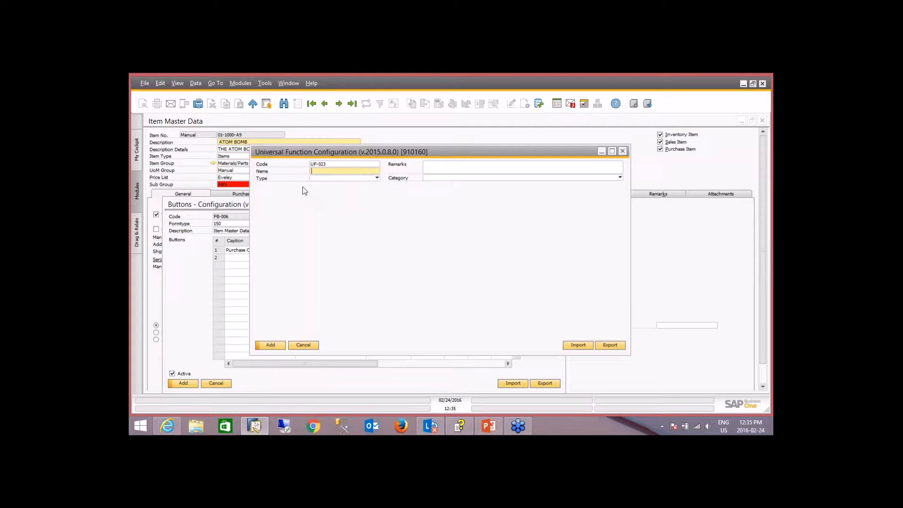
click(318, 178)
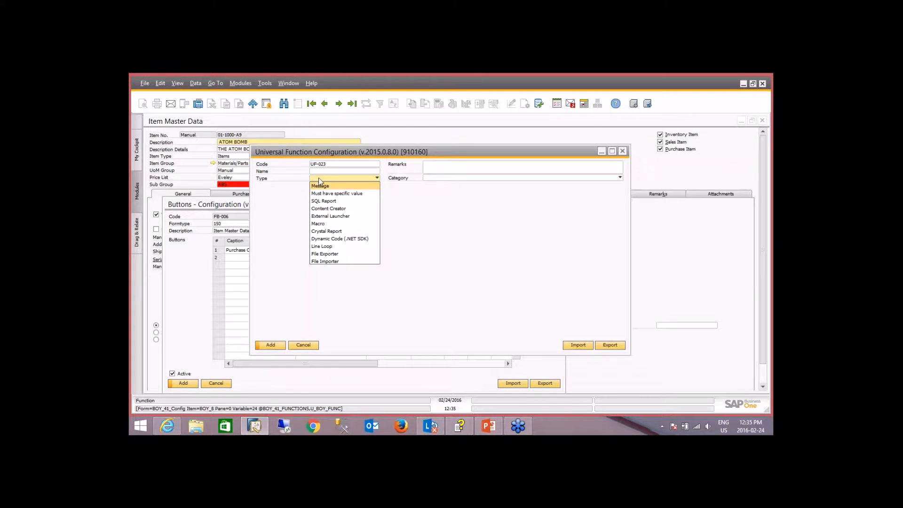
click(319, 224)
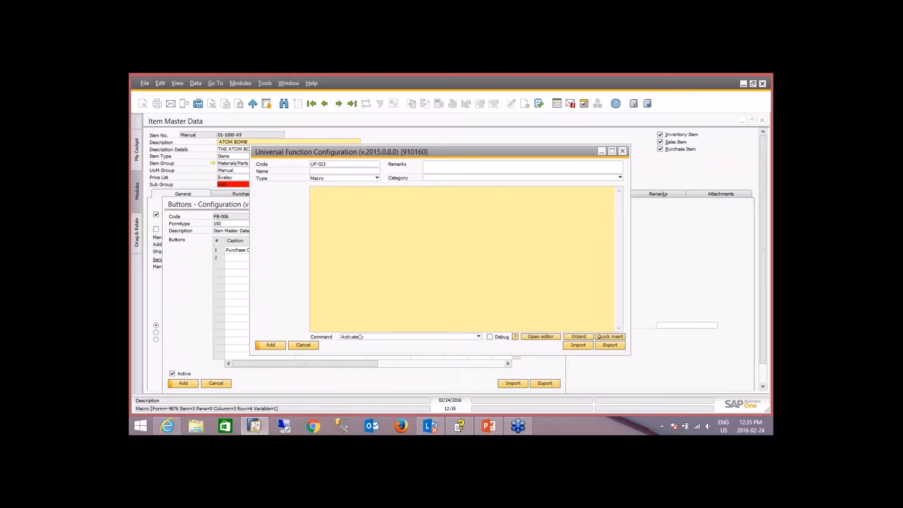
Name the universal function "Open PO Screen" and copy that name into its remarks.
click(320, 171)
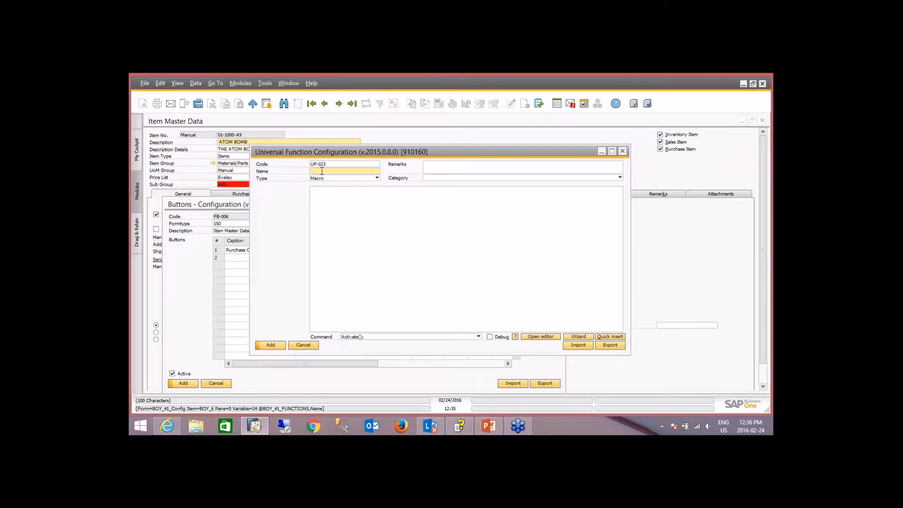
text(Open PO Screen)
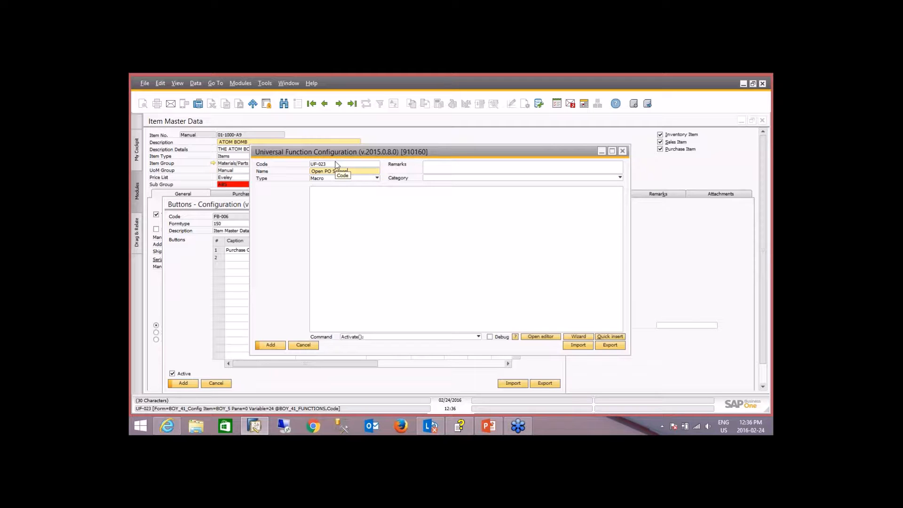
key(Tab)
key(ctrl+c)
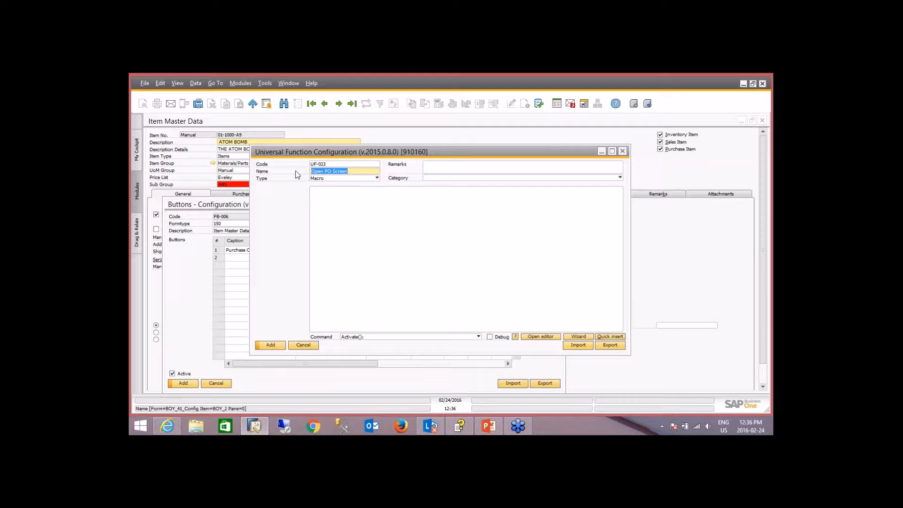
click(438, 171)
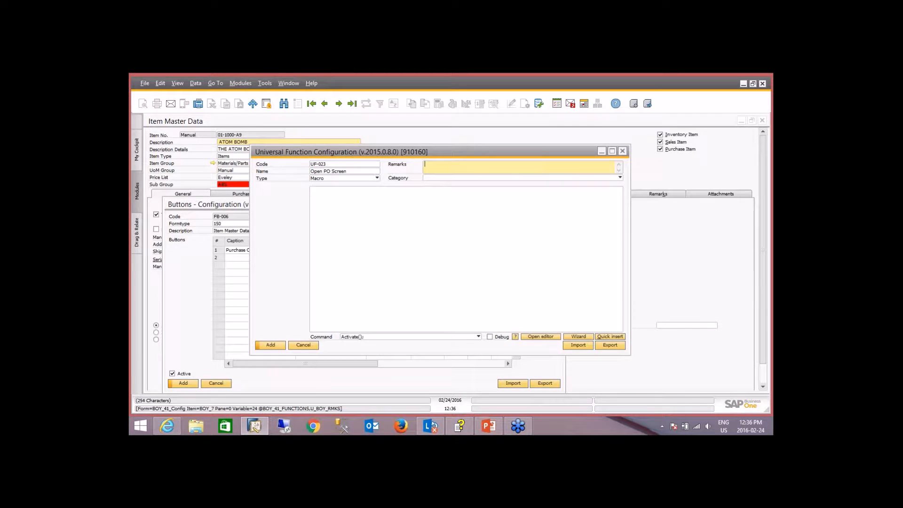
key(ctrl+v)
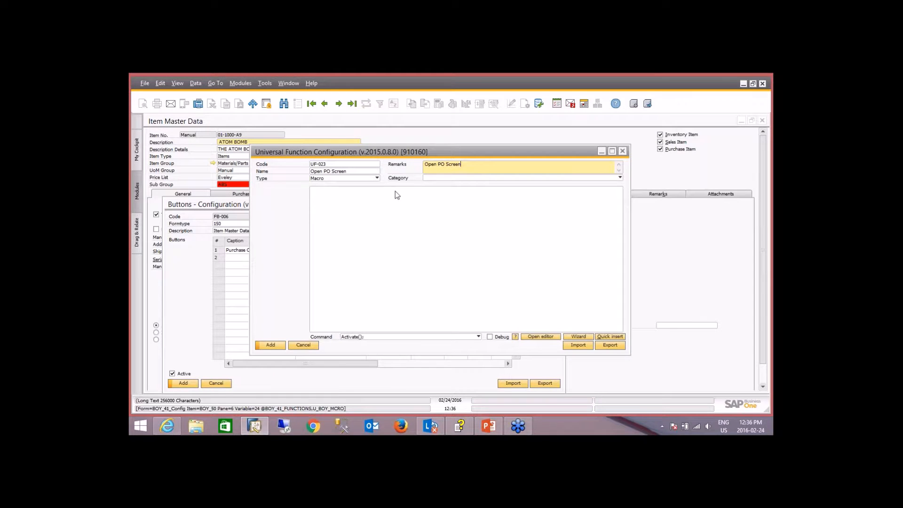
Review the predefined macro commands available for the new universal function.
click(344, 192)
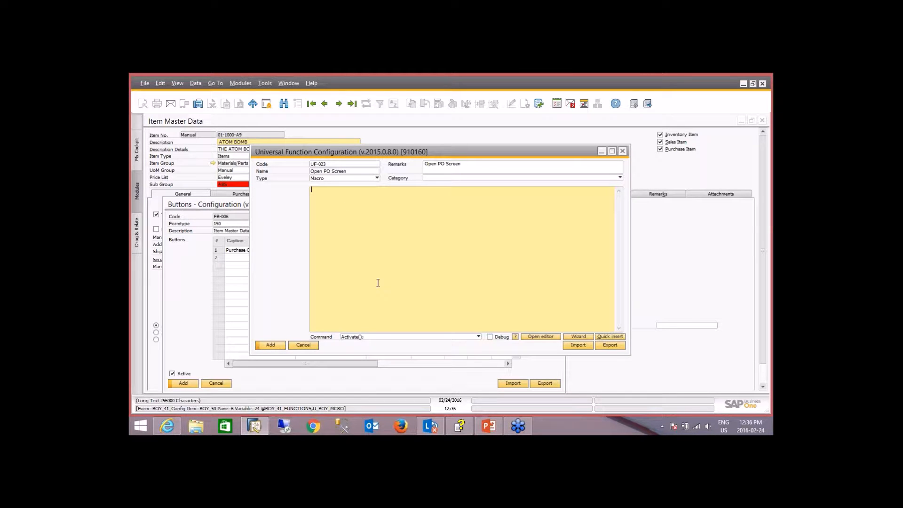
click(466, 338)
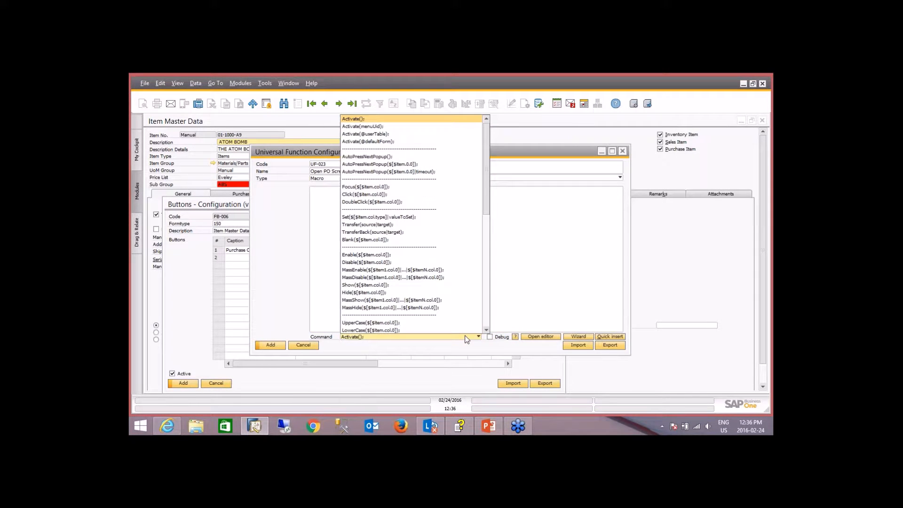
mouse_move(487, 147)
mouse_down()
mouse_move(489, 255)
mouse_move(494, 142)
mouse_up()
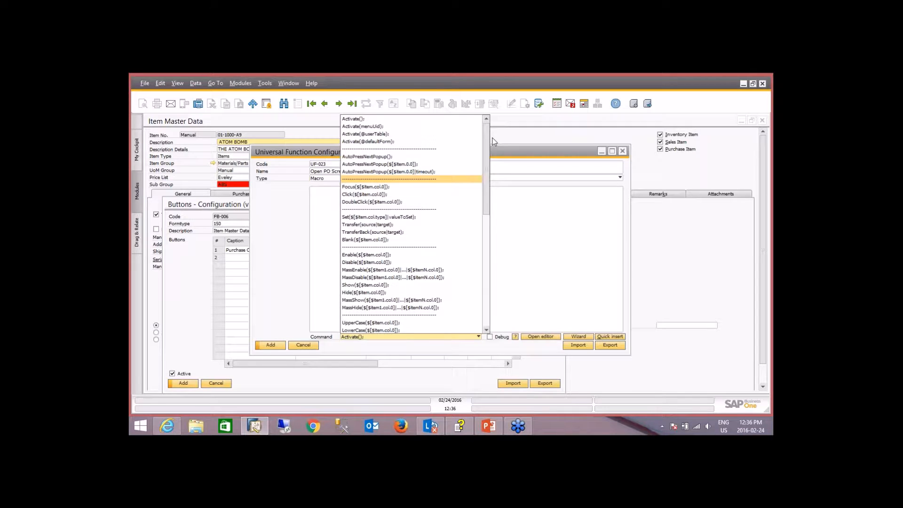
click(594, 247)
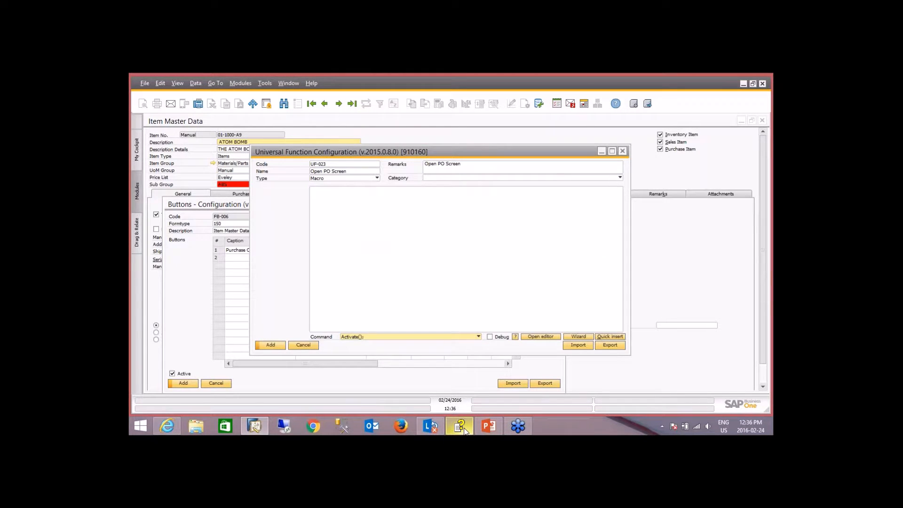
Switch to the B1 Usability Package help and read the macro syntax and the Activate and AutoPressNextPopup command descriptions.
mouse_move(464, 430)
click(458, 378)
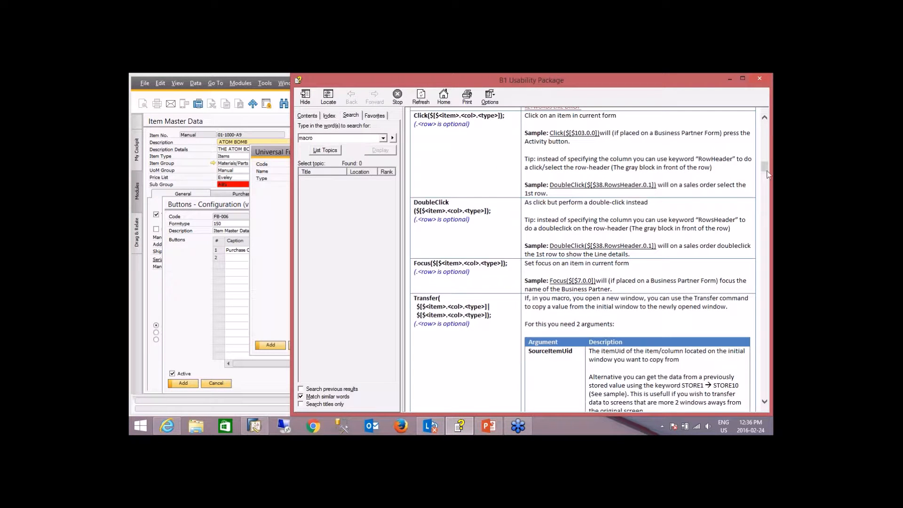
drag(619, 88, 462, 97)
scroll(608, 178, up, 15)
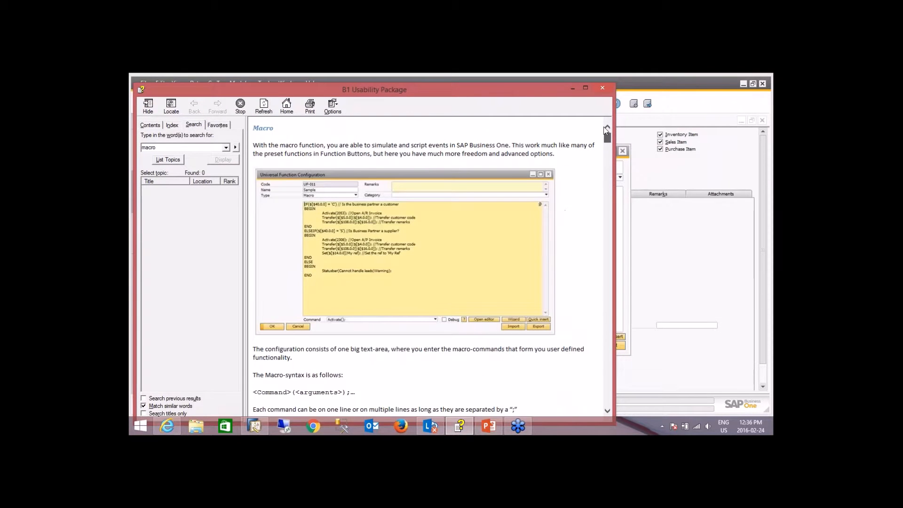
scroll(557, 254, down, 15)
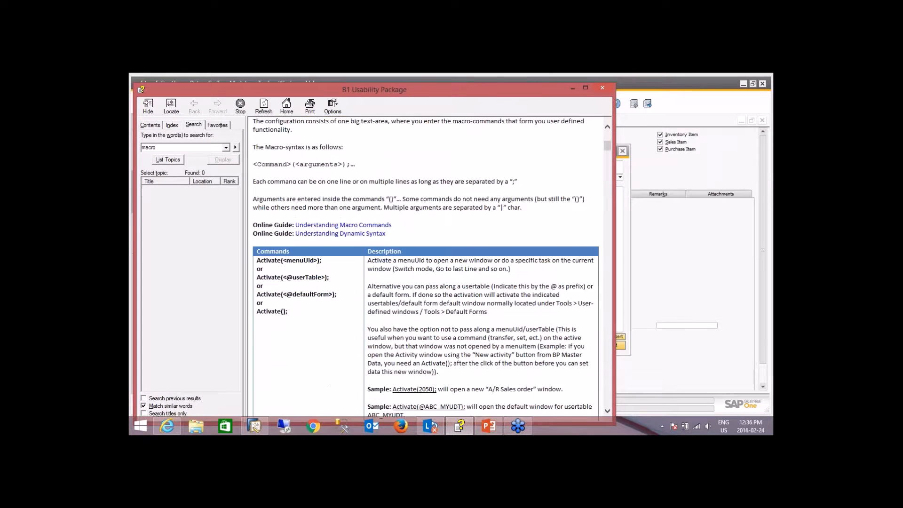
scroll(367, 239, down, 5)
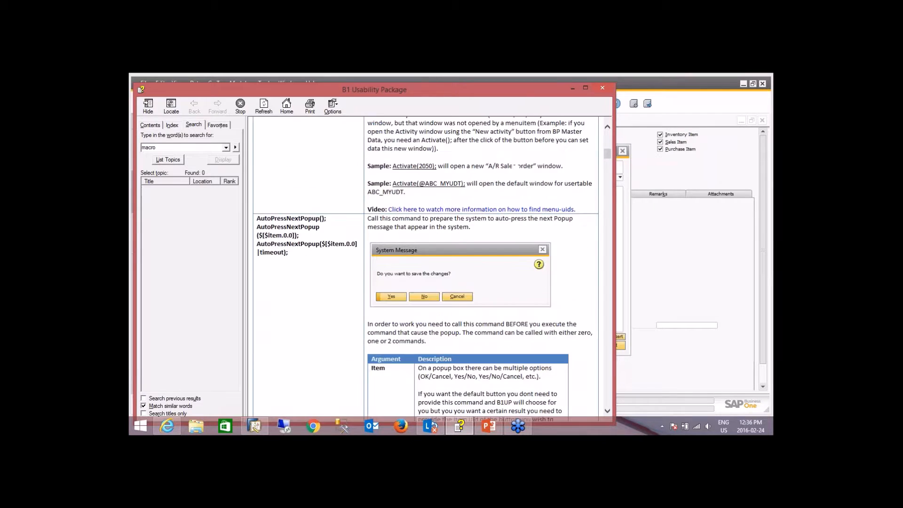
scroll(371, 239, down, 4)
scroll(329, 216, up, 3)
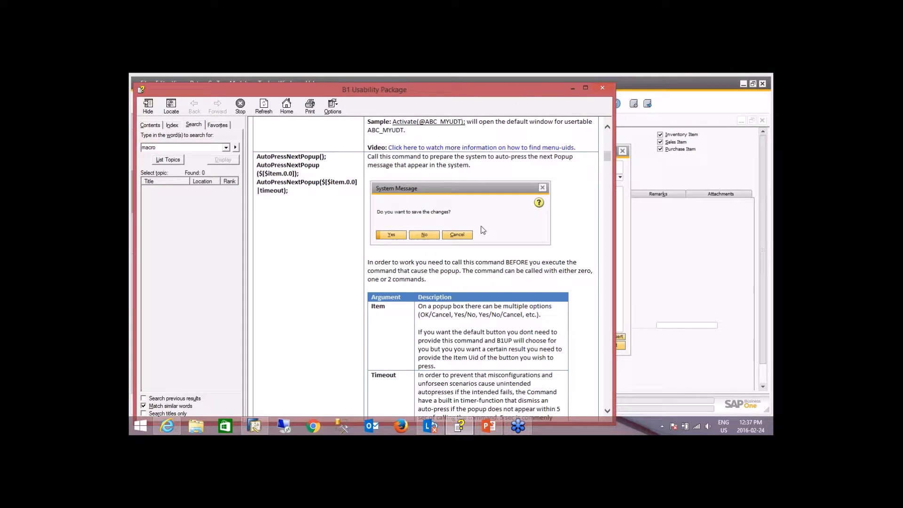
Read the remaining AutoPressNextPopup, Focus, Transfer and Set command descriptions in the help, then return to the universal function configuration.
scroll(463, 225, down, 10)
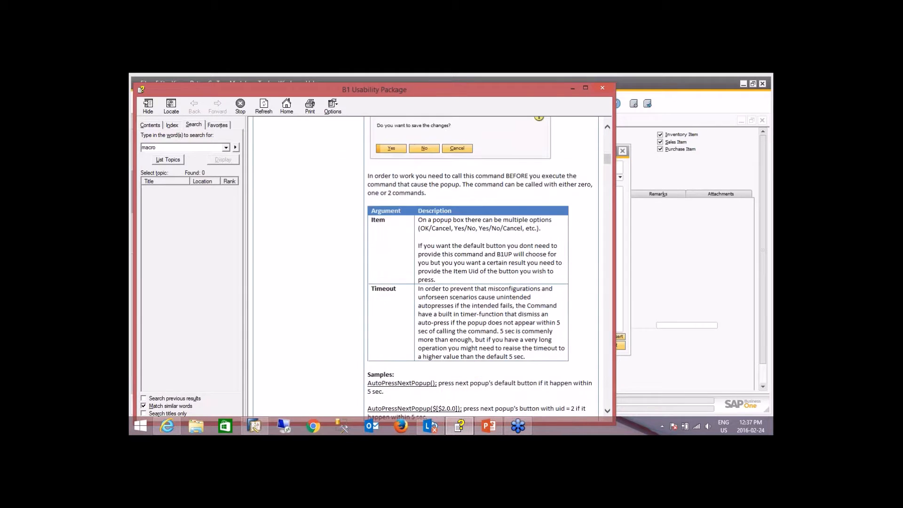
scroll(489, 256, down, 15)
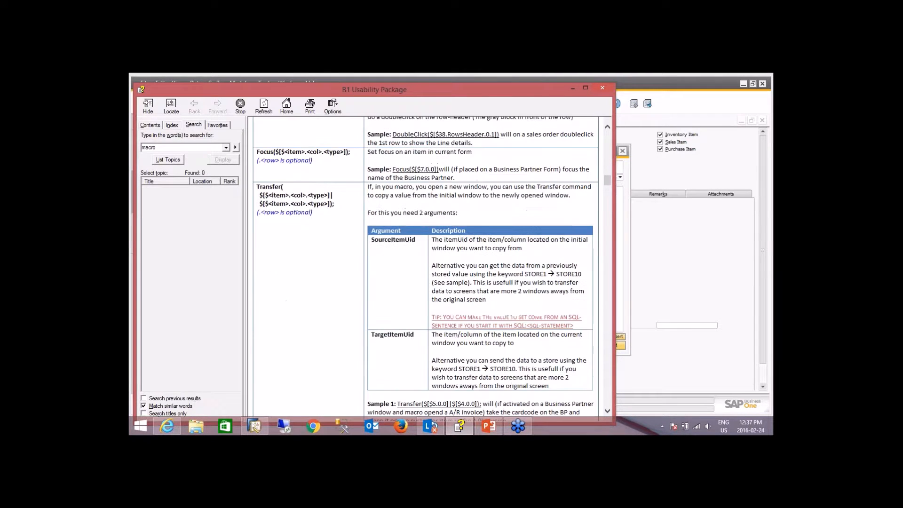
scroll(281, 306, down, 15)
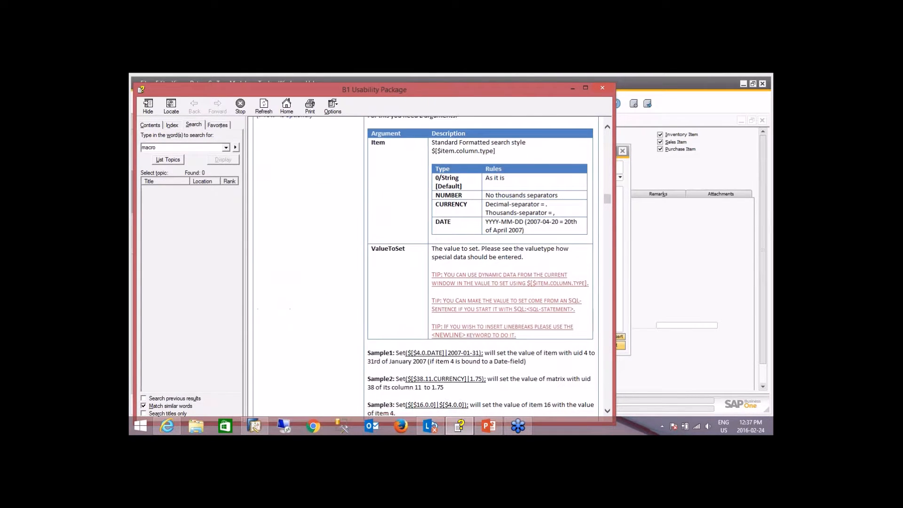
click(569, 88)
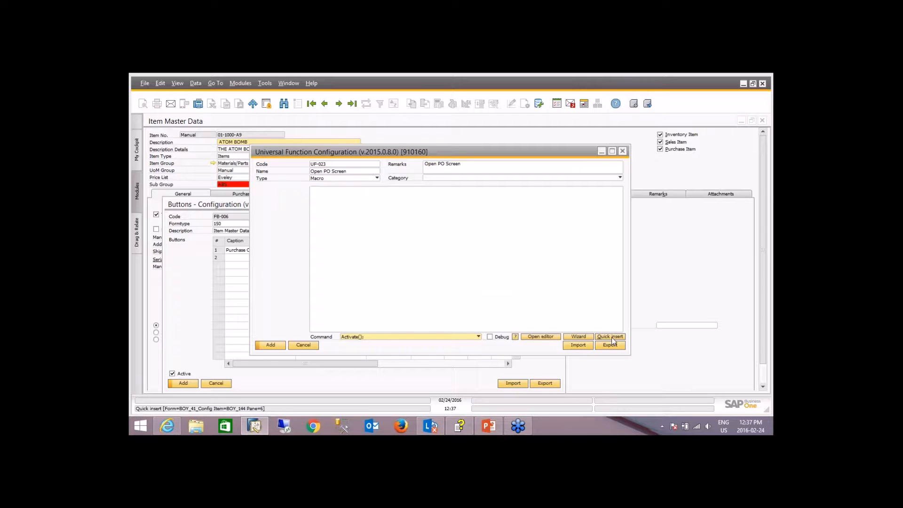
Insert an Activate(); command into the macro with the command wizard, using the comment "Opens the PO screen".
click(335, 194)
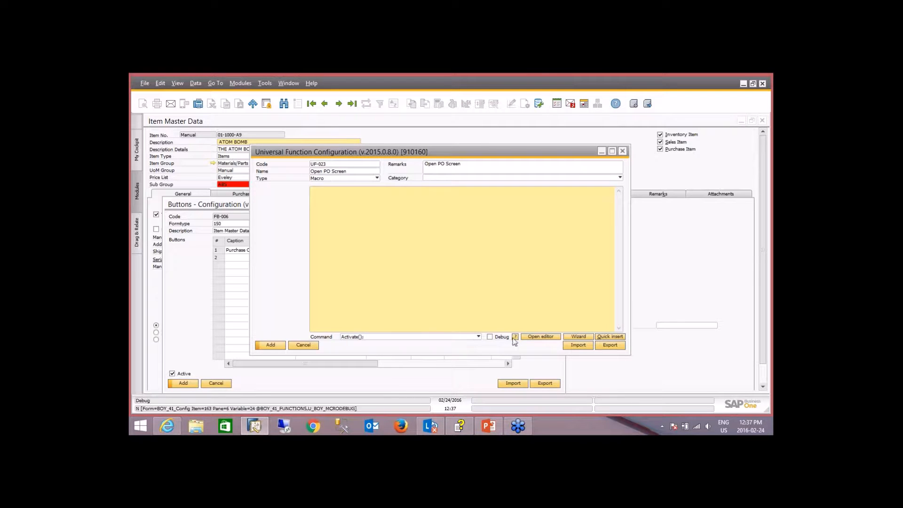
click(574, 337)
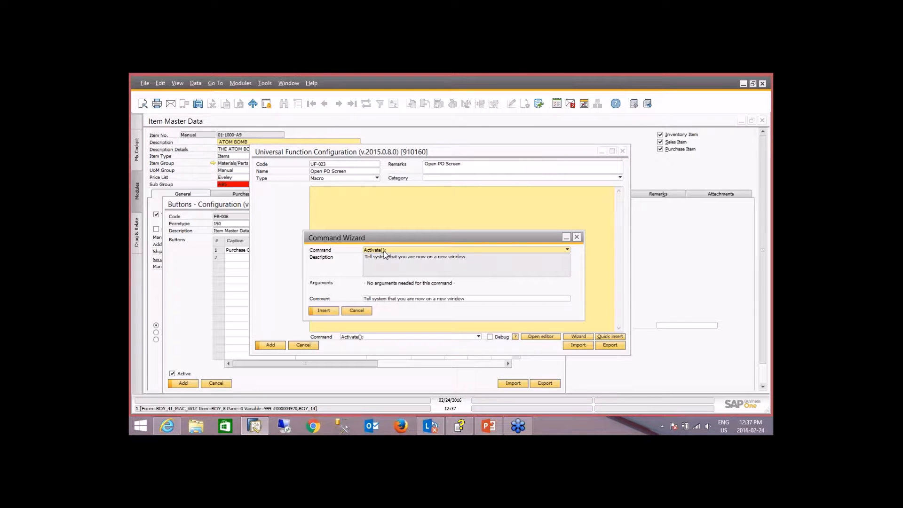
click(452, 299)
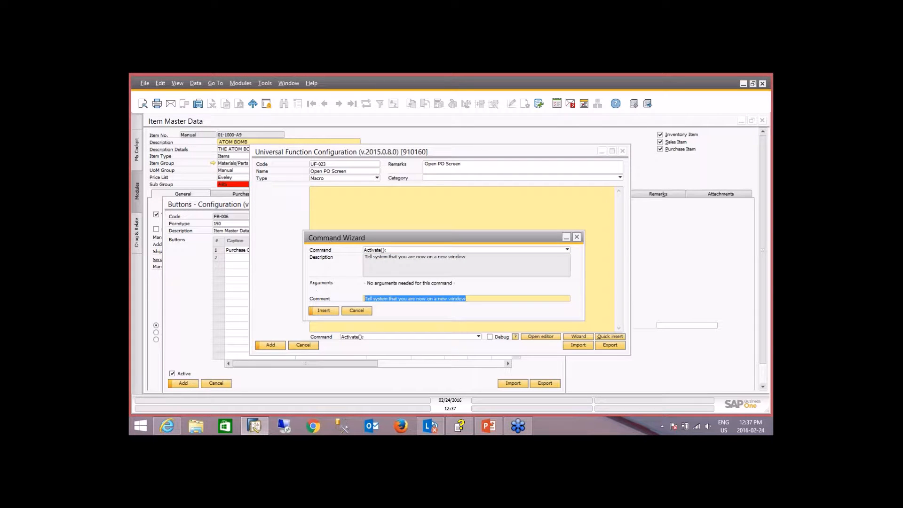
text(Op)
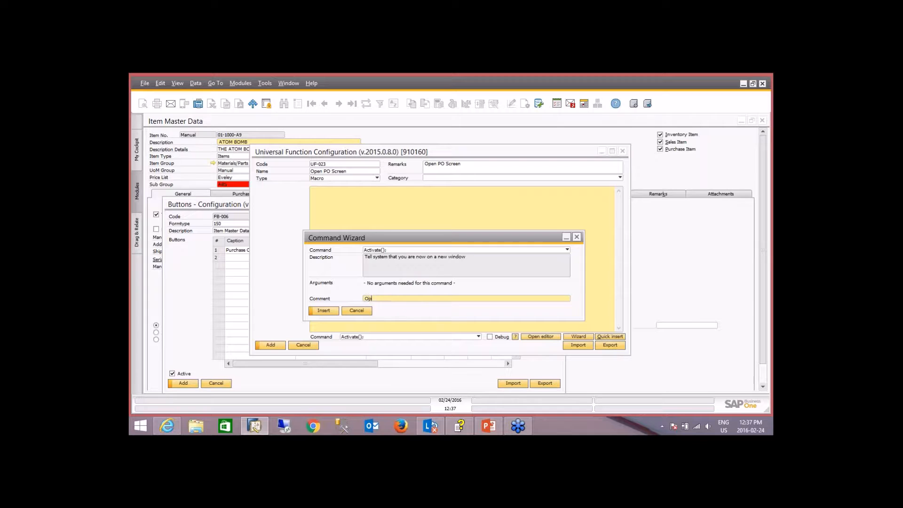
text(ens the PO screen)
click(385, 251)
click(379, 258)
click(324, 310)
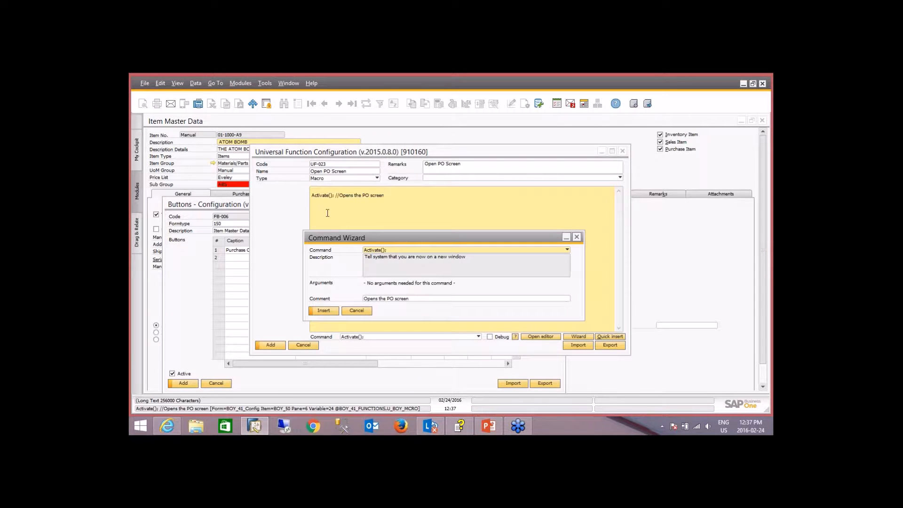
click(356, 311)
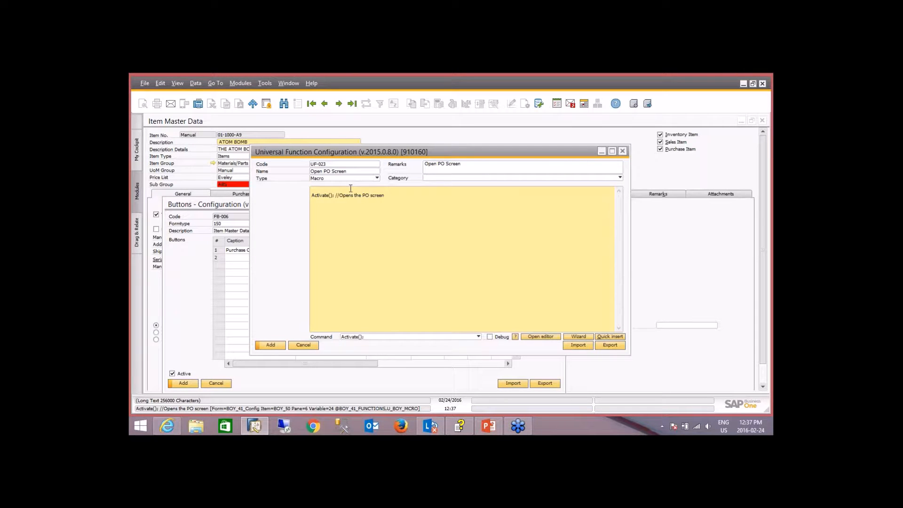
Remove the blank line above the Activate command in the macro text.
key(BackSpace)
click(331, 190)
double_click(330, 190)
click(314, 215)
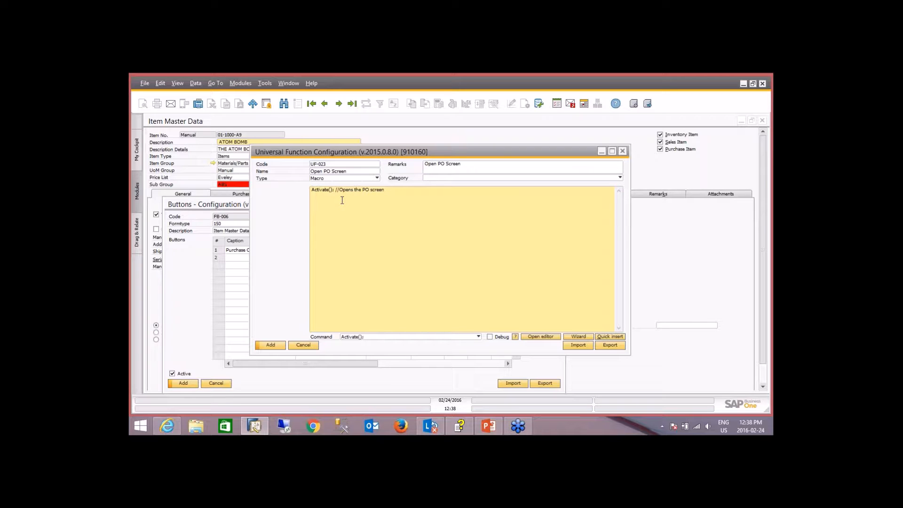
Look up the Purchase Order menu UID under Purchasing - A/P and enter 2305 as the Activate argument, then add the universal function.
click(241, 84)
mouse_move(278, 137)
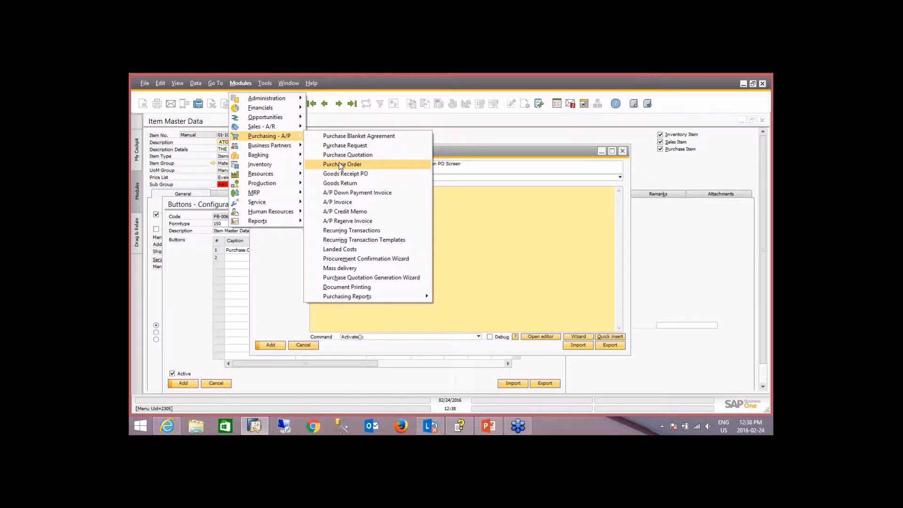
click(498, 226)
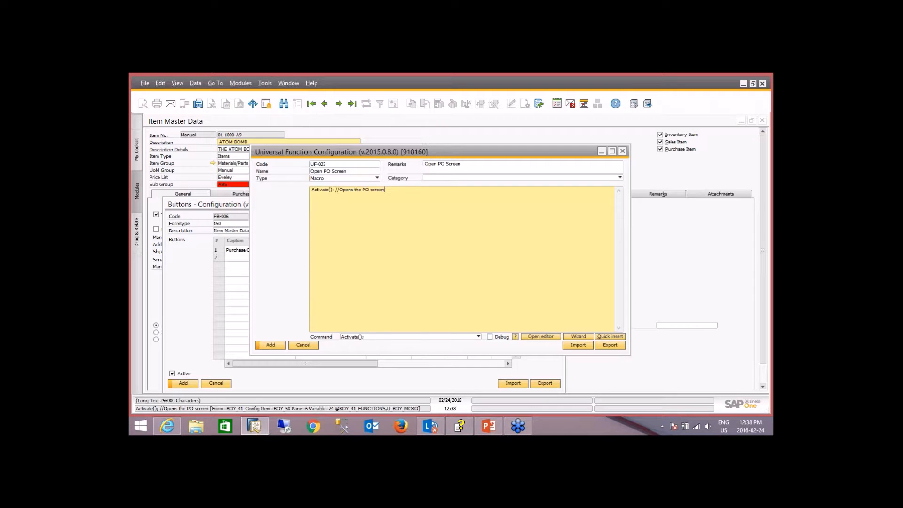
text(2305)
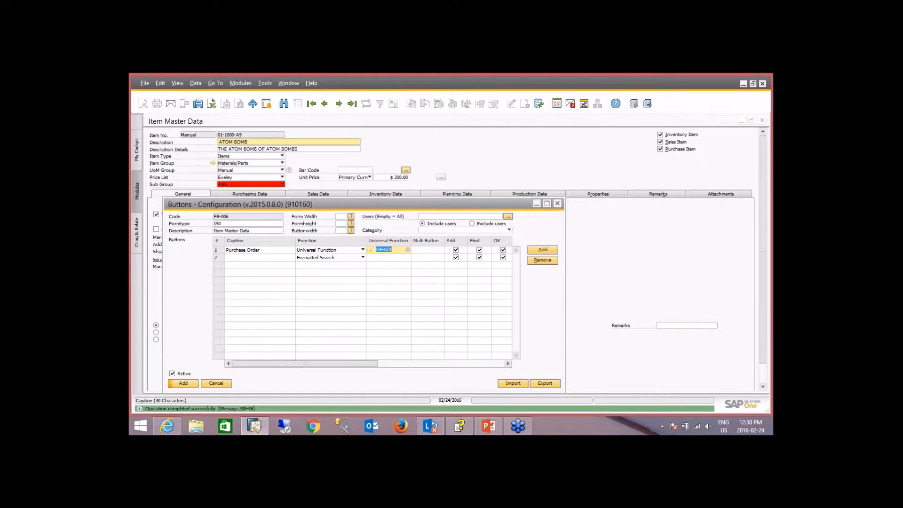
Add the Item Master Data button configuration and close its window.
click(184, 384)
click(362, 261)
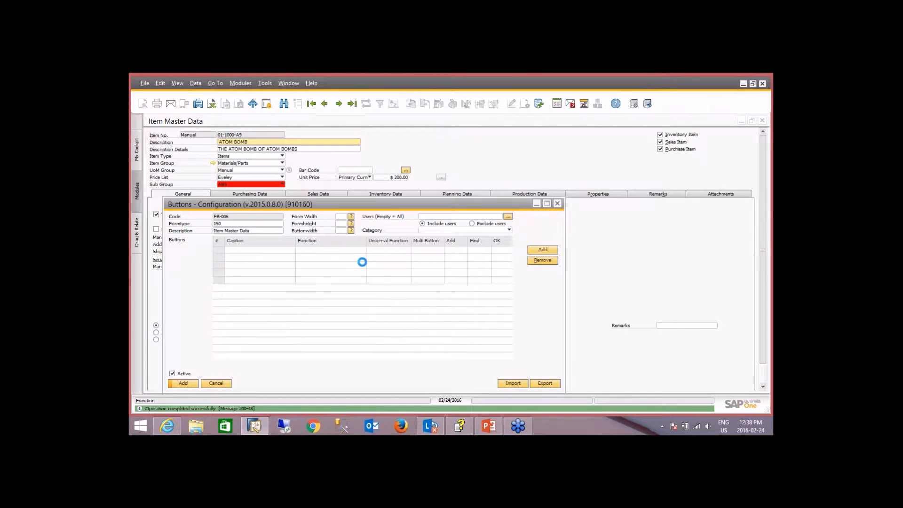
click(217, 384)
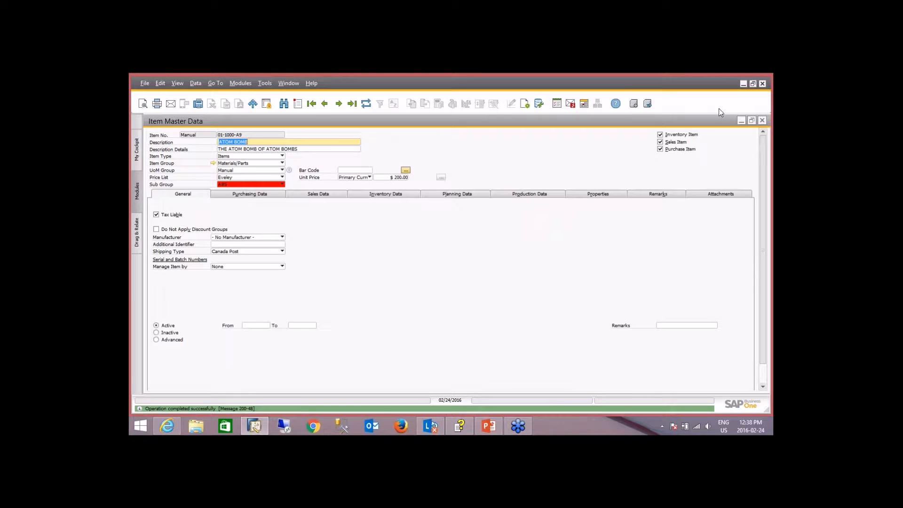
Close and reopen Item Master Data to load the new button, and bring up item 01-1000-A9.
click(762, 121)
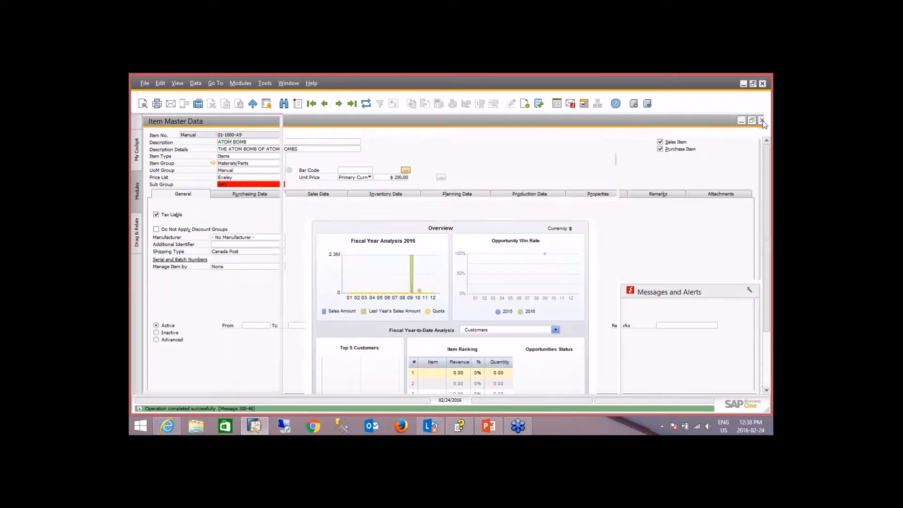
click(200, 214)
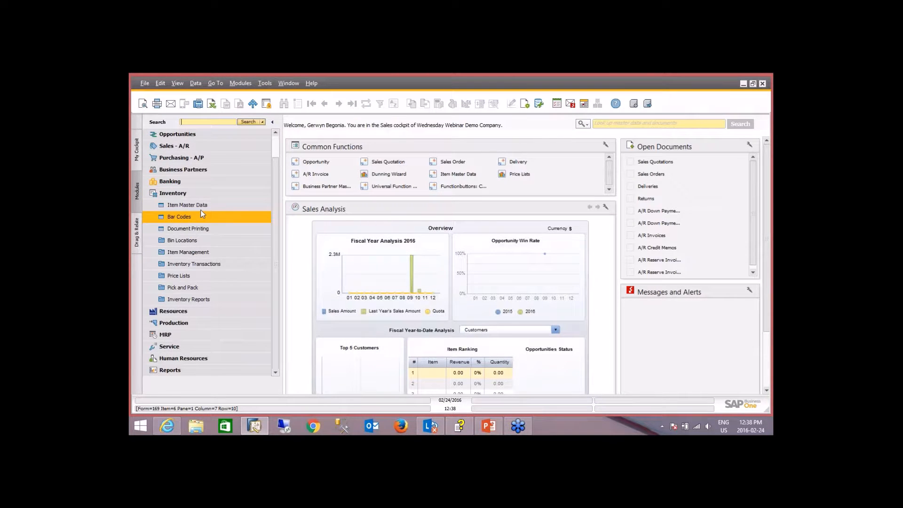
click(201, 205)
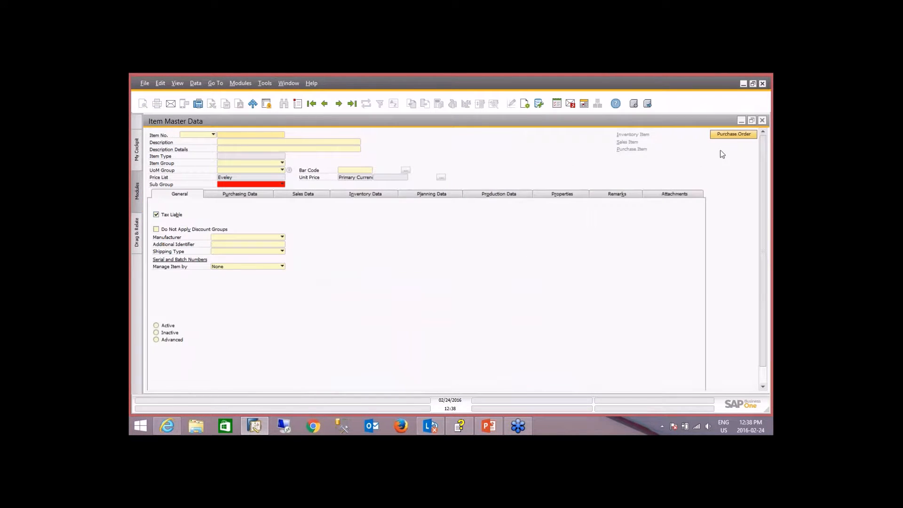
click(339, 104)
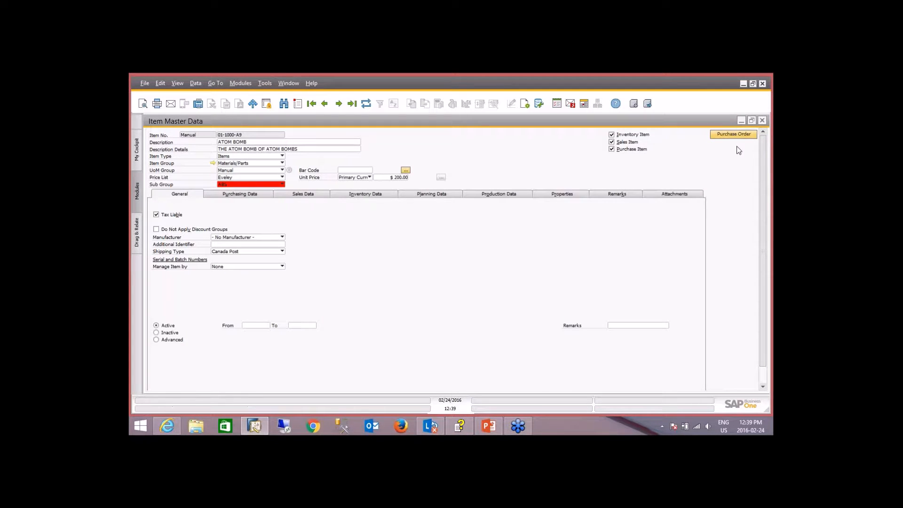
Test the Purchase Order button, check the item's preferred vendor in its purchasing data, and bring Item Master Data back into view.
click(733, 134)
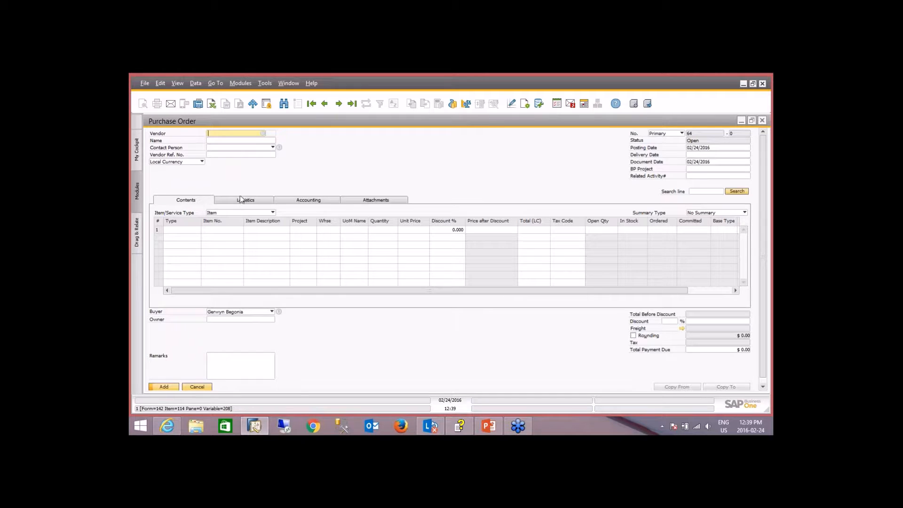
click(751, 121)
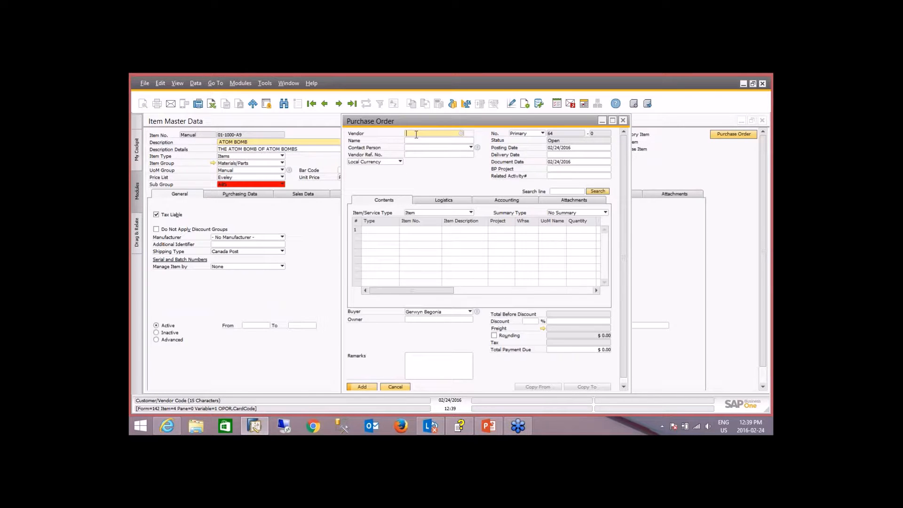
click(254, 197)
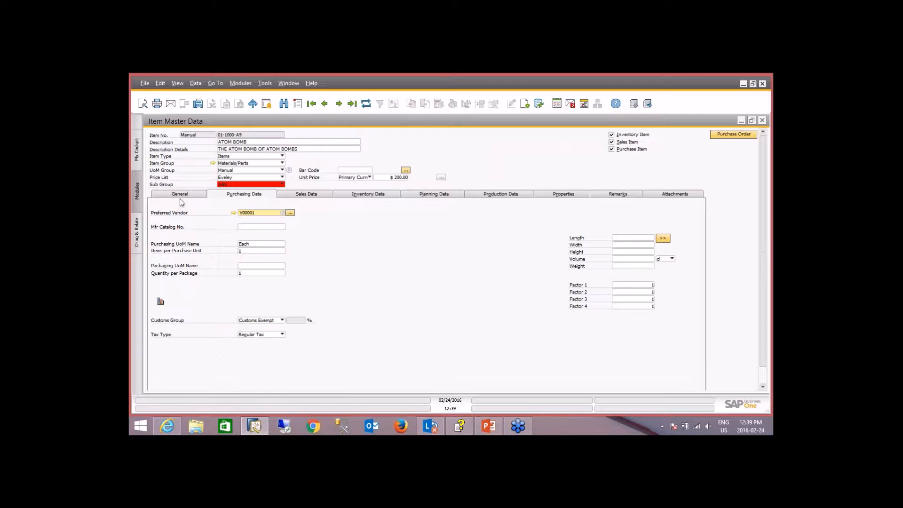
click(751, 121)
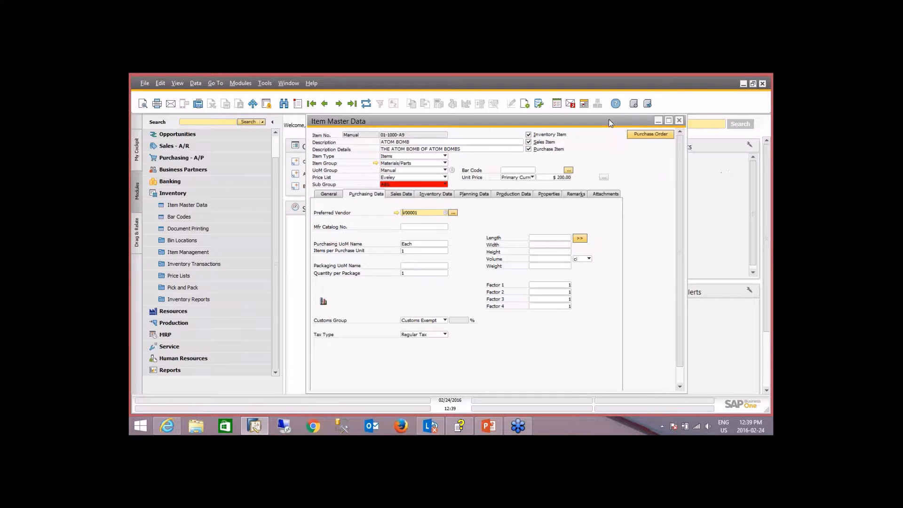
click(657, 121)
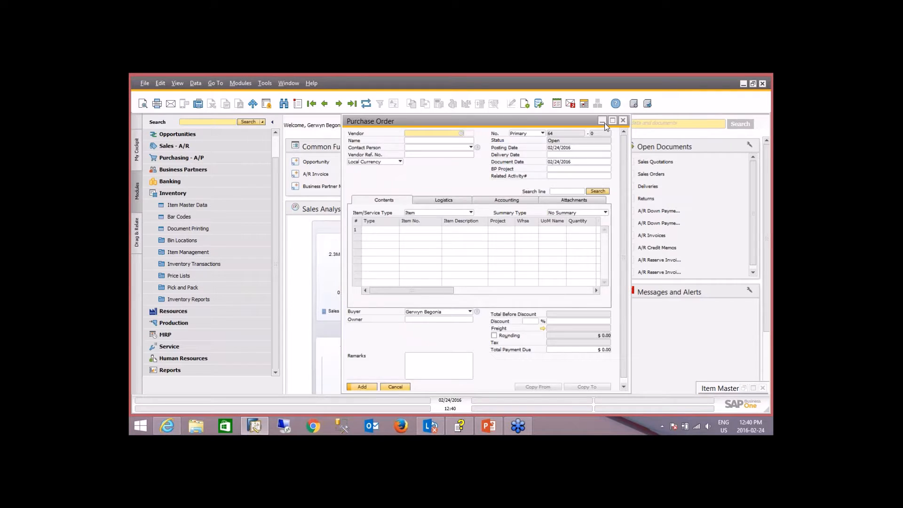
click(603, 121)
click(743, 390)
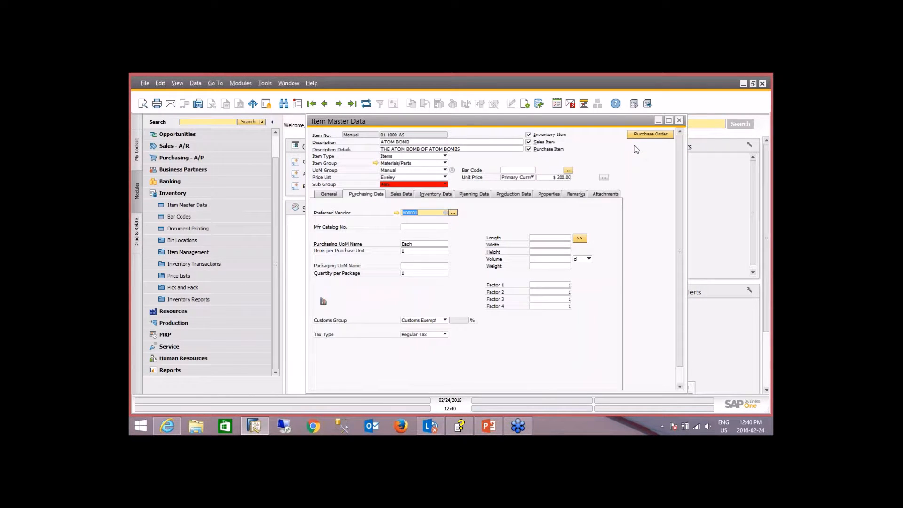
Open the function button configuration for Item Master Data and the universal function linked to the Purchase Order button.
right_click(636, 149)
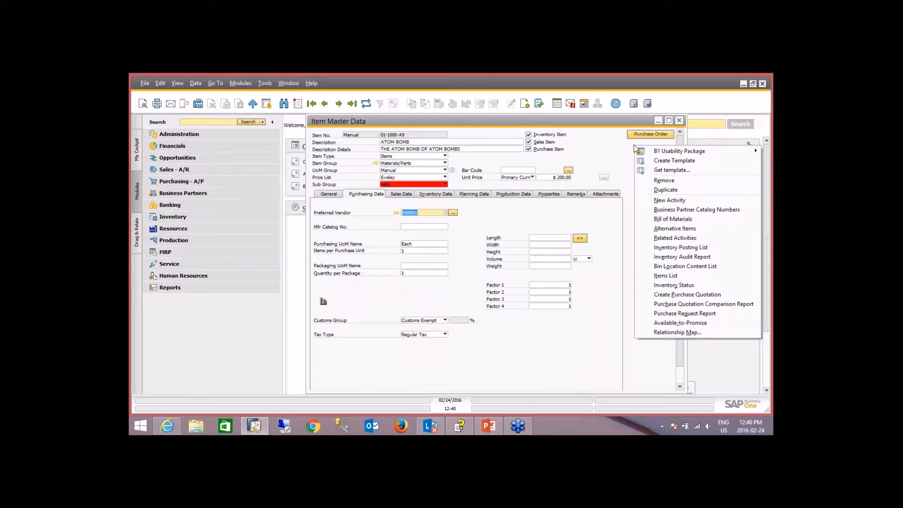
mouse_move(655, 155)
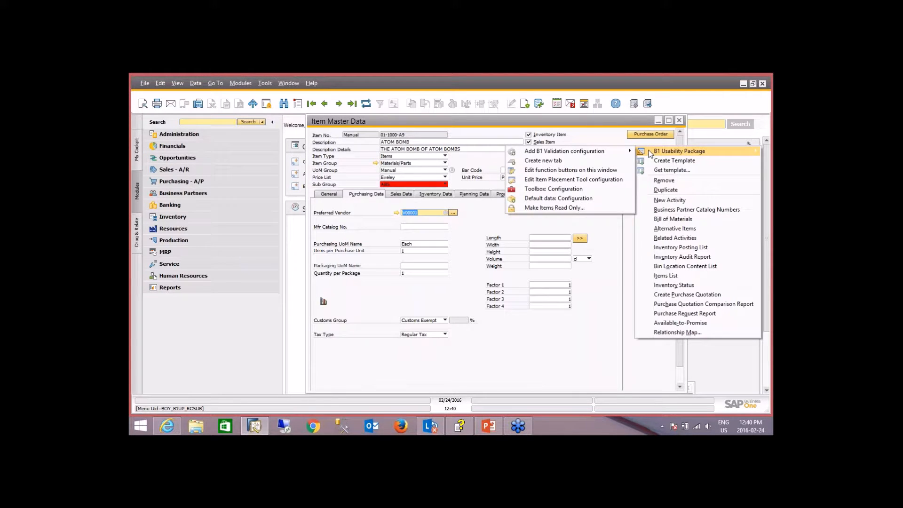
click(594, 169)
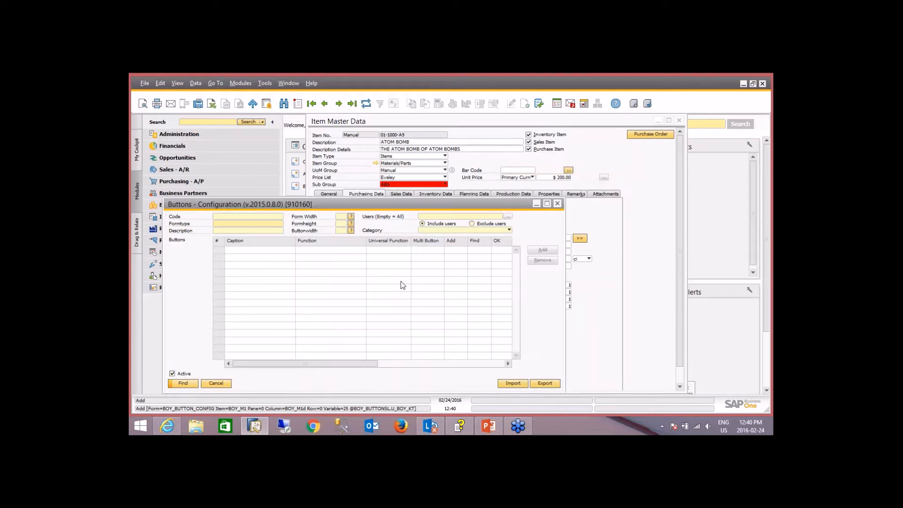
click(370, 251)
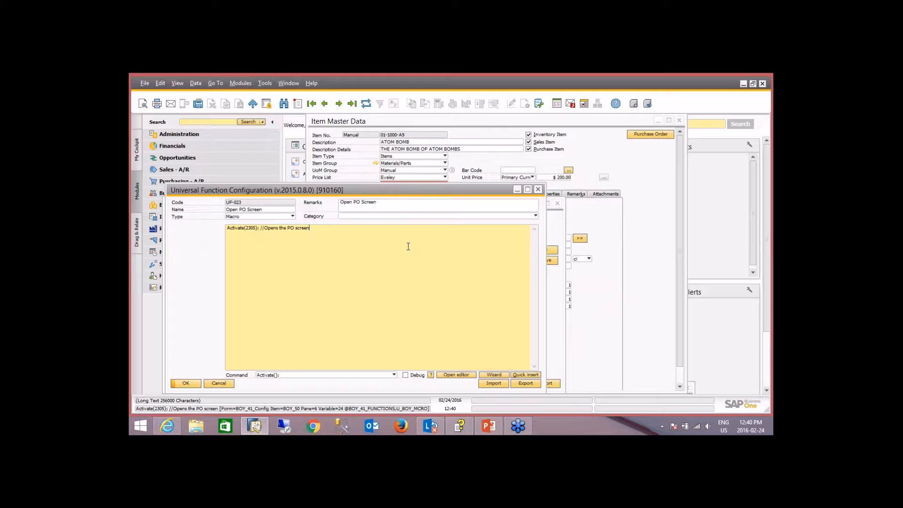
Insert a Transfer(source|target); command on a new line below the Activate command in the Open PO Screen macro.
key(Return)
click(394, 375)
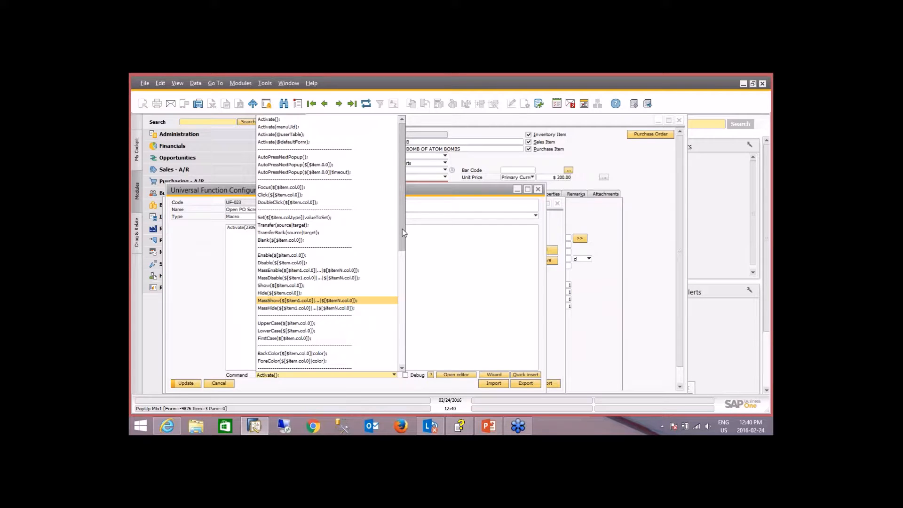
scroll(402, 228, down, 1)
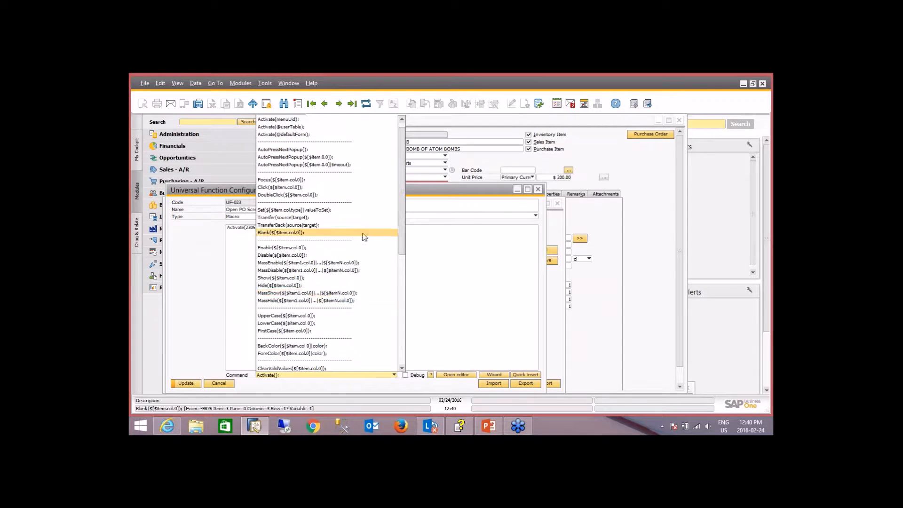
click(312, 218)
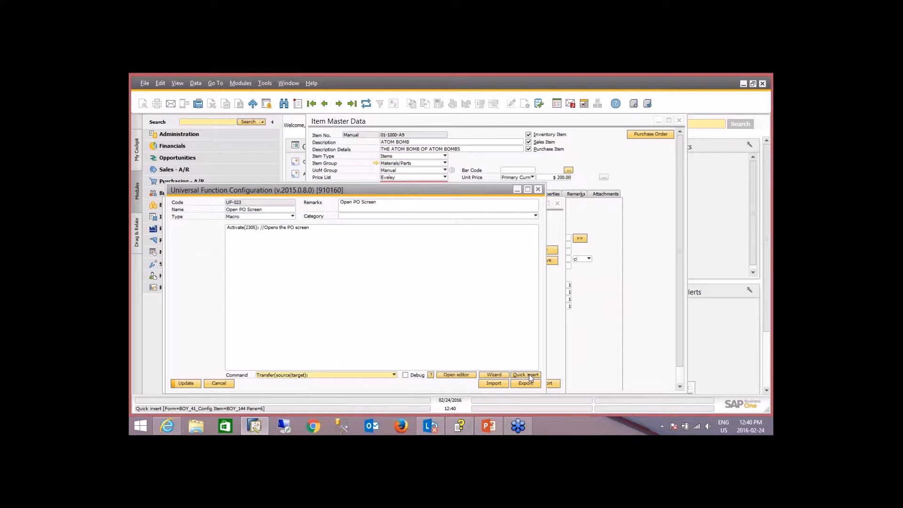
click(324, 228)
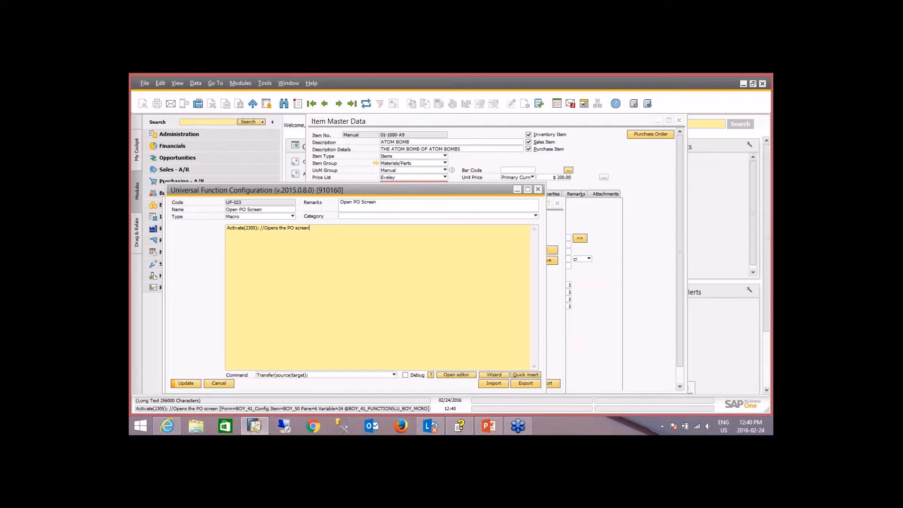
key(ctrl+Tab)
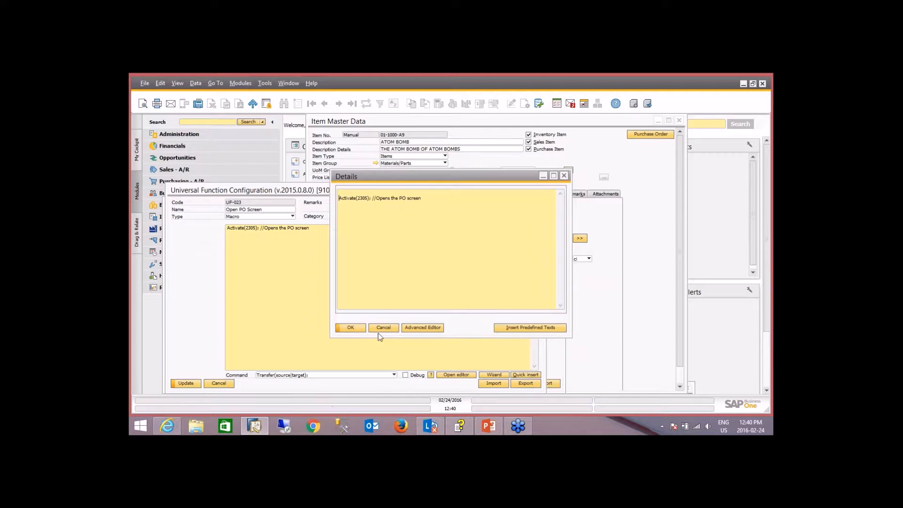
click(382, 327)
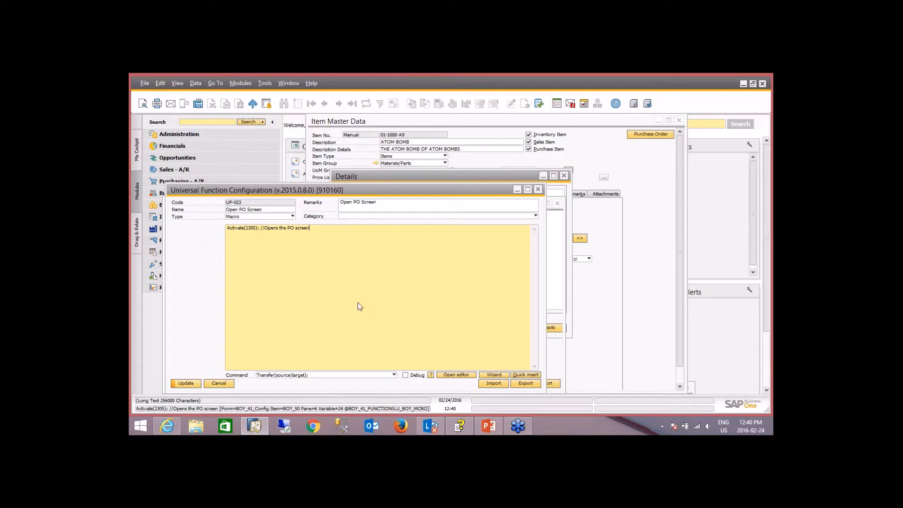
click(526, 375)
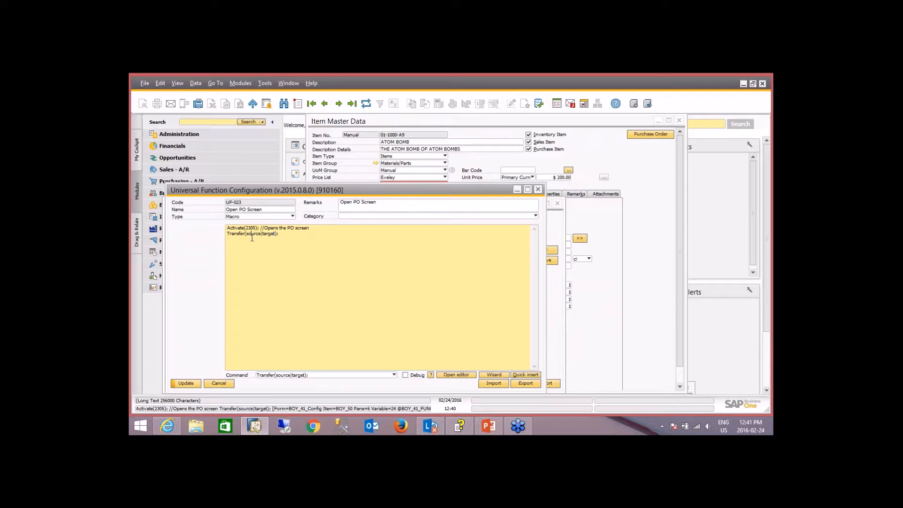
Examine the item's preferred vendor field and the blank purchase order's vendor field as the transfer's source and target.
click(475, 163)
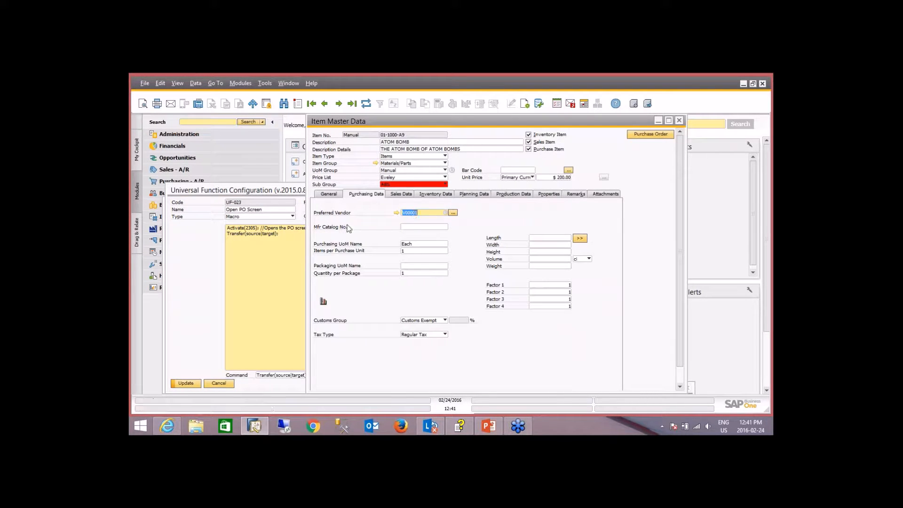
click(273, 235)
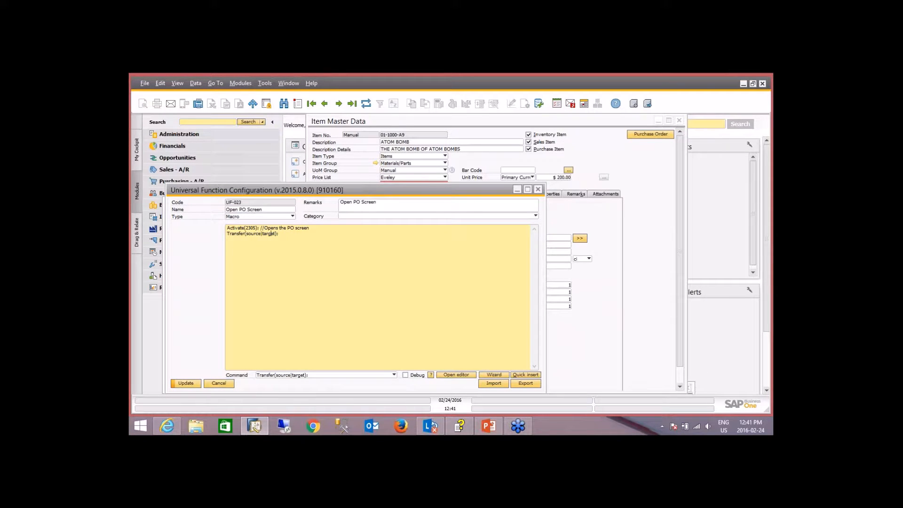
drag(626, 122, 564, 120)
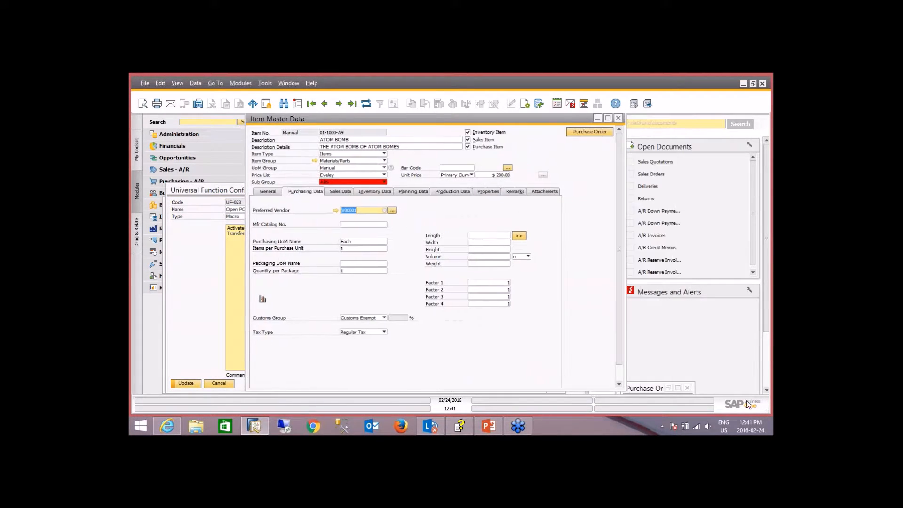
click(668, 388)
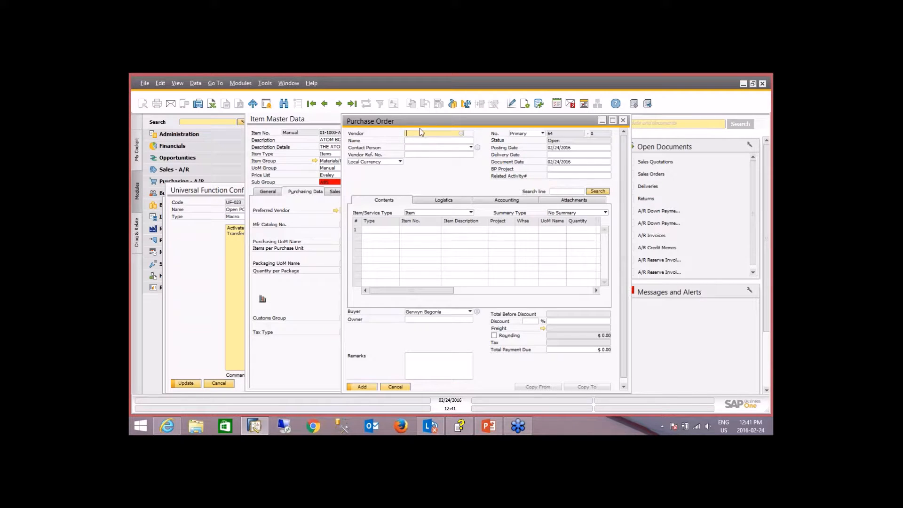
click(201, 251)
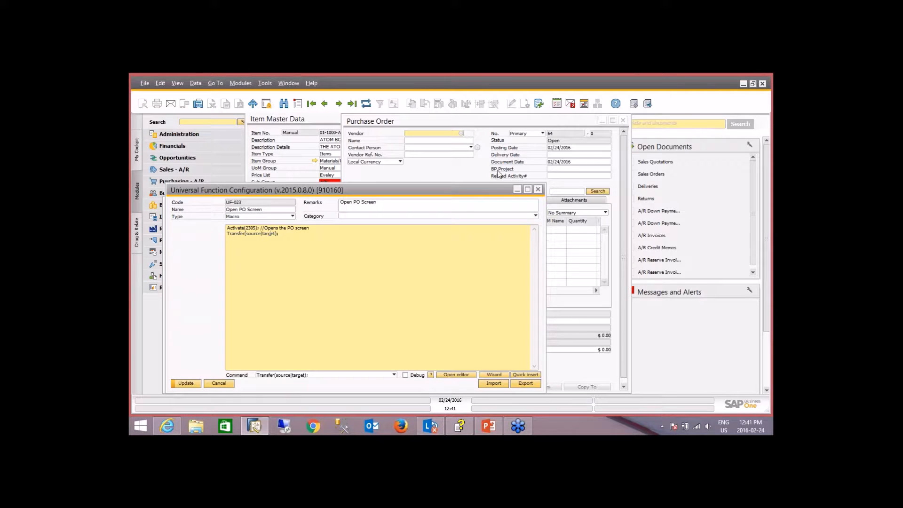
Copy the item syntax $[$16.0.0] of the Preferred Vendor field and substitute it for the Transfer command's source.
click(318, 120)
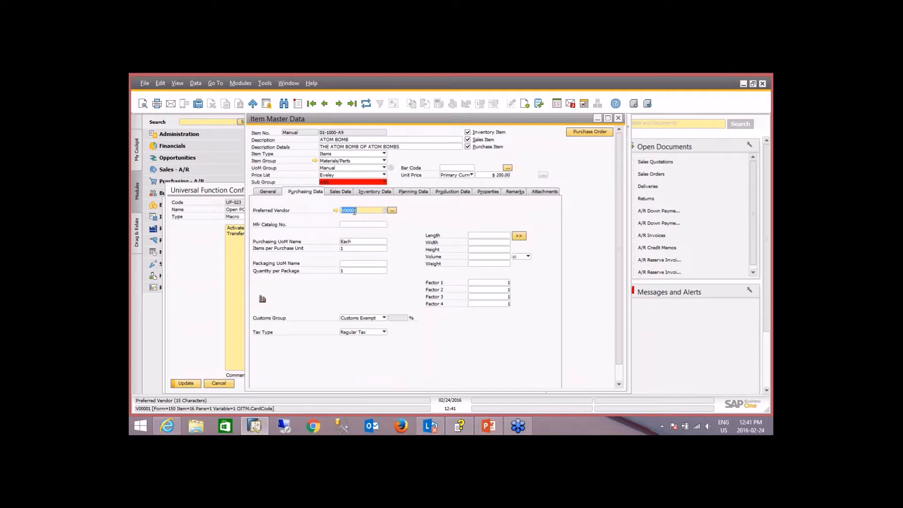
right_click(387, 210)
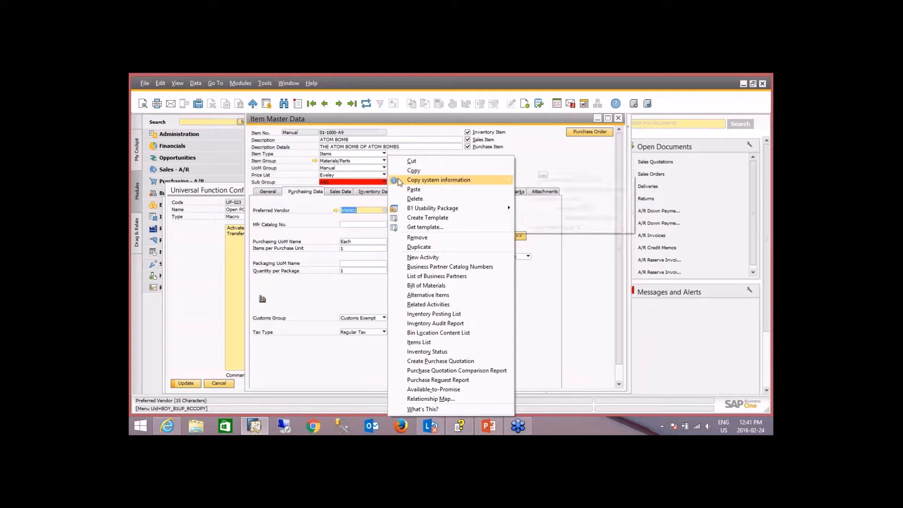
mouse_move(439, 180)
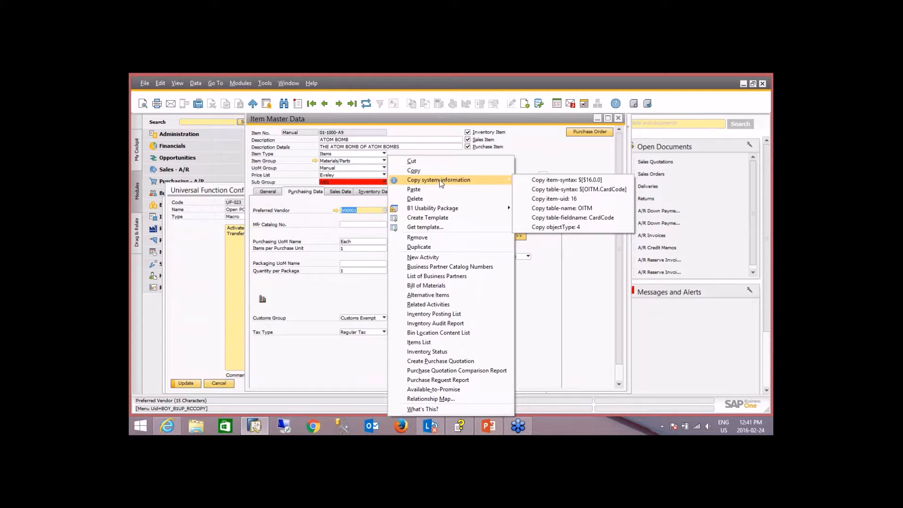
click(603, 181)
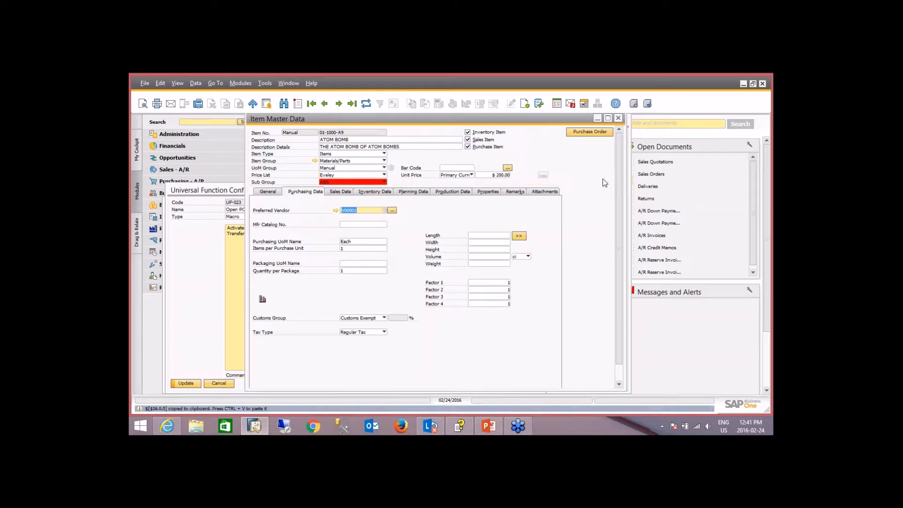
click(196, 265)
drag(259, 235, 246, 235)
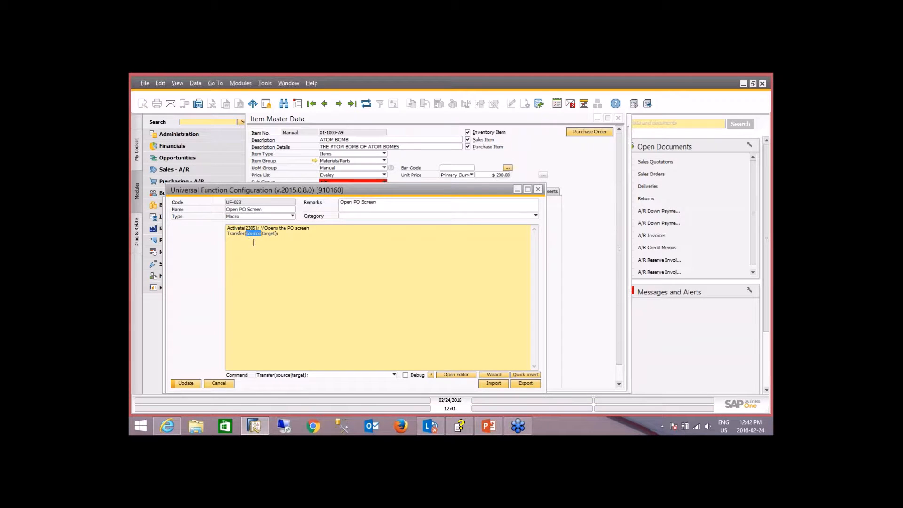
key(ctrl+v)
Copy the item syntax $[$4.0.0] of the purchase order's Vendor field and substitute it for the Transfer command's target.
drag(382, 185, 569, 179)
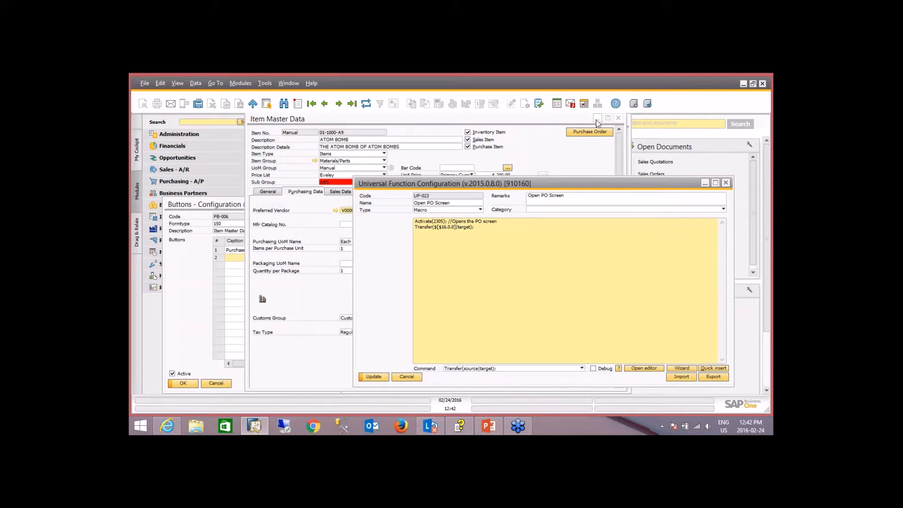
click(596, 118)
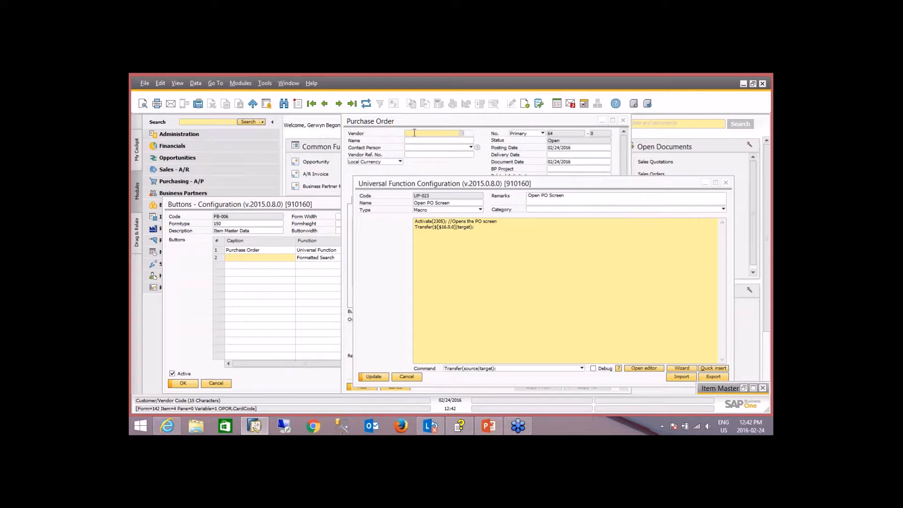
right_click(415, 133)
mouse_move(431, 141)
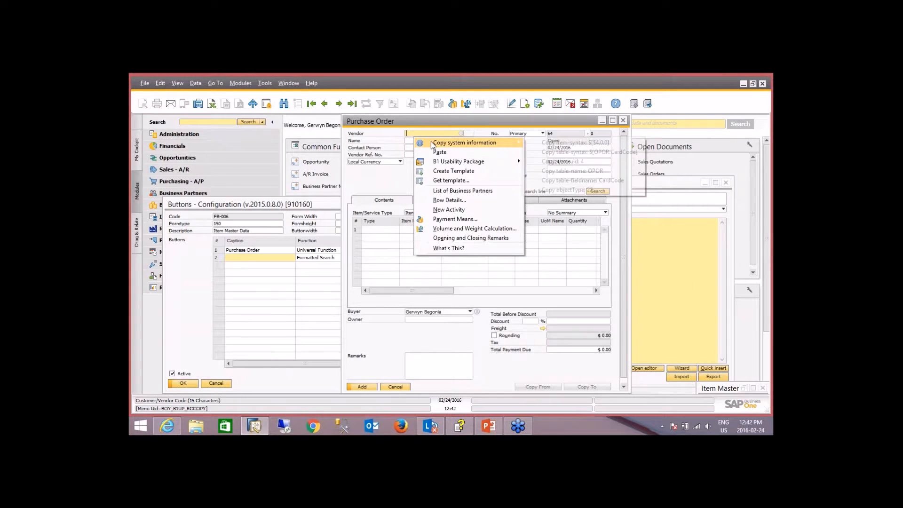
click(600, 144)
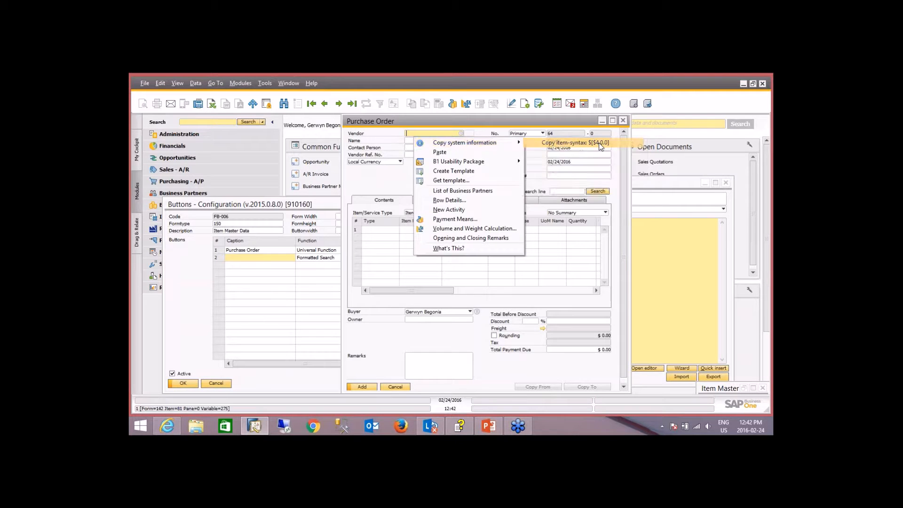
click(681, 254)
drag(472, 227, 459, 227)
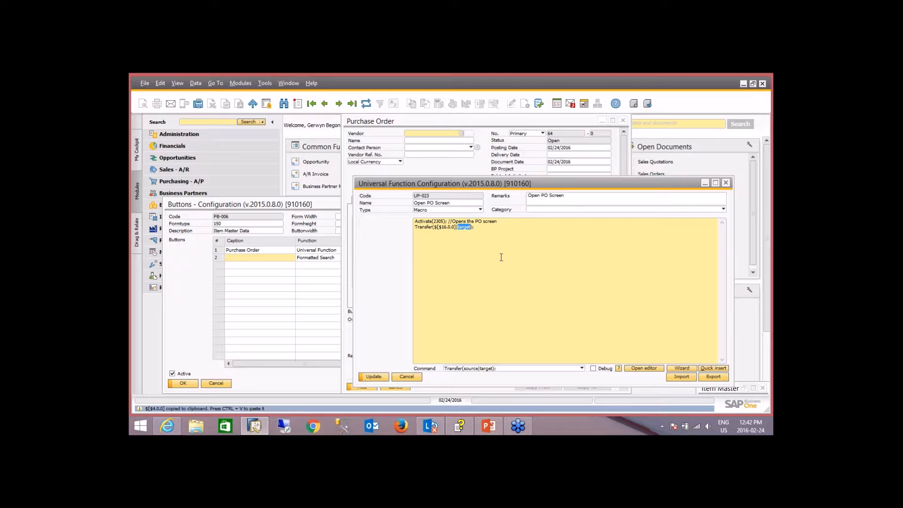
key(ctrl+v)
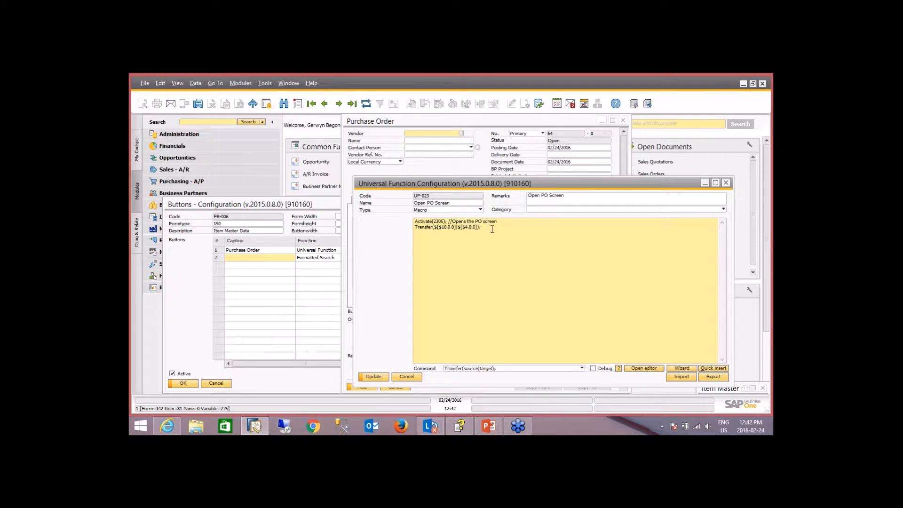
Comment the vendor transfer line with "//Transfers the default vendor code from item master screen to PO screen".
click(545, 243)
key(BackSpace)
text(Transfers the default vendor code from item master screen to PO screen)
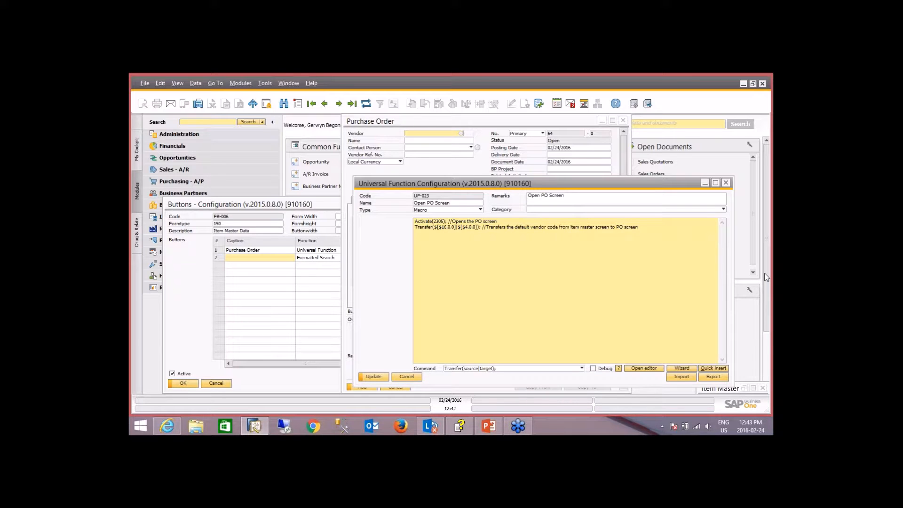
Add a second Transfer command on a new line, using the Item No. field's item syntax $[$5.0.0] as its source.
drag(482, 229, 434, 228)
click(616, 227)
click(713, 368)
click(744, 389)
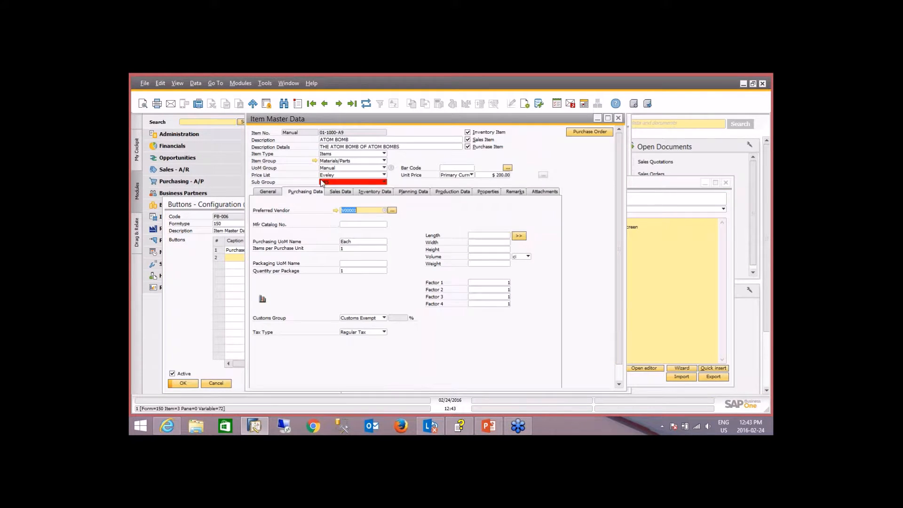
right_click(331, 135)
mouse_move(356, 154)
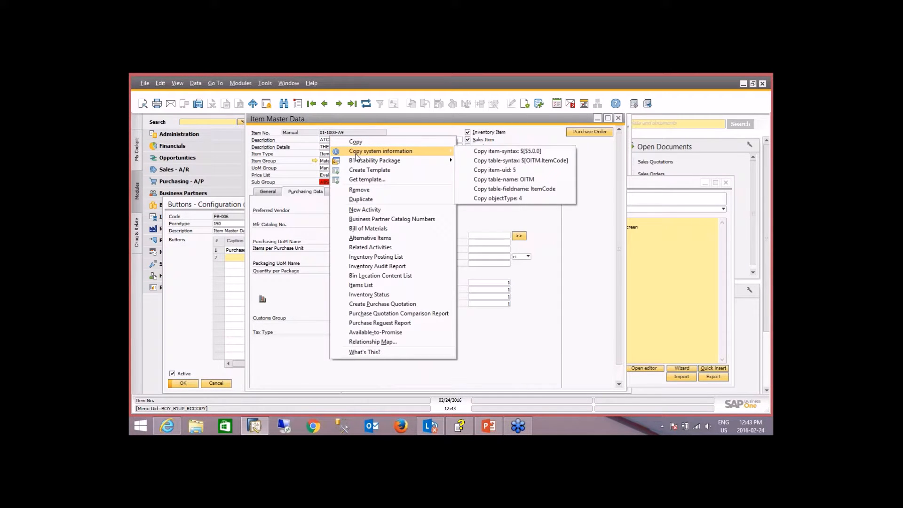
click(496, 151)
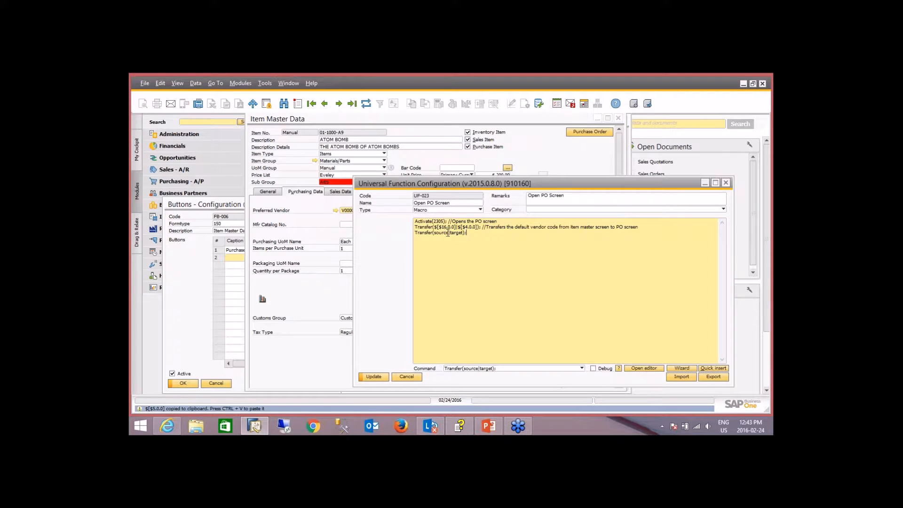
drag(449, 233, 434, 233)
right_click(439, 236)
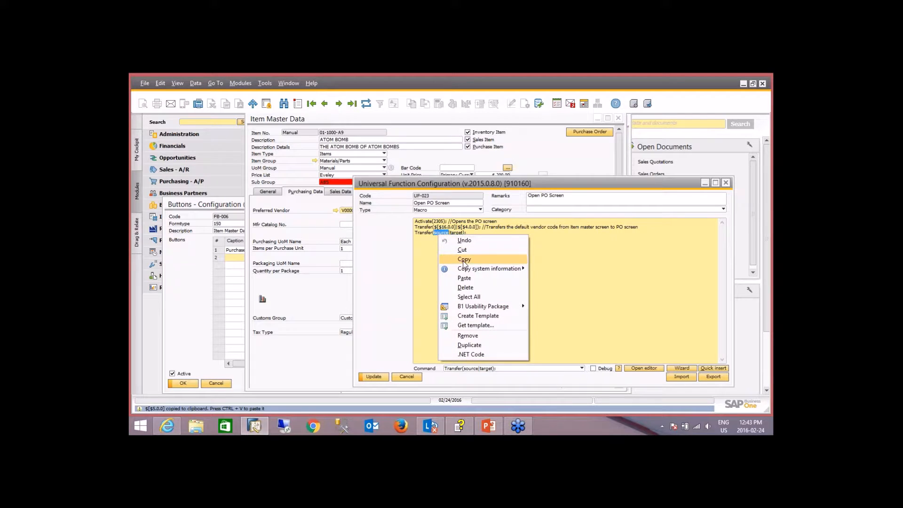
click(463, 280)
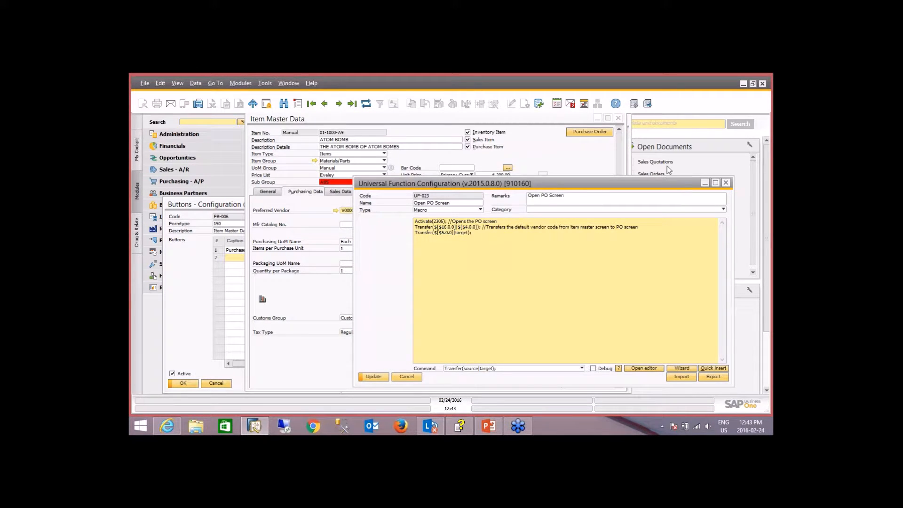
Set the second Transfer's target to the item syntax $[$38.1.0] of the purchase order's Item No. column and update the macro.
drag(310, 119, 217, 122)
click(538, 126)
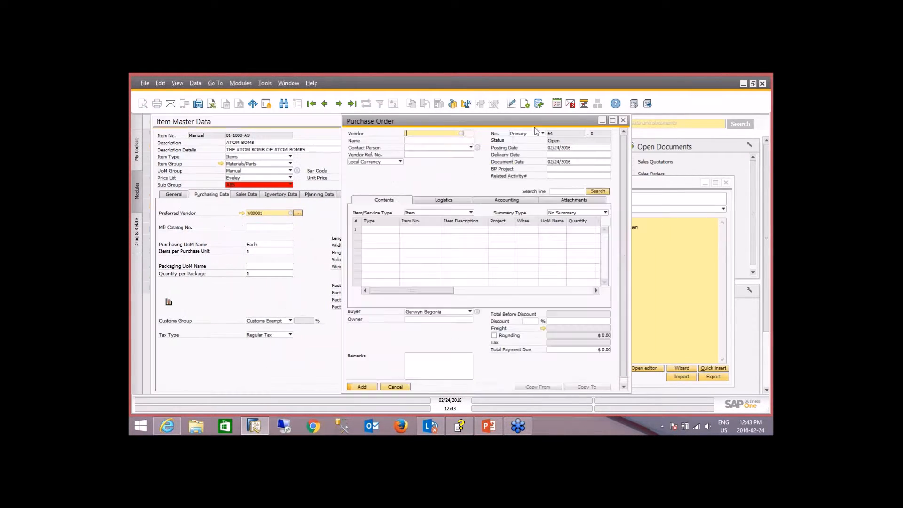
right_click(414, 230)
mouse_move(484, 249)
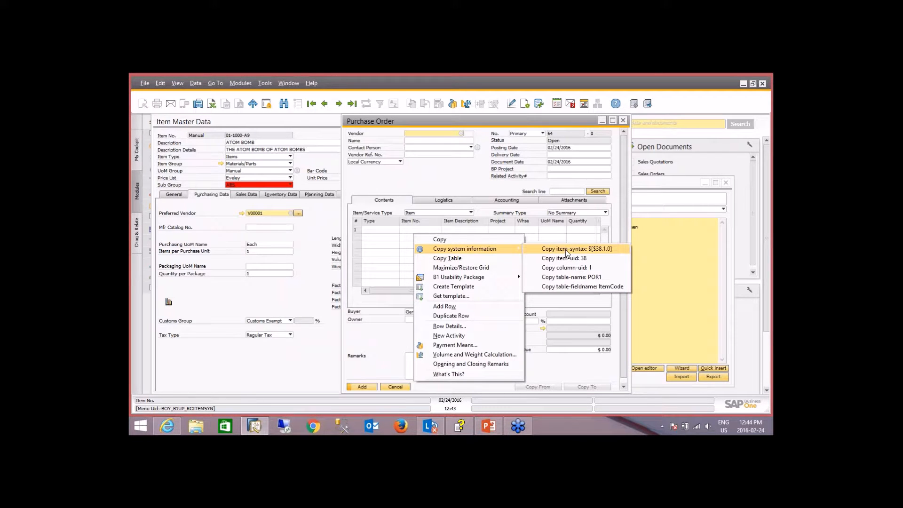
click(567, 249)
click(689, 274)
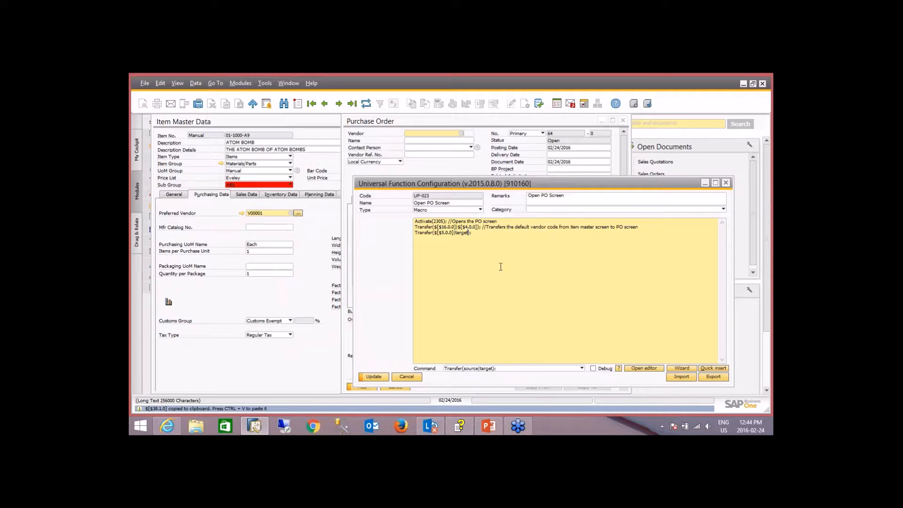
key(BackSpace)
key(BackSpace)
key(BackSpace)
key(BackSpace)
key(BackSpace)
key(ctrl+v)
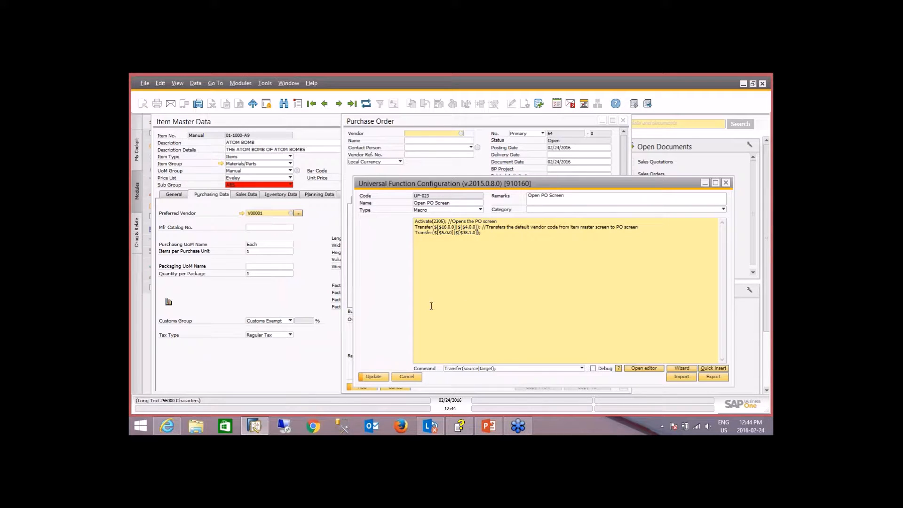
click(372, 378)
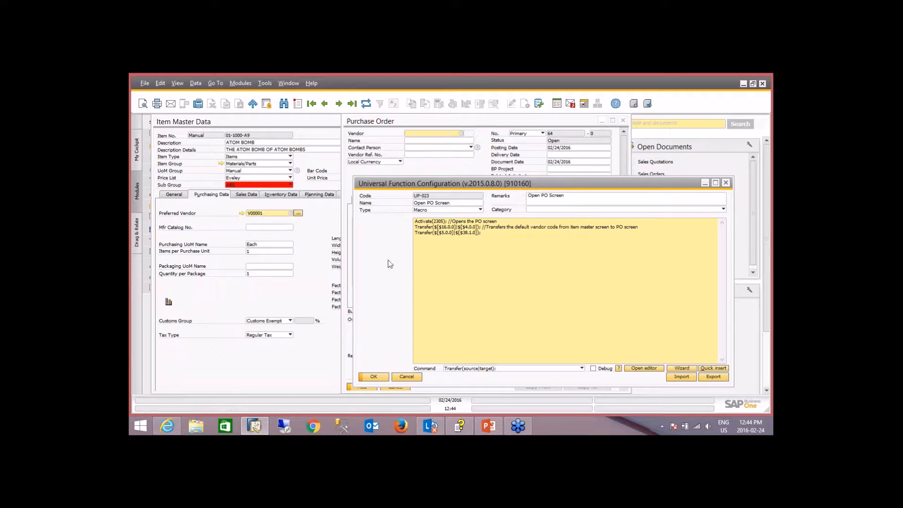
Insert a Set($[$item.col.type]|valueToSet) command on a new line below the two Transfer commands in the macro.
click(581, 368)
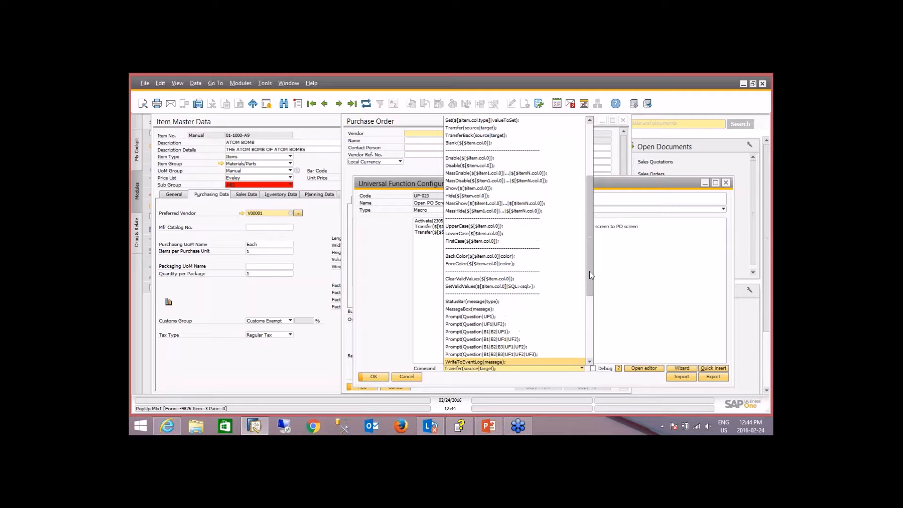
scroll(589, 271, up, 1)
click(471, 143)
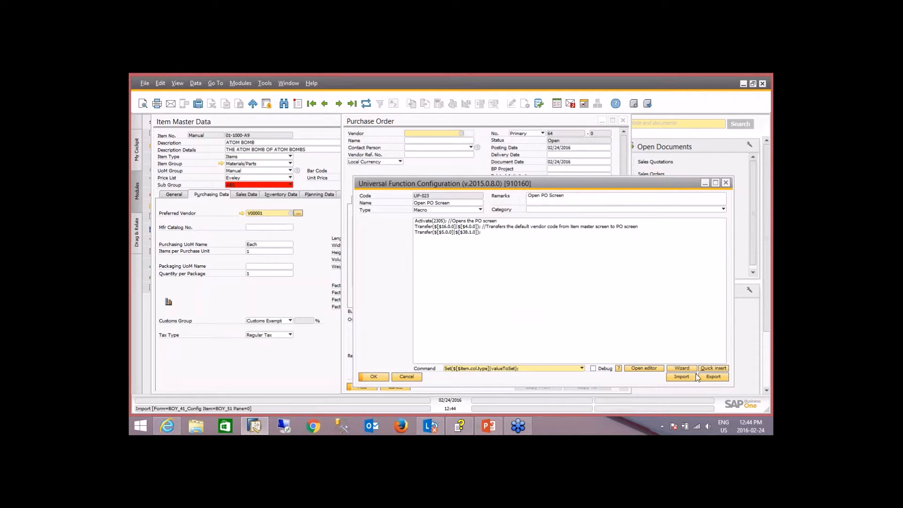
click(713, 368)
click(432, 250)
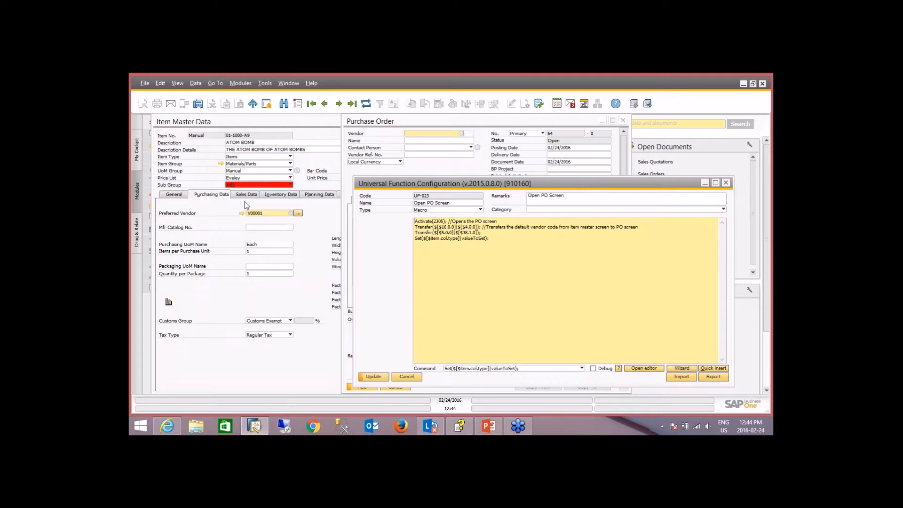
Copy the item syntax $[$38.11.NUMBER] of the purchase order's Quantity column and substitute it for the Set command's target placeholder.
click(503, 123)
drag(432, 292, 445, 291)
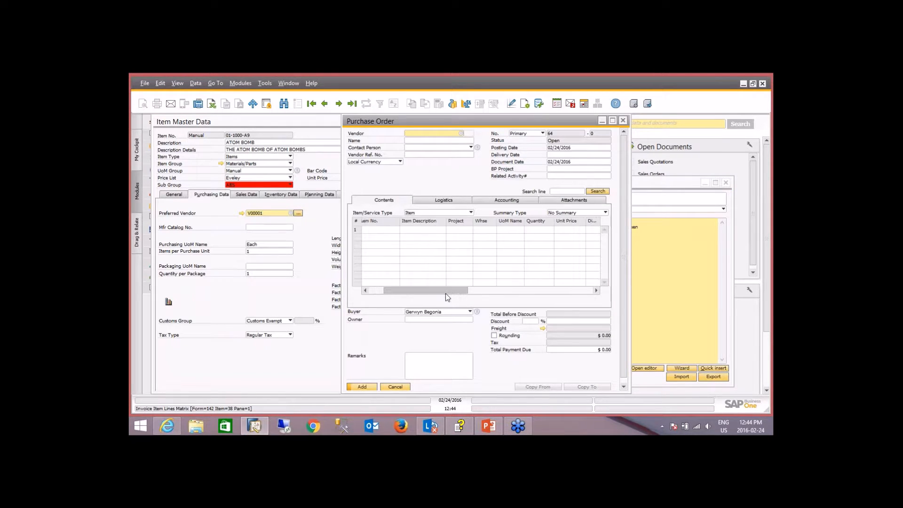
right_click(535, 233)
mouse_move(560, 254)
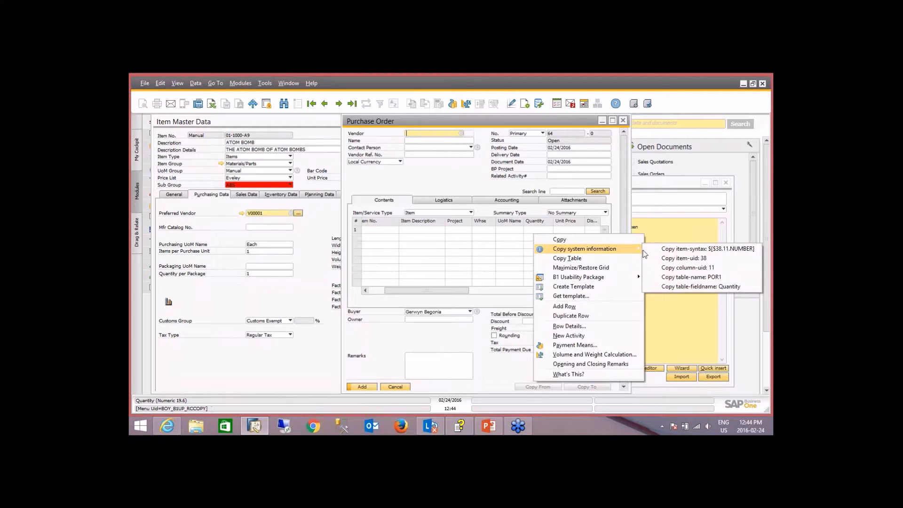
click(670, 249)
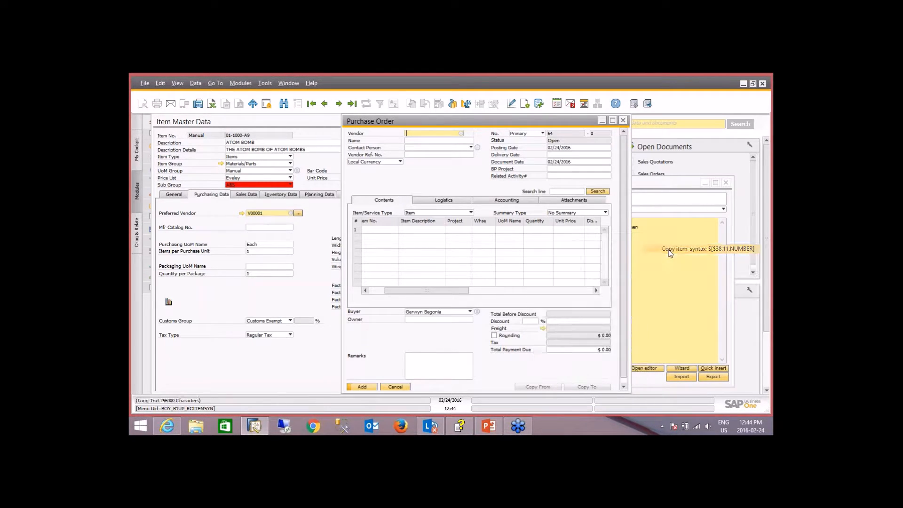
click(666, 243)
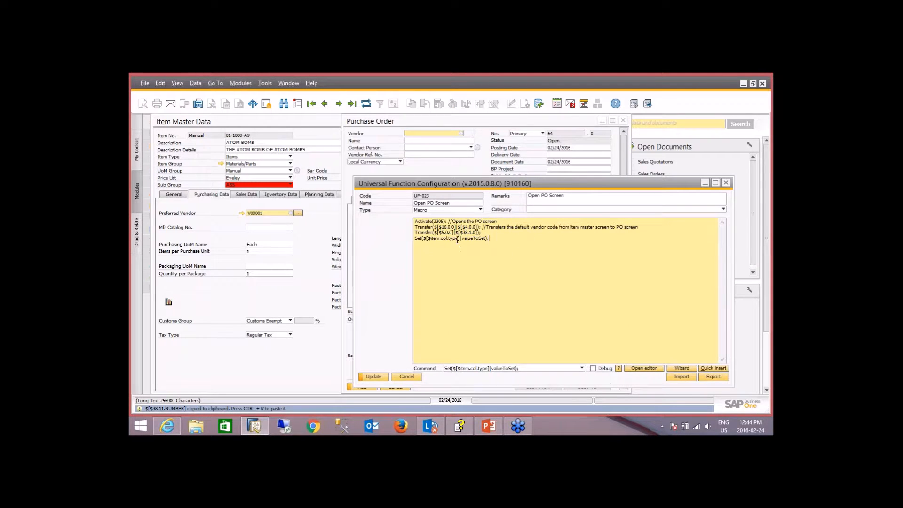
drag(458, 239, 423, 240)
key(ctrl+v)
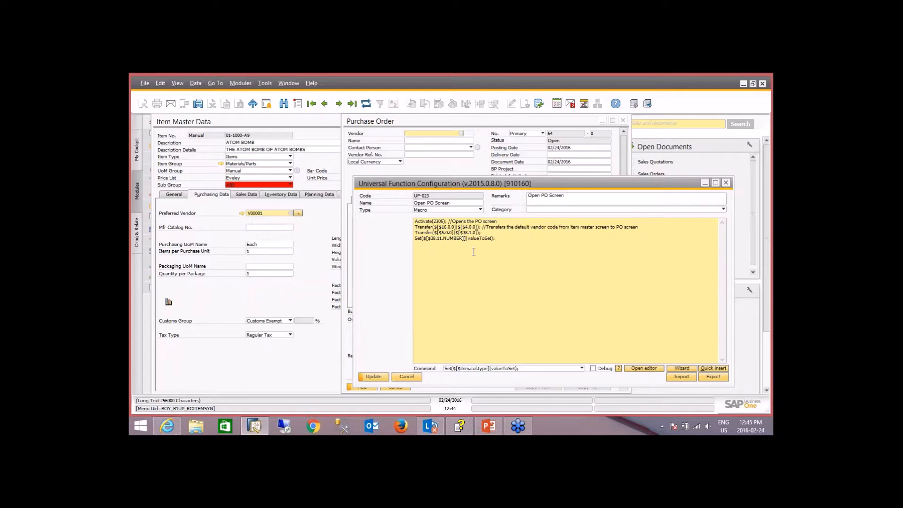
Append .FIRST to the Set command's target and replace its value placeholder with 8.
text(.)
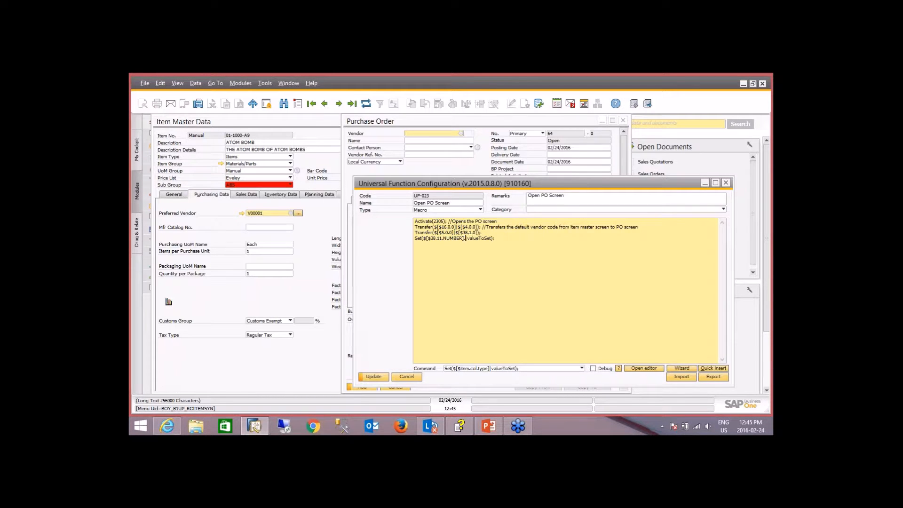
key(Caps_Lock)
text(FIRST)
key(BackSpace)
key(BackSpace)
key(BackSpace)
key(BackSpace)
key(BackSpace)
key(BackSpace)
key(BackSpace)
key(BackSpace)
key(BackSpace)
text(8)
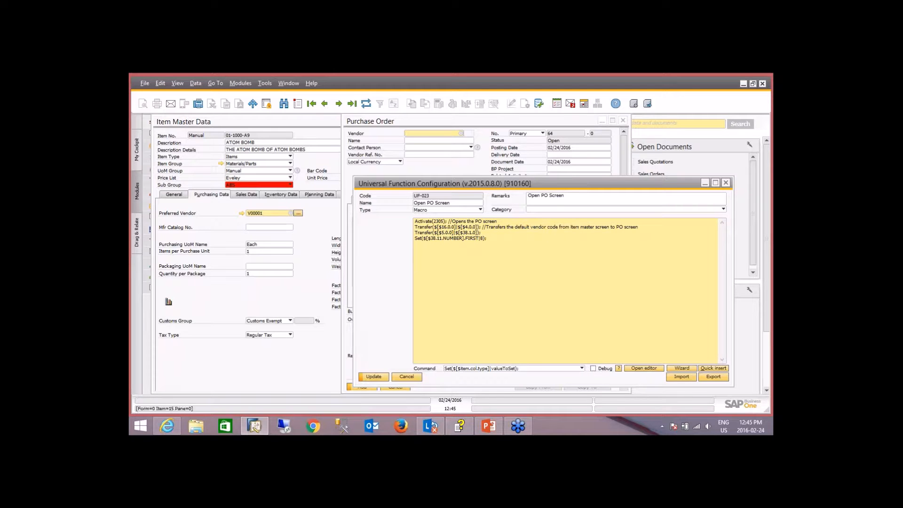
Insert a Focus($[$item.col.0]) command on a new line below the Set command.
mouse_move(490, 433)
click(565, 370)
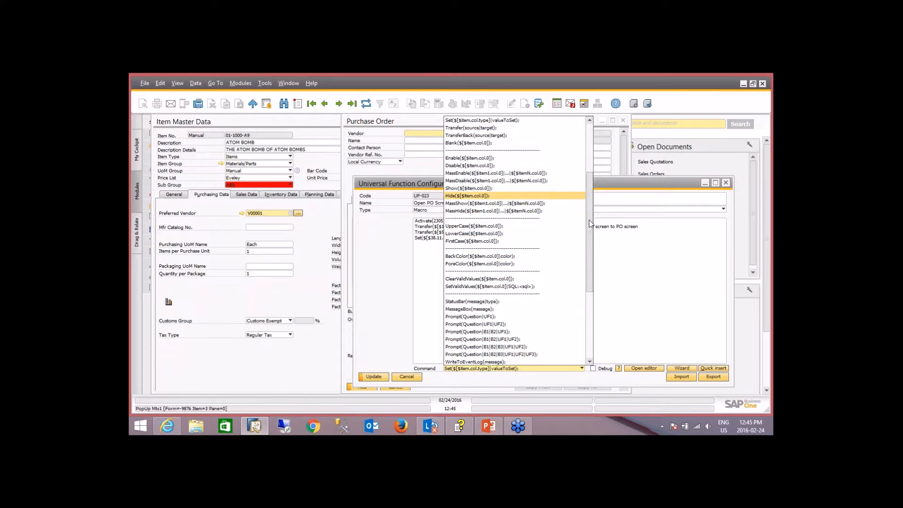
scroll(592, 174, up, 4)
click(493, 189)
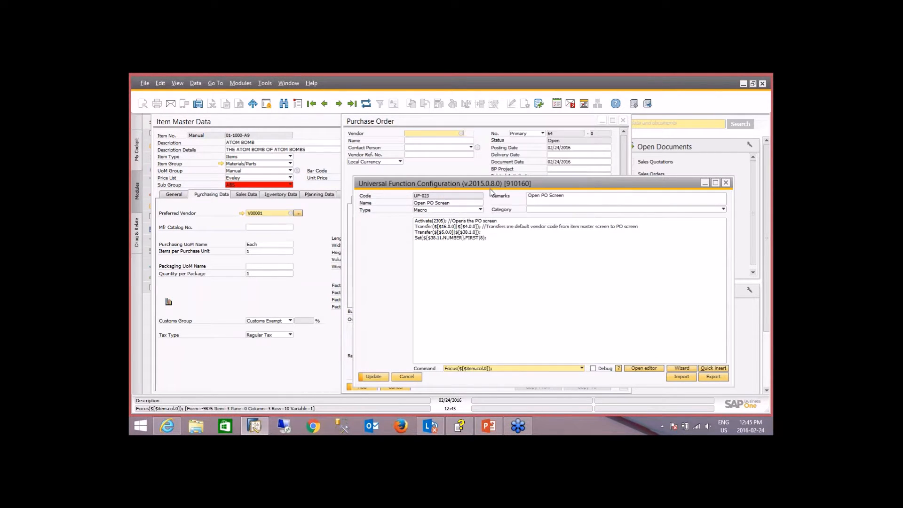
click(496, 241)
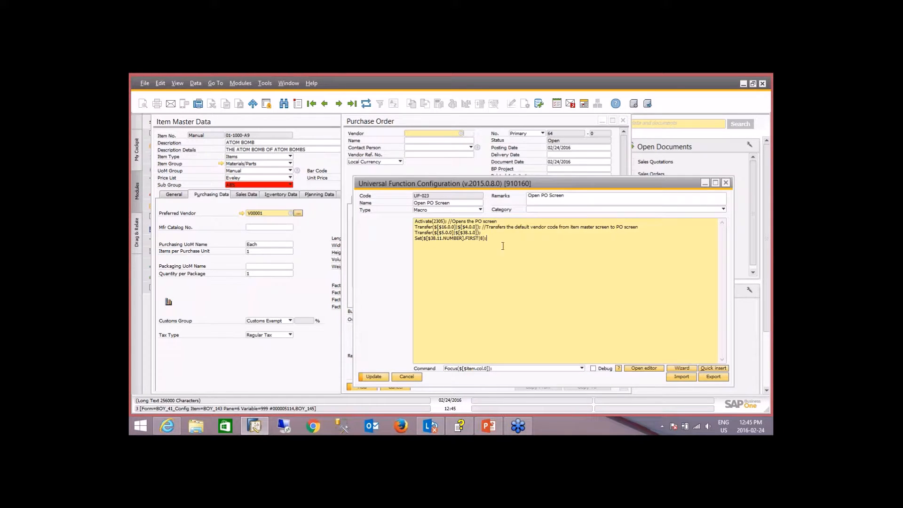
click(713, 369)
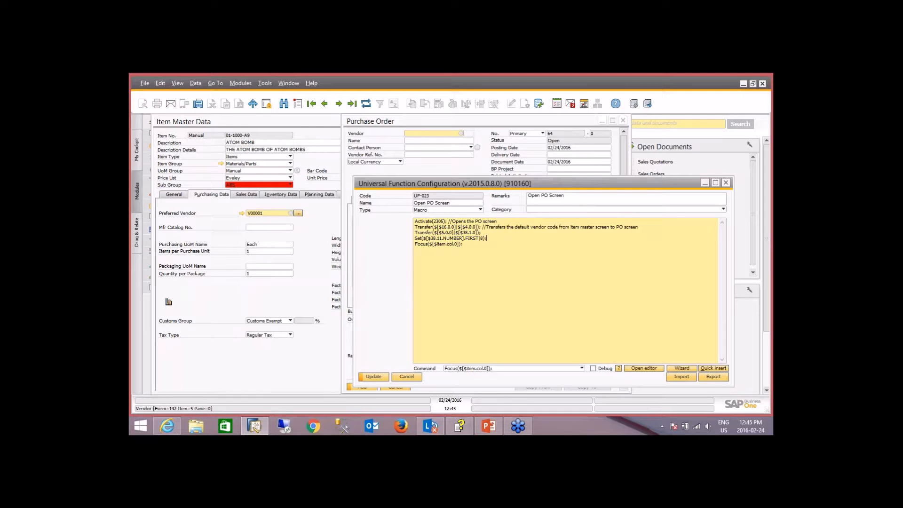
Copy the item syntax $[$38.1.0] of the purchase order's Item No. column and substitute it for the Focus command's placeholder.
click(398, 122)
drag(425, 291, 393, 284)
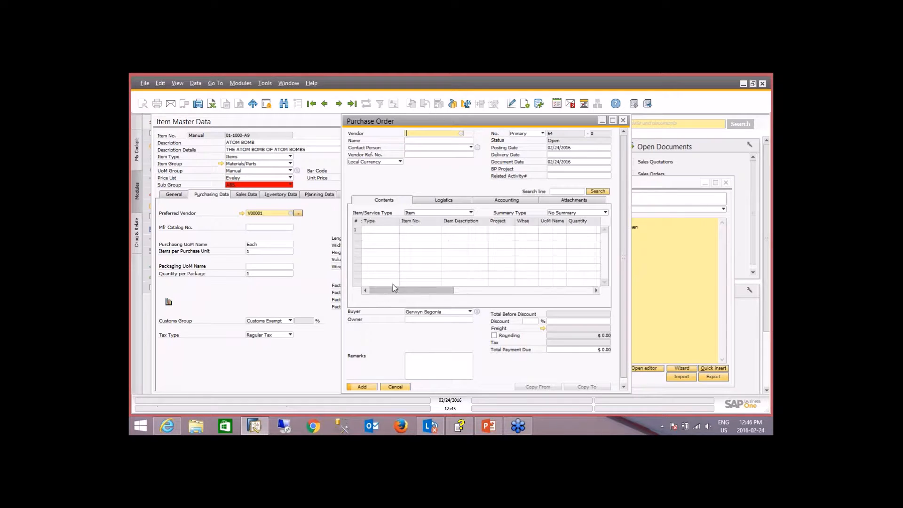
right_click(408, 230)
mouse_move(489, 249)
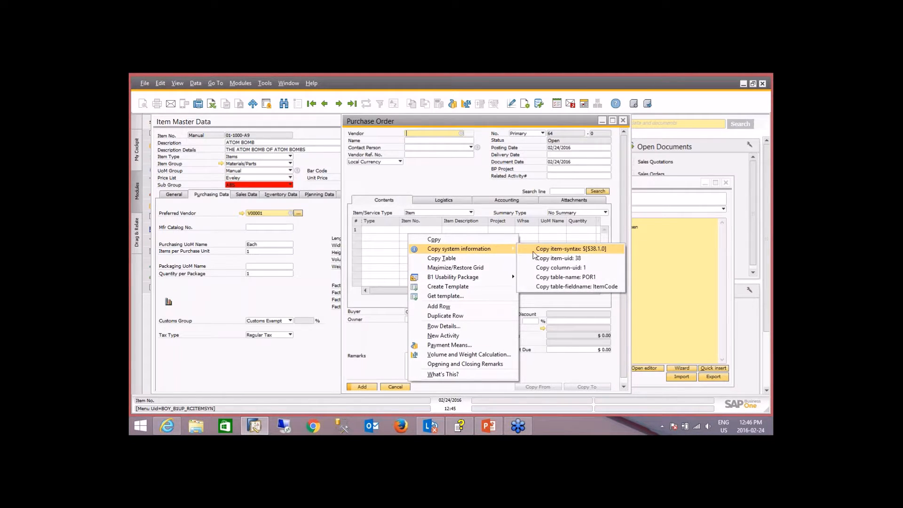
click(535, 253)
click(683, 269)
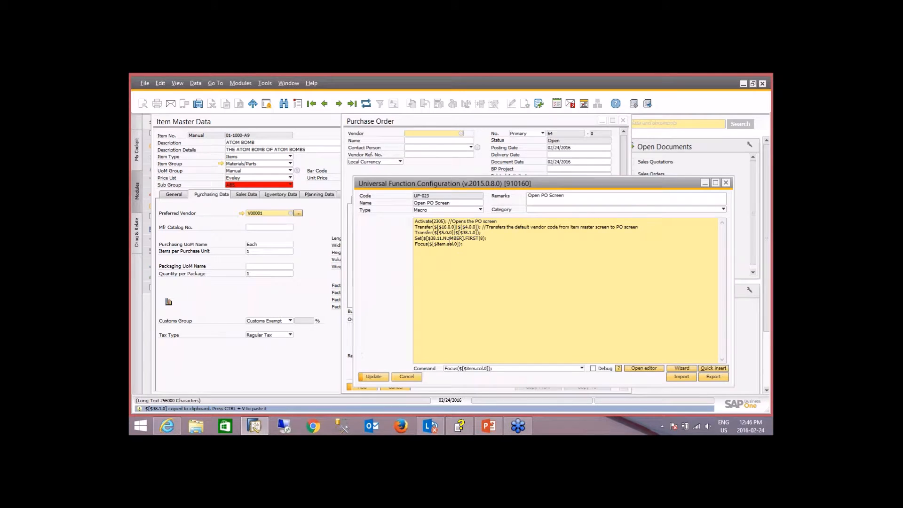
key(BackSpace)
key(BackSpace)
key(BackSpace)
key(BackSpace)
key(BackSpace)
key(BackSpace)
key(BackSpace)
key(BackSpace)
key(BackSpace)
key(BackSpace)
key(BackSpace)
key(BackSpace)
key(ctrl+v)
key(Delete)
Add .LAST to the Focus command's target so it reads $[$38.1.0.LAST], and update the macro.
text(.last)
key(BackSpace)
key(BackSpace)
key(BackSpace)
key(BackSpace)
key(Caps_Lock)
text(LAST)
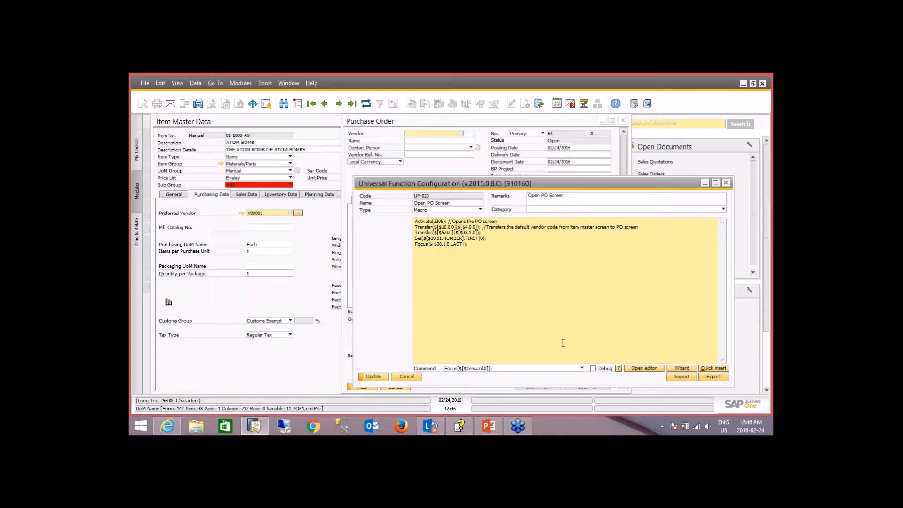
click(374, 377)
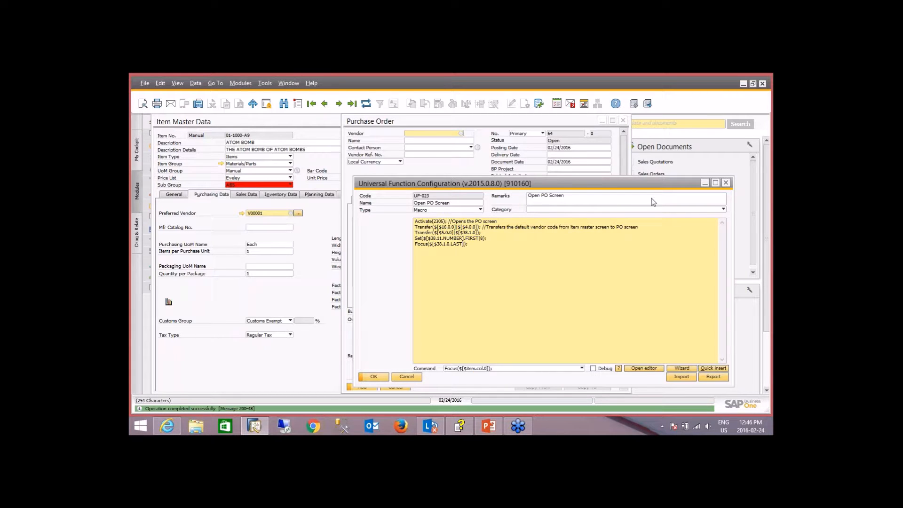
Close the purchase order, item master data and button configuration windows, and minimise the universal function configuration.
click(626, 123)
click(624, 122)
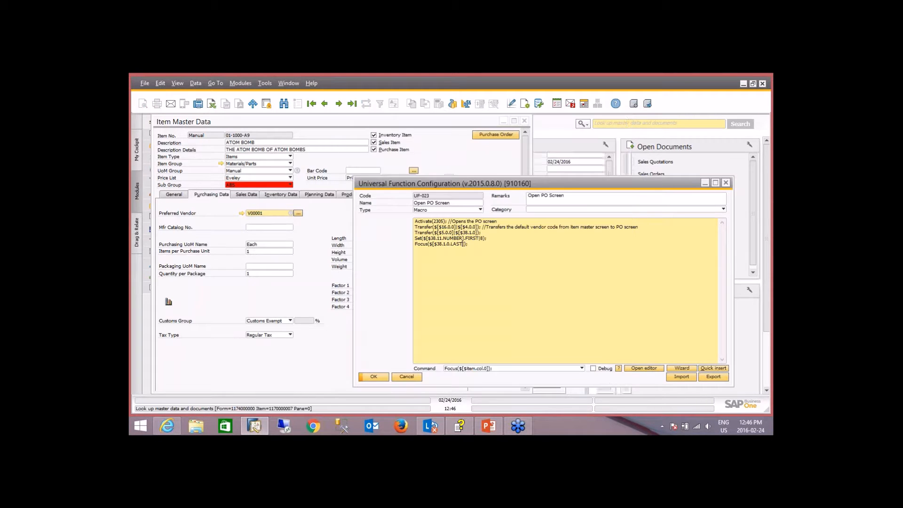
click(525, 121)
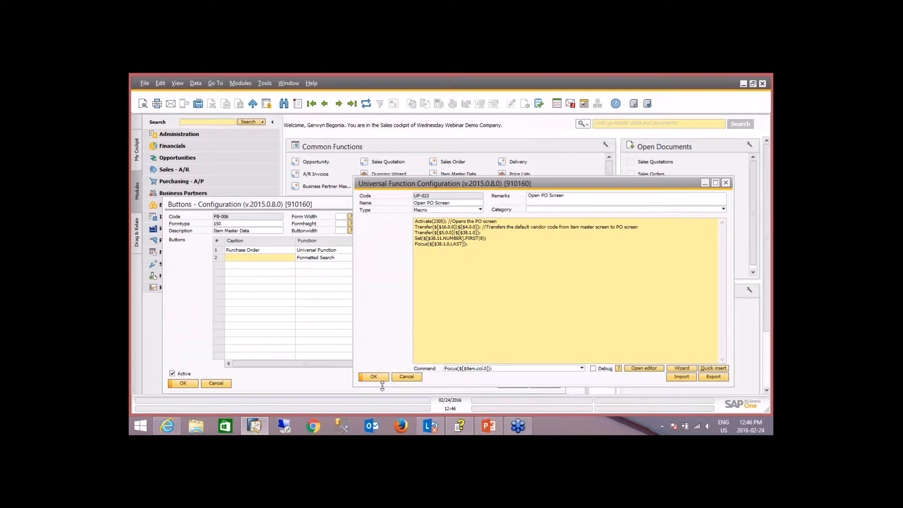
click(216, 383)
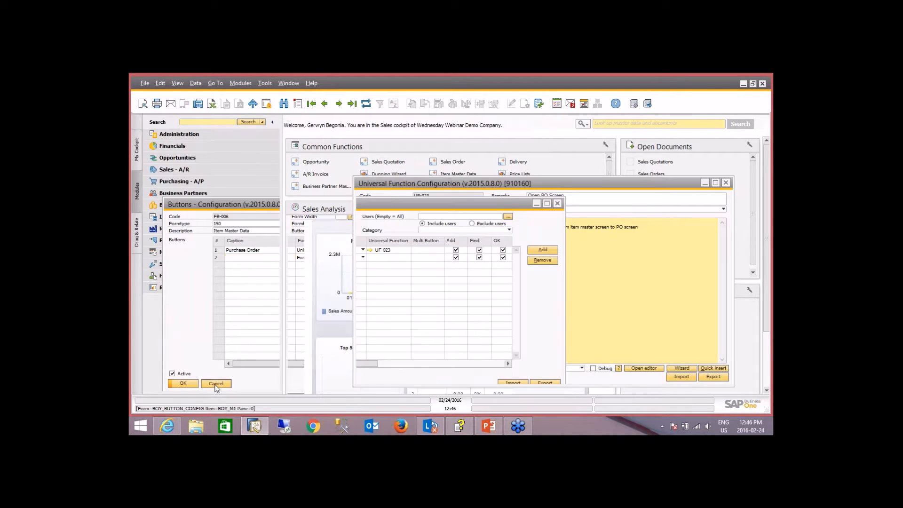
click(705, 183)
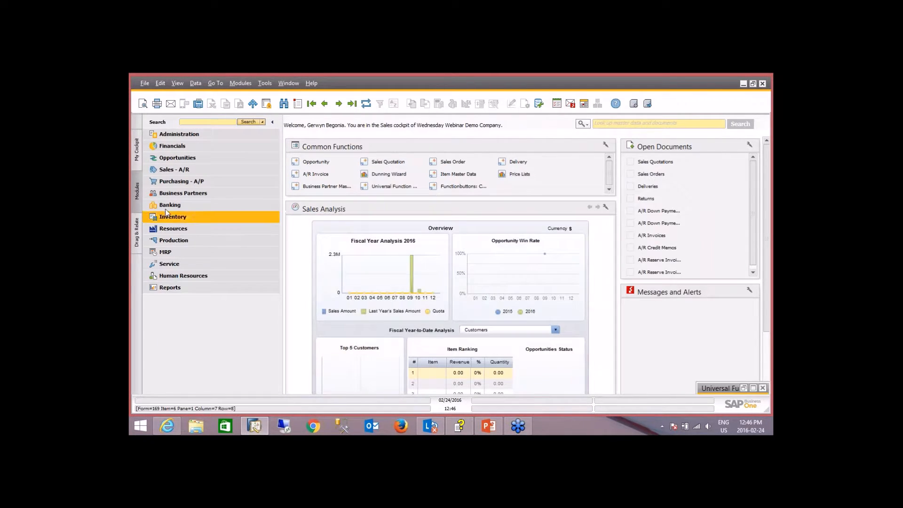
Reopen Item Master Data from the Inventory module and display item 01-1000-A9.
click(195, 217)
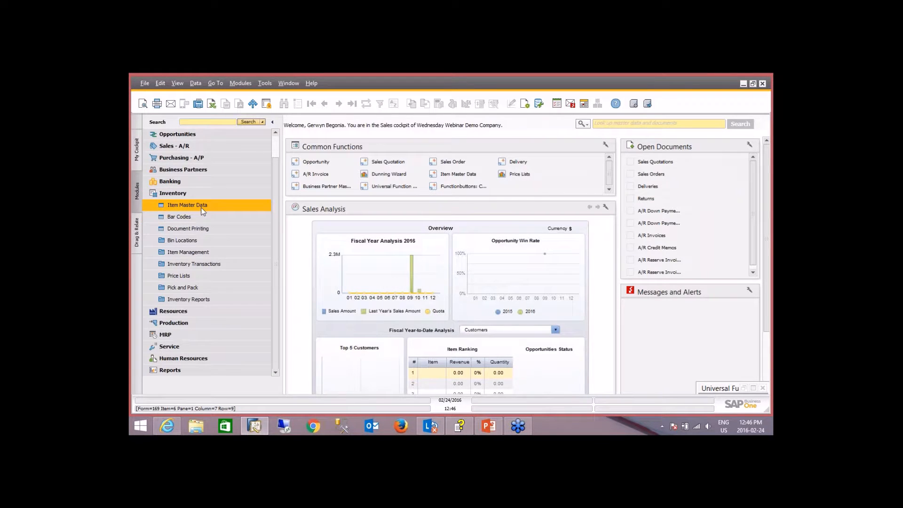
click(198, 206)
click(339, 103)
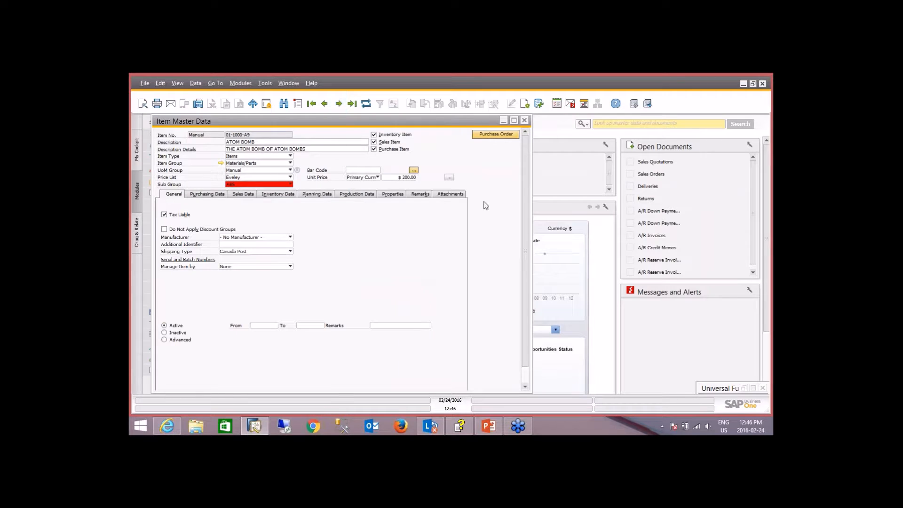
Run the Purchase Order button on the item, examine the generated order's lines in full size, and minimise the order.
click(488, 135)
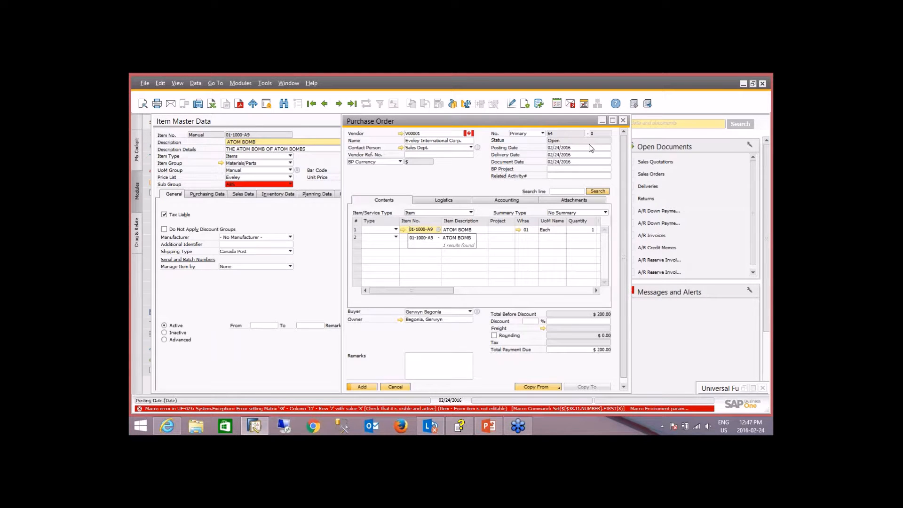
click(612, 120)
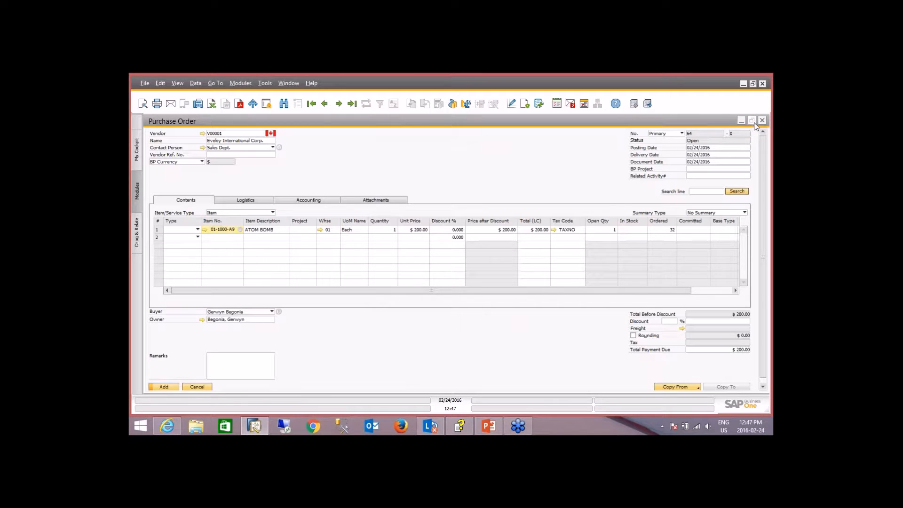
click(740, 120)
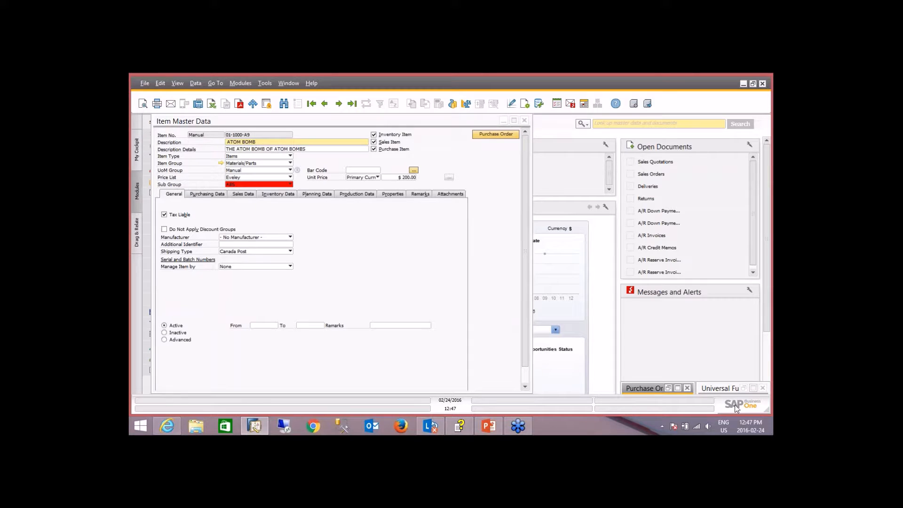
Correct the Set command's target to $[$38.11.NUMBER.FIRST] by placing the closing bracket after FIRST, and update the macro.
click(753, 388)
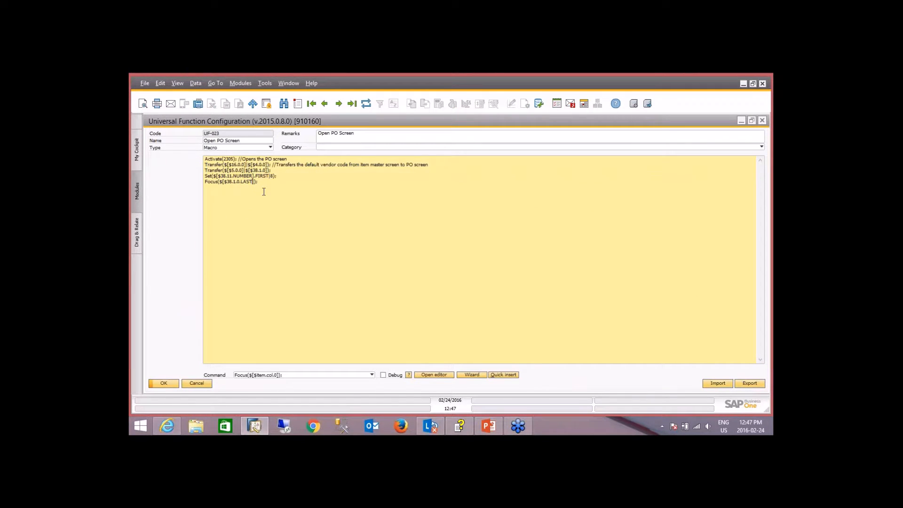
click(254, 182)
text(])
click(162, 384)
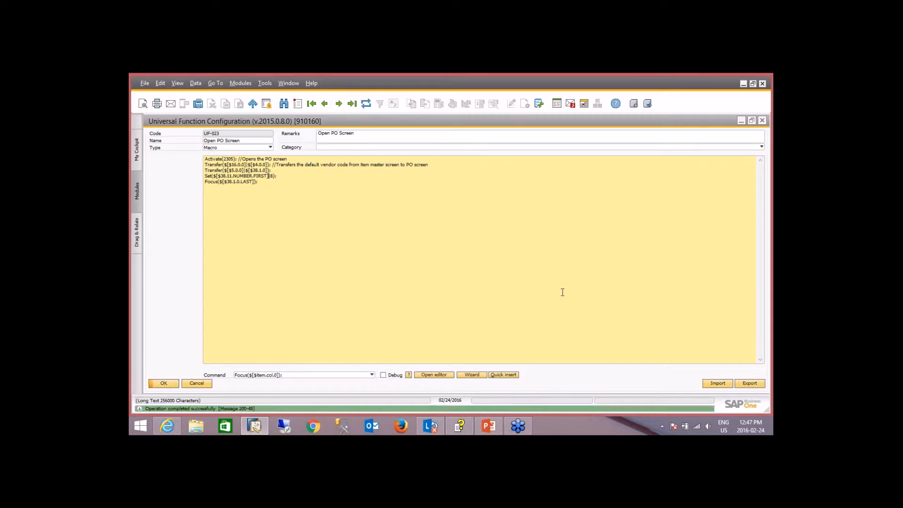
Discard the earlier test purchase order and run the item's Purchase Order button again, viewing the new order in full size.
click(741, 121)
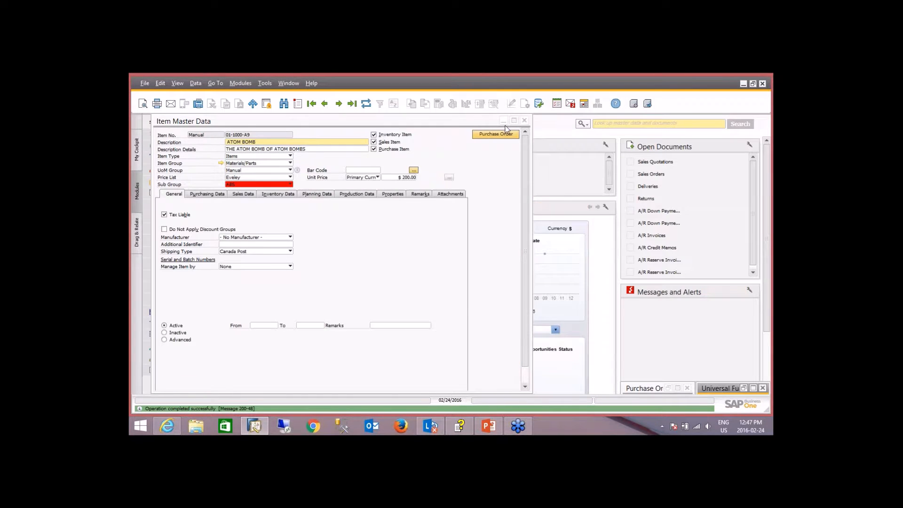
click(686, 388)
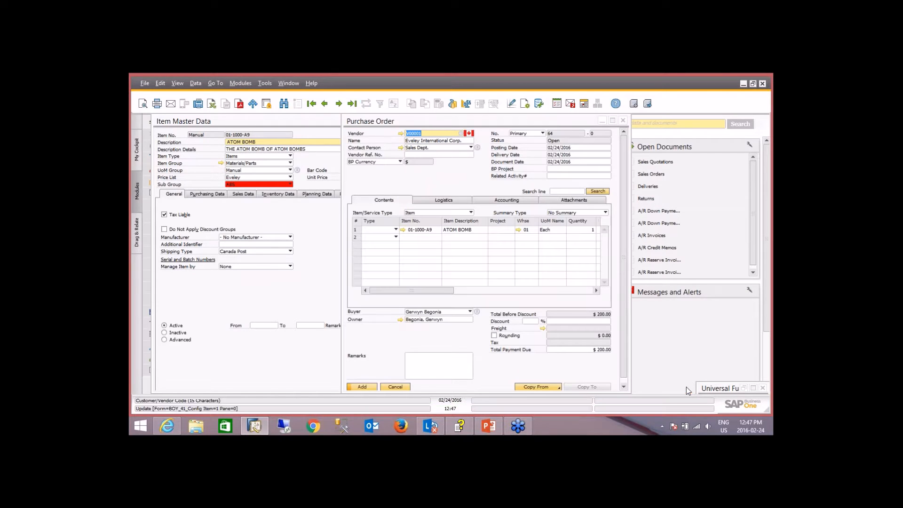
click(425, 275)
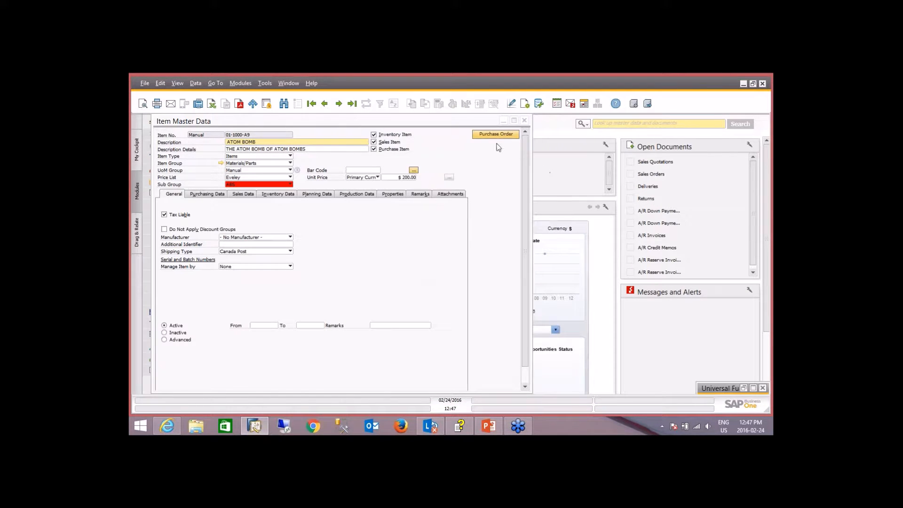
click(495, 136)
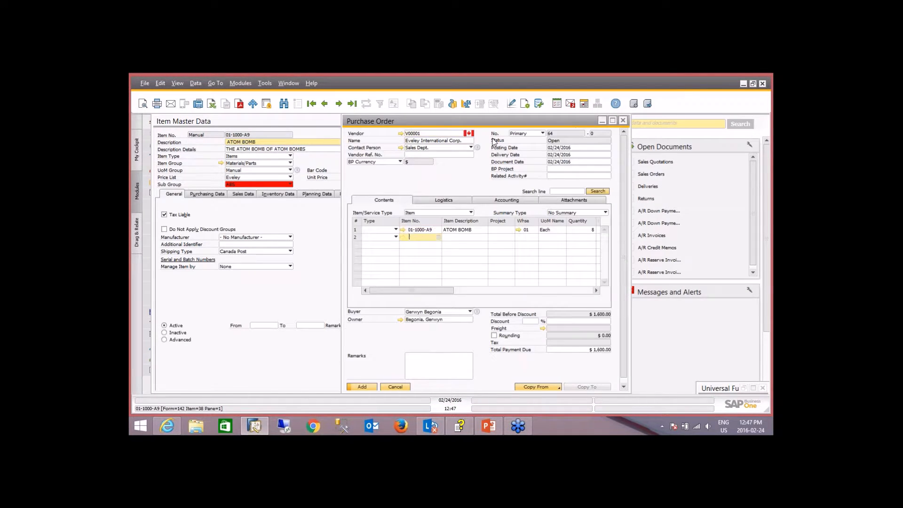
click(613, 121)
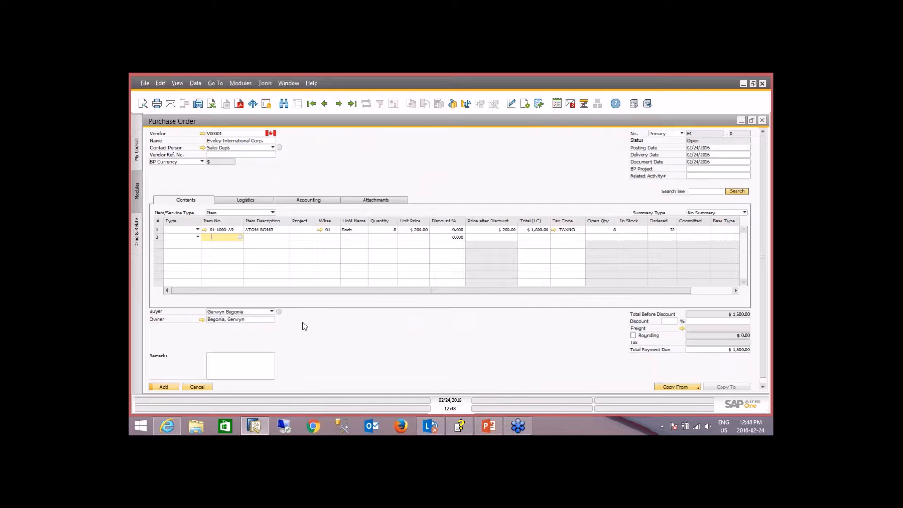
Minimise the Item Master Data form and close the generated test purchase order without saving it.
click(692, 177)
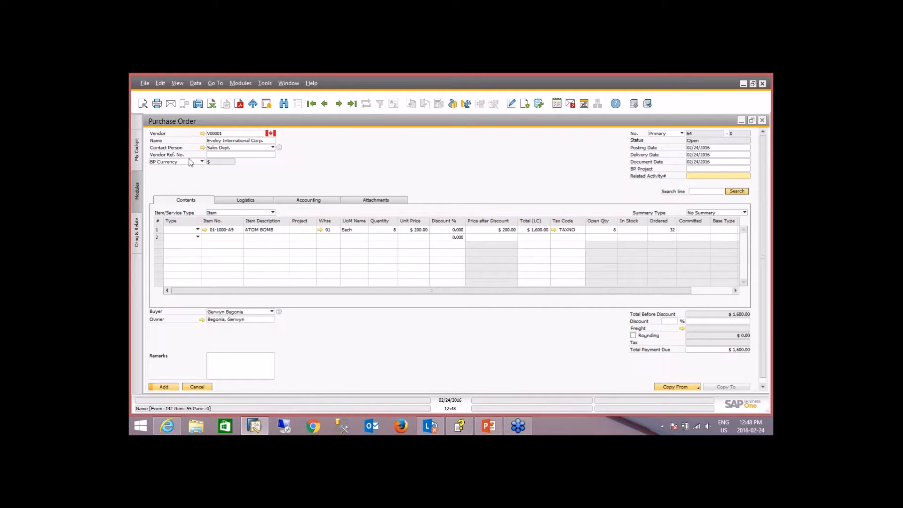
click(741, 121)
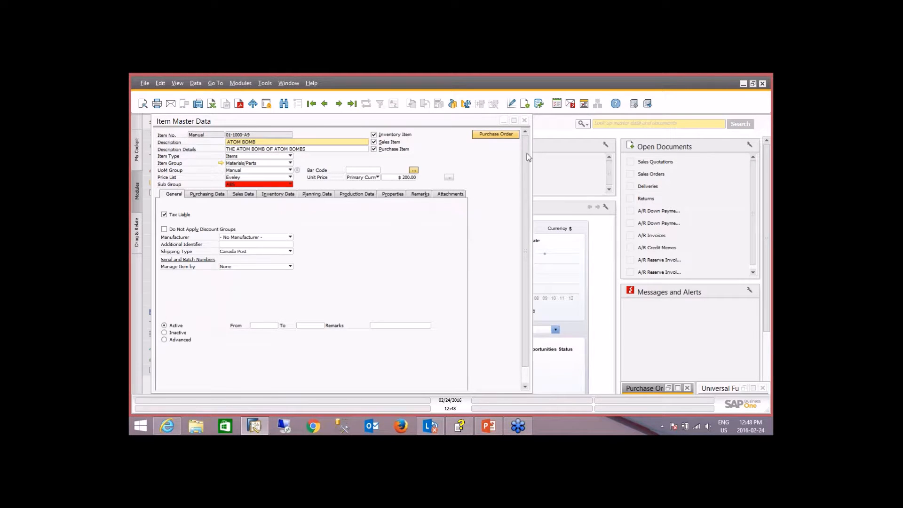
click(504, 126)
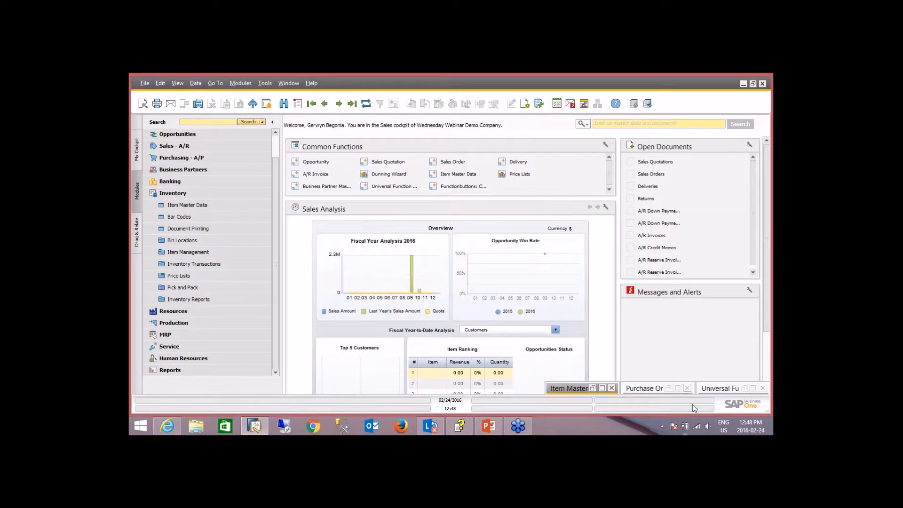
click(691, 389)
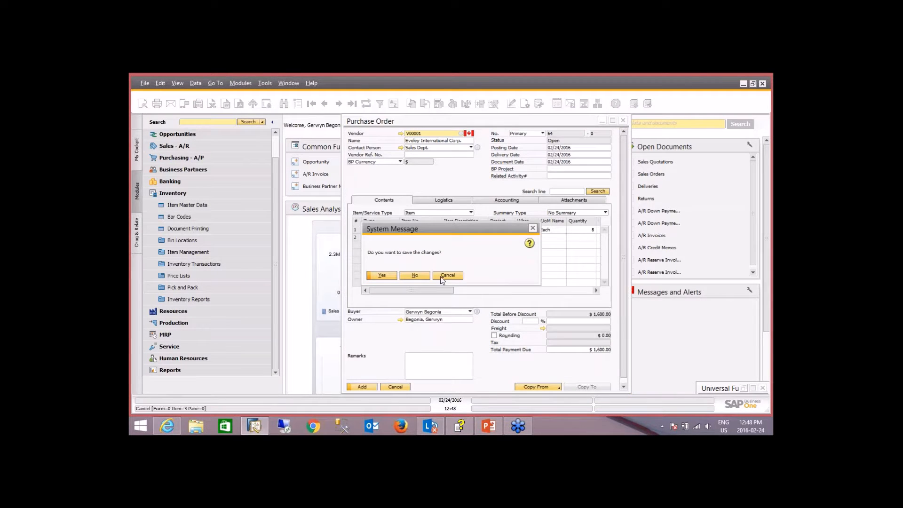
click(417, 276)
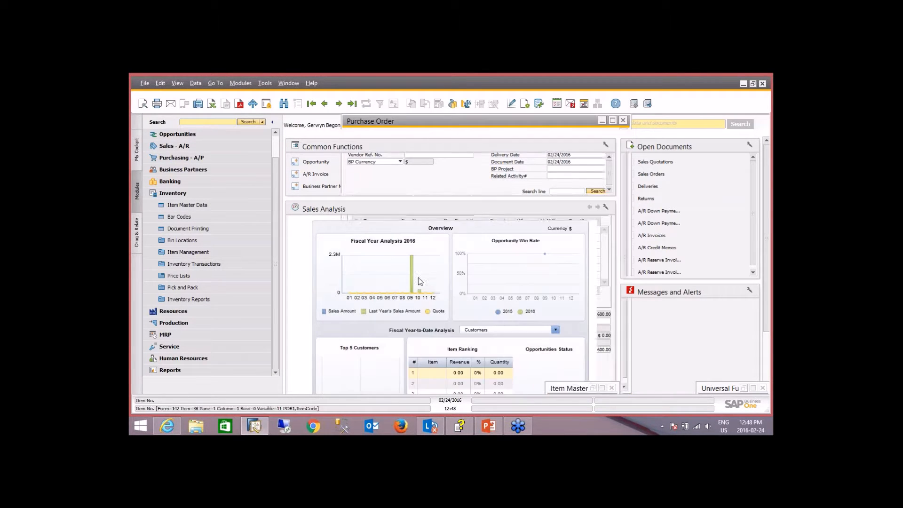
Append a BackColor command on a new line after the Focus command in the Open PO Screen macro.
click(743, 389)
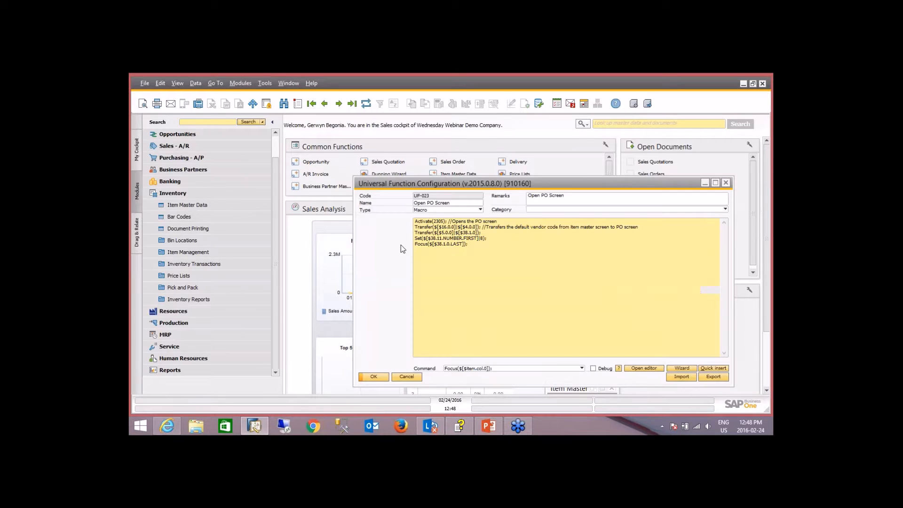
key(Return)
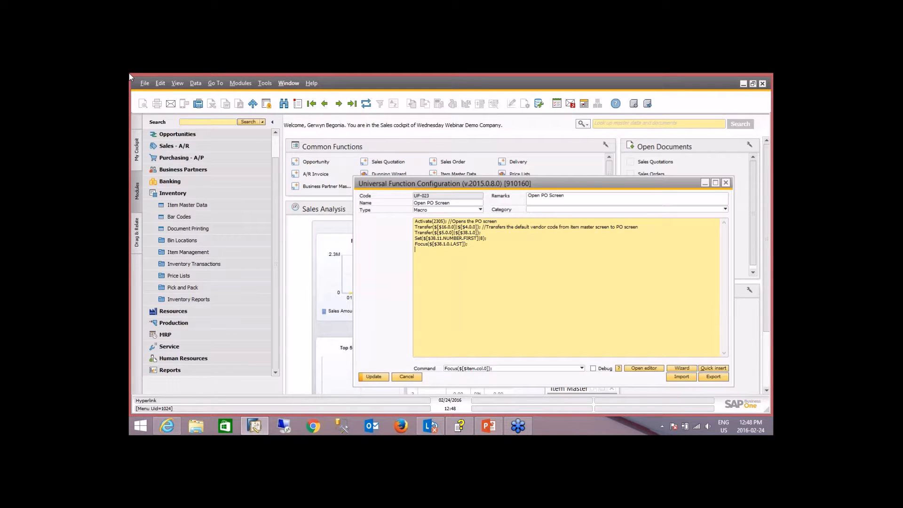
click(541, 369)
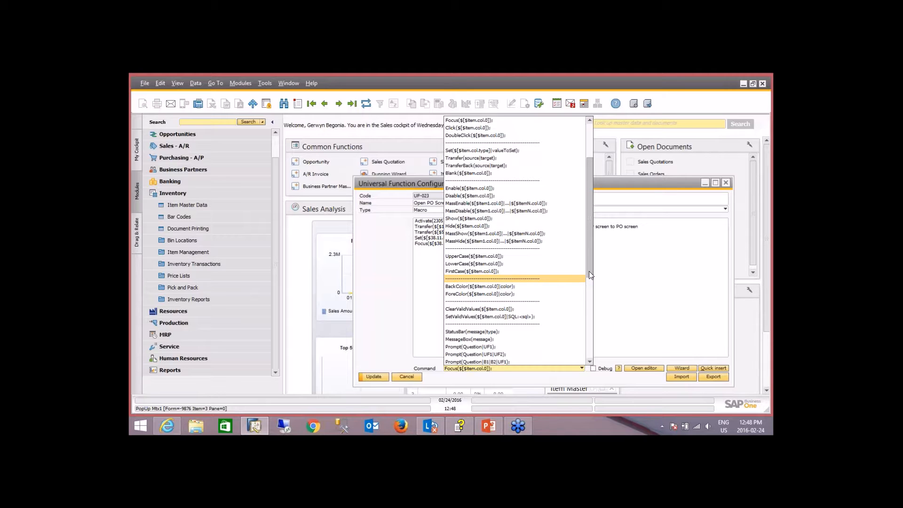
mouse_move(588, 270)
mouse_down()
mouse_move(583, 227)
mouse_move(586, 278)
mouse_up()
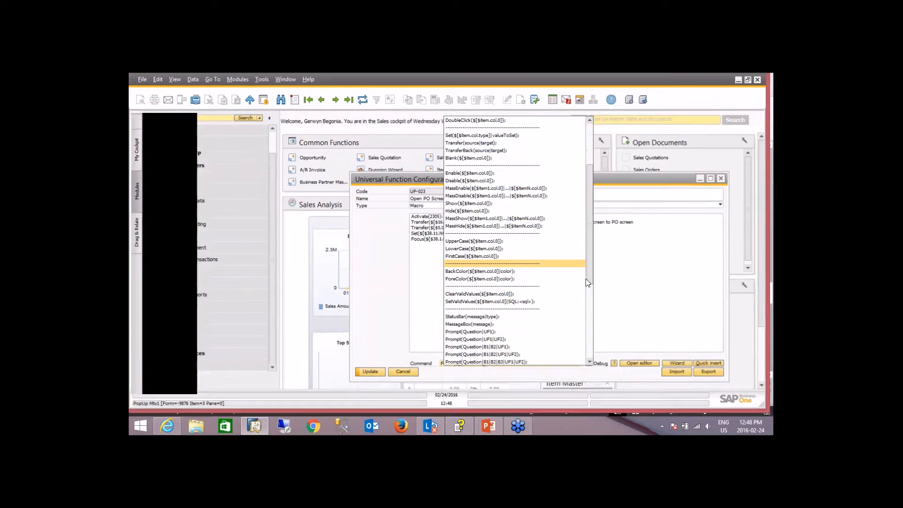
click(579, 271)
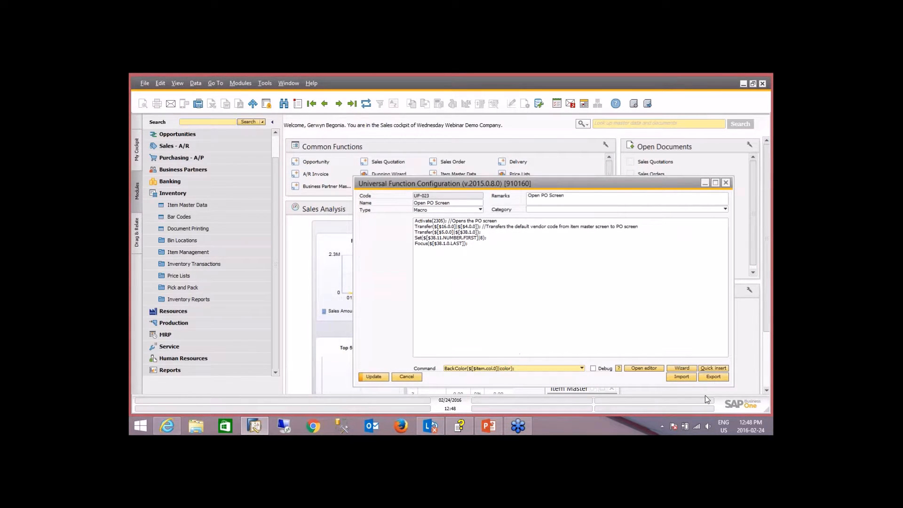
click(713, 368)
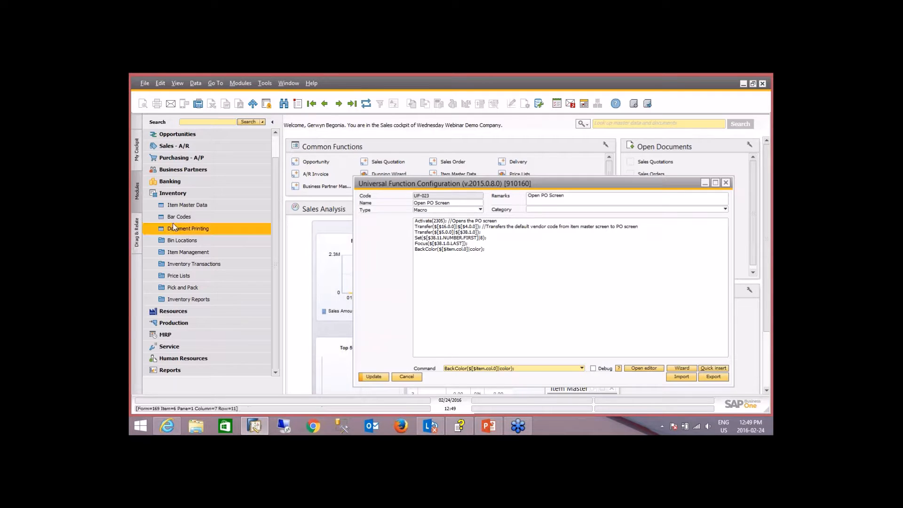
Open a blank Purchase Order from Purchasing - A/P and copy the item syntax of its Related Activity# field.
click(173, 157)
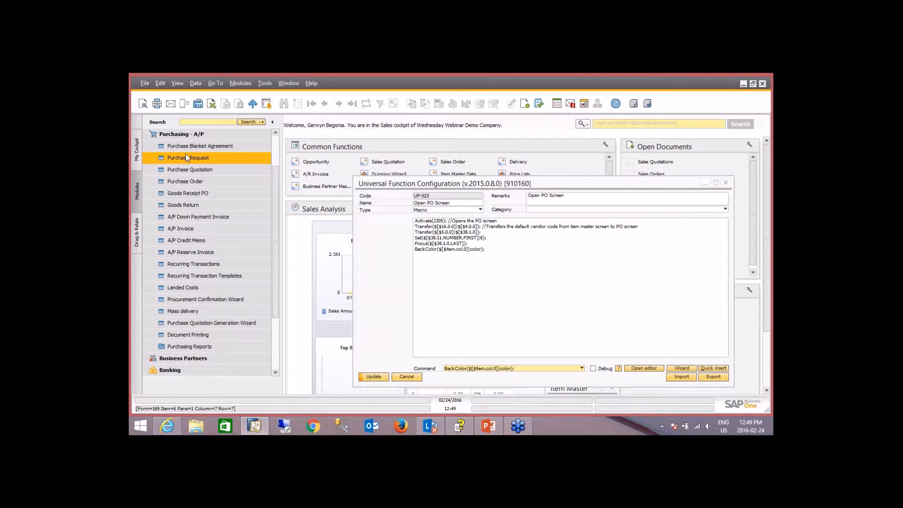
click(197, 179)
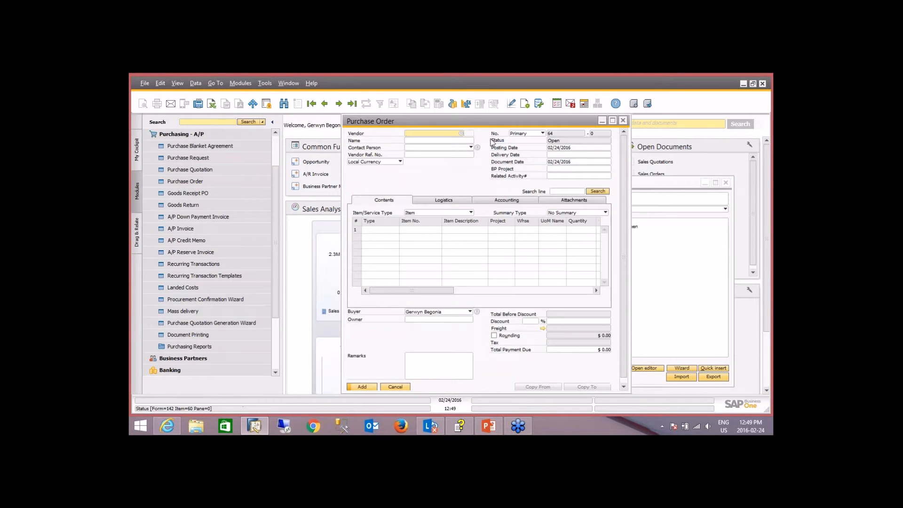
click(554, 176)
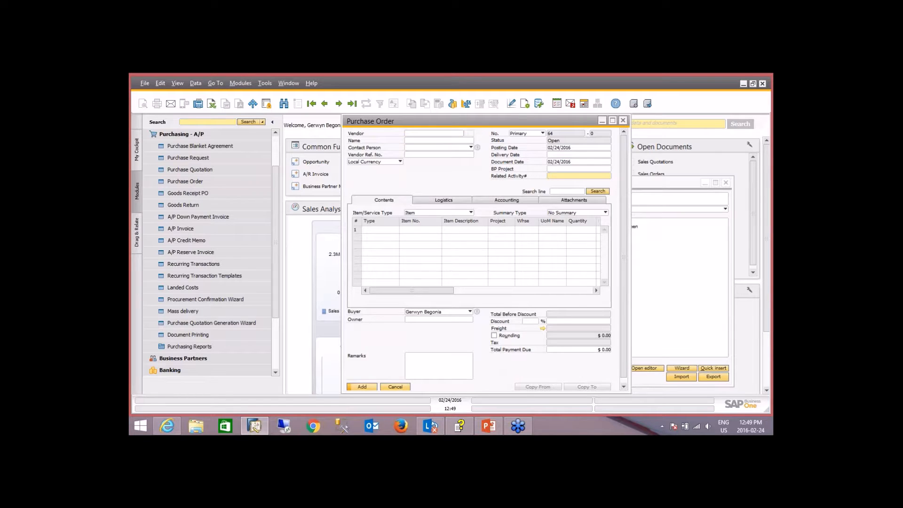
right_click(555, 178)
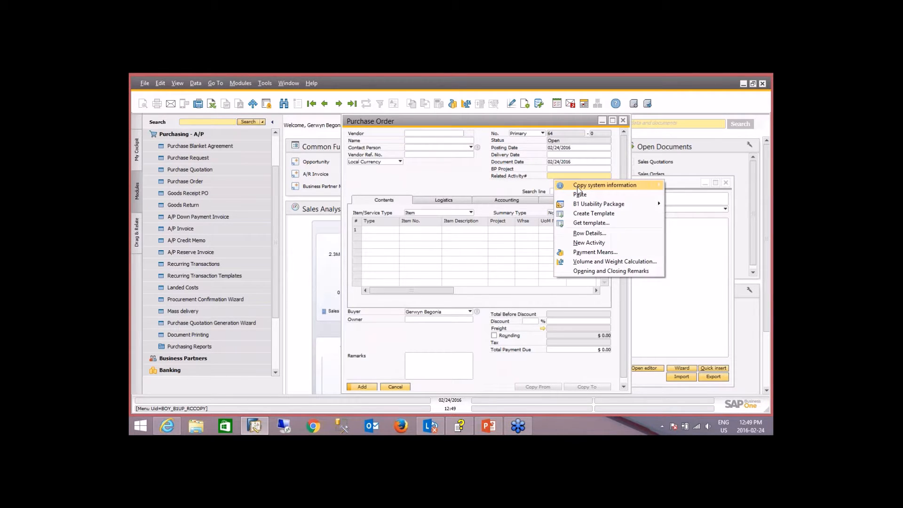
mouse_move(573, 189)
click(487, 185)
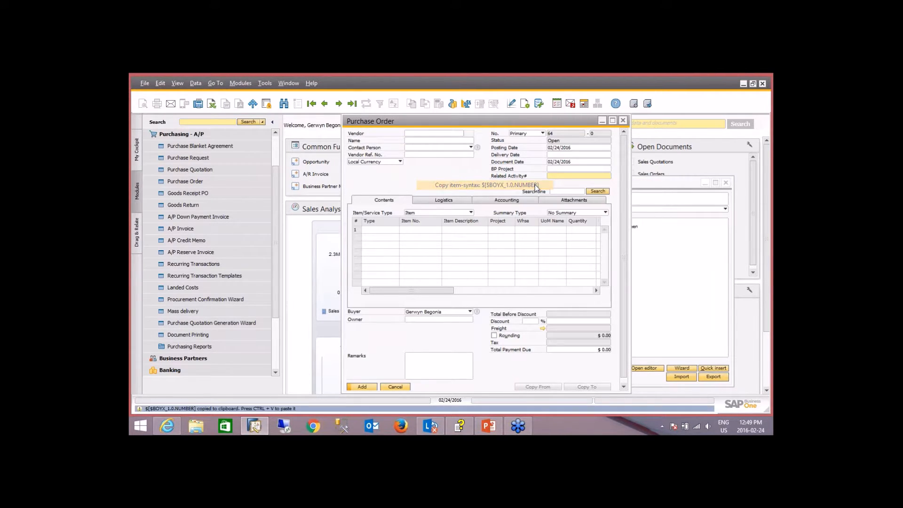
Replace the BackColor command's item placeholder with the copied syntax $[$BOYX_1.0.NUMBER].
click(468, 250)
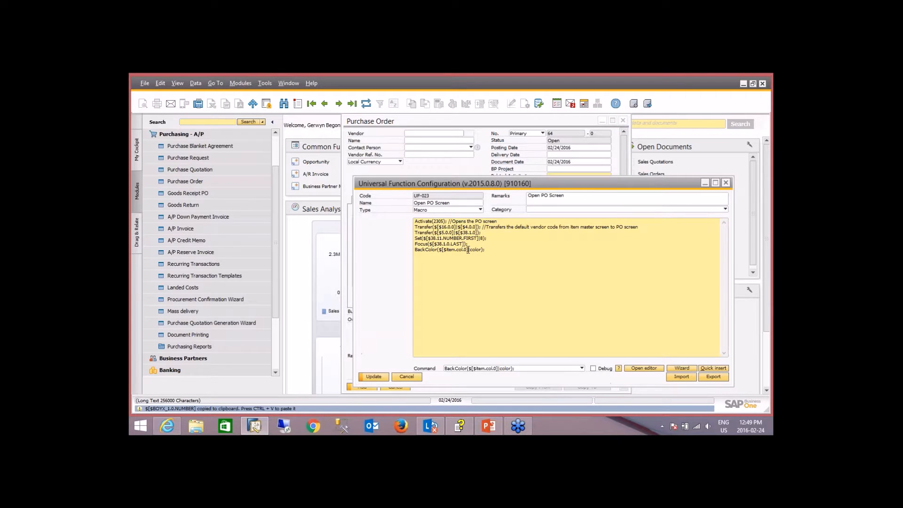
key(BackSpace)
key(BackSpace)
key(BackSpace)
key(BackSpace)
key(BackSpace)
key(BackSpace)
key(BackSpace)
key(BackSpace)
key(BackSpace)
key(BackSpace)
key(BackSpace)
key(BackSpace)
key(BackSpace)
key(BackSpace)
key(ctrl+v)
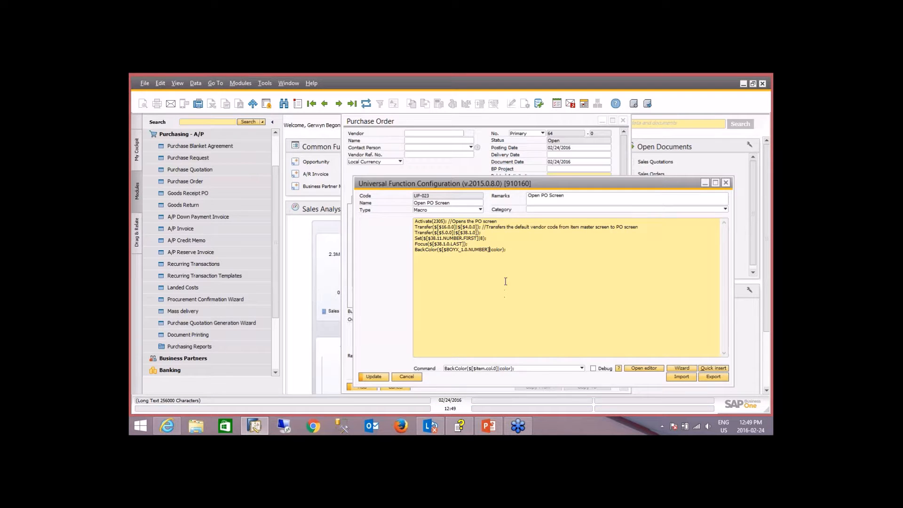
Set the BackColor command's color to yellow and update the macro.
click(502, 250)
key(BackSpace)
key(BackSpace)
key(BackSpace)
key(BackSpace)
key(BackSpace)
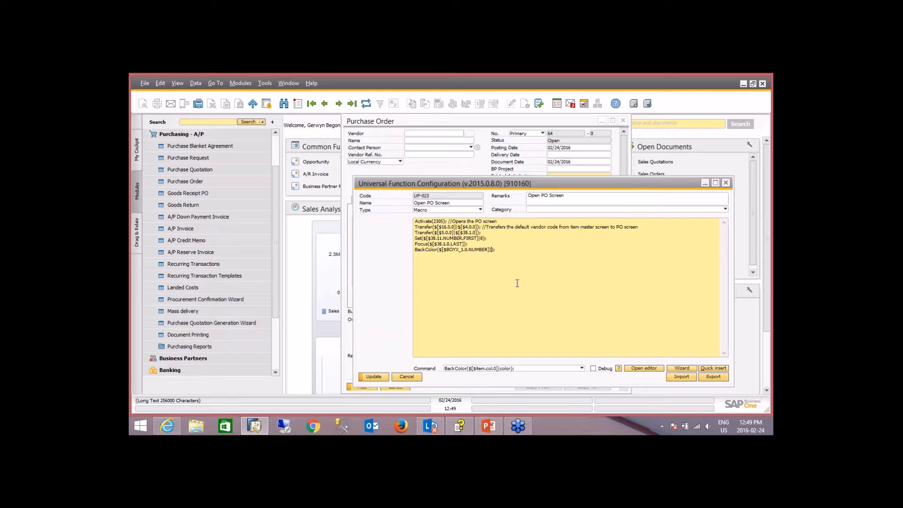
text(yellow)
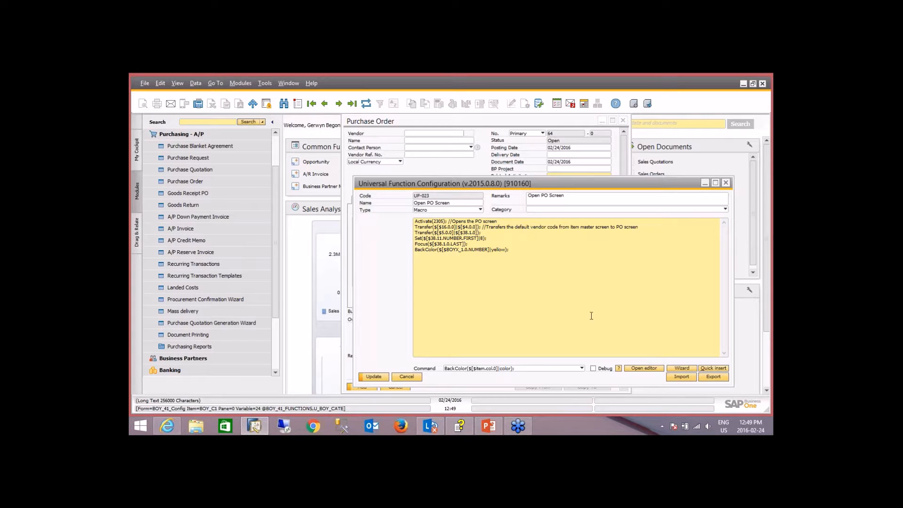
click(372, 378)
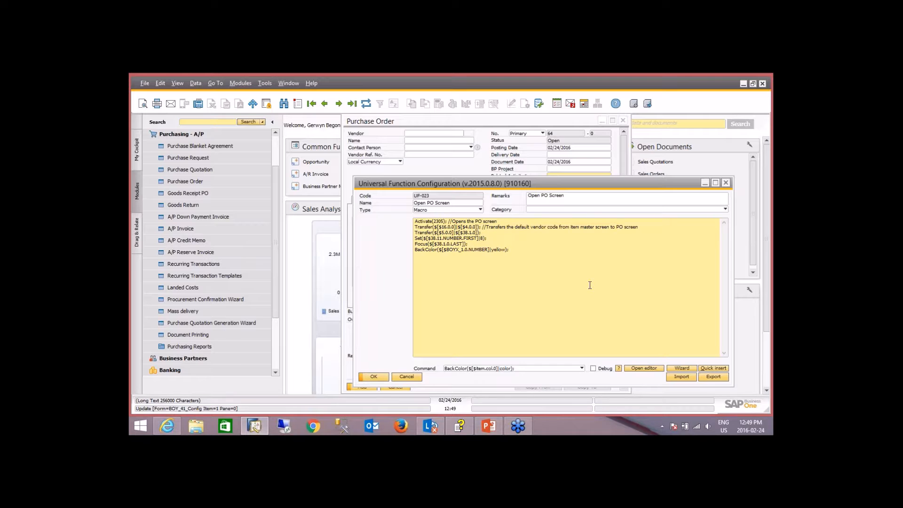
Append a CloseParent command with form number 3073 to the macro and update it.
click(538, 369)
click(538, 369)
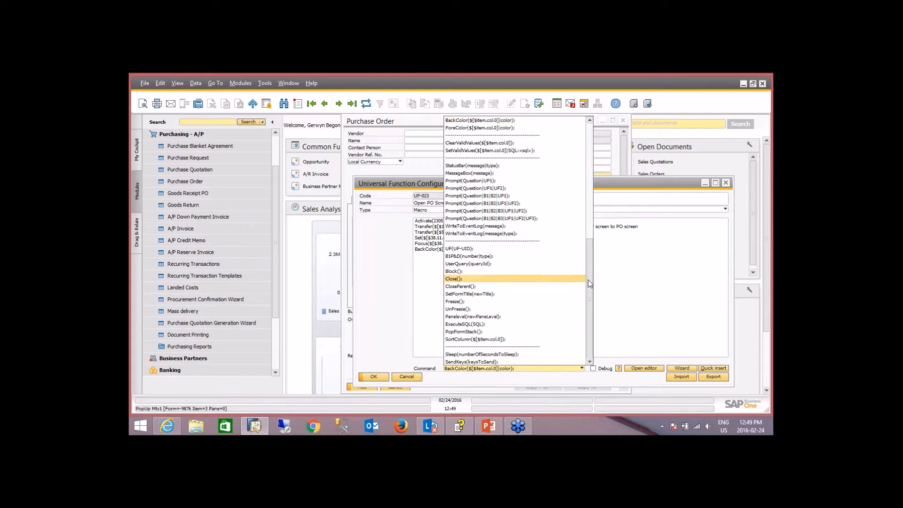
drag(588, 280, 579, 254)
click(484, 309)
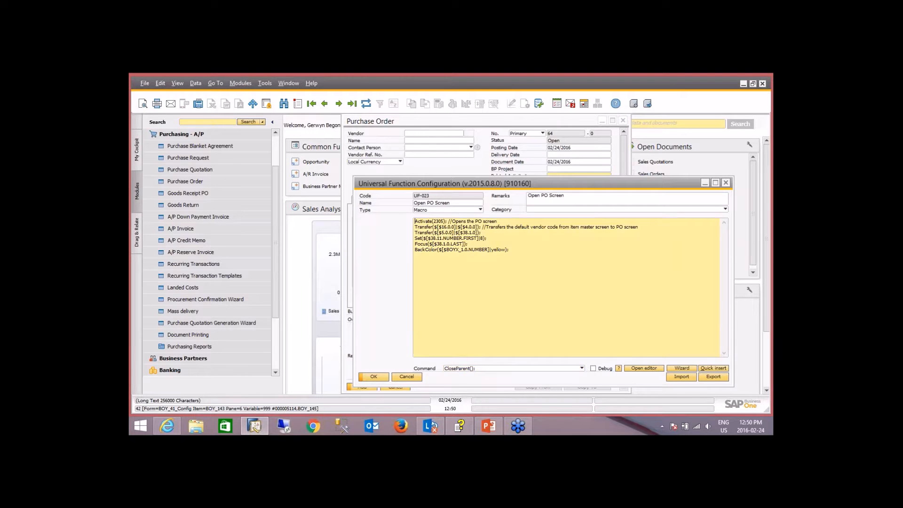
click(714, 368)
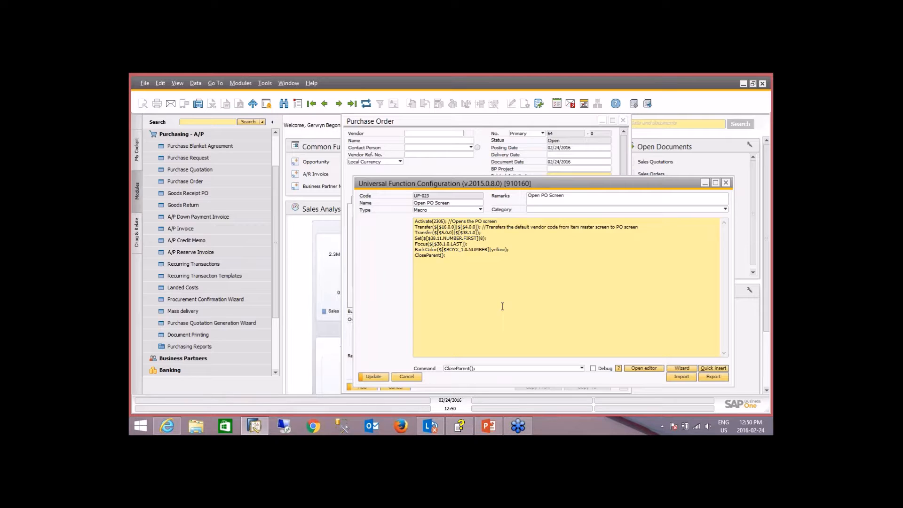
text(3073)
click(375, 377)
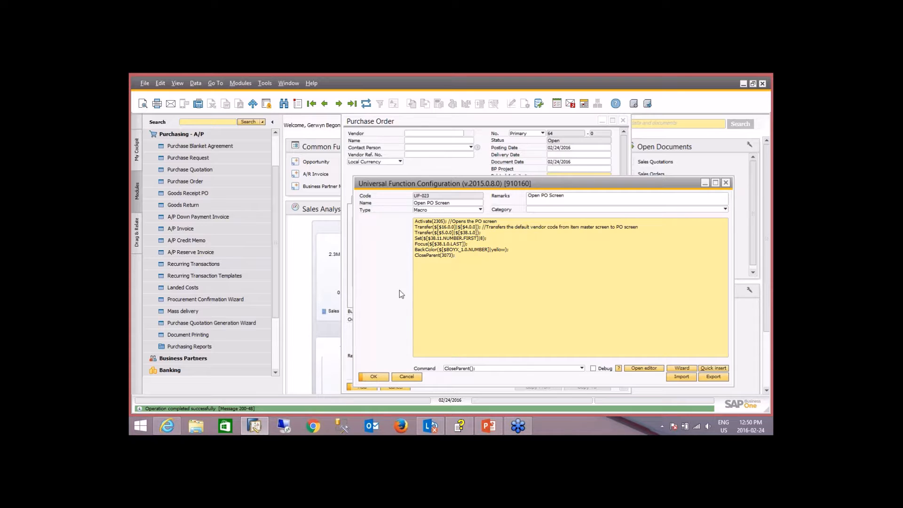
click(382, 376)
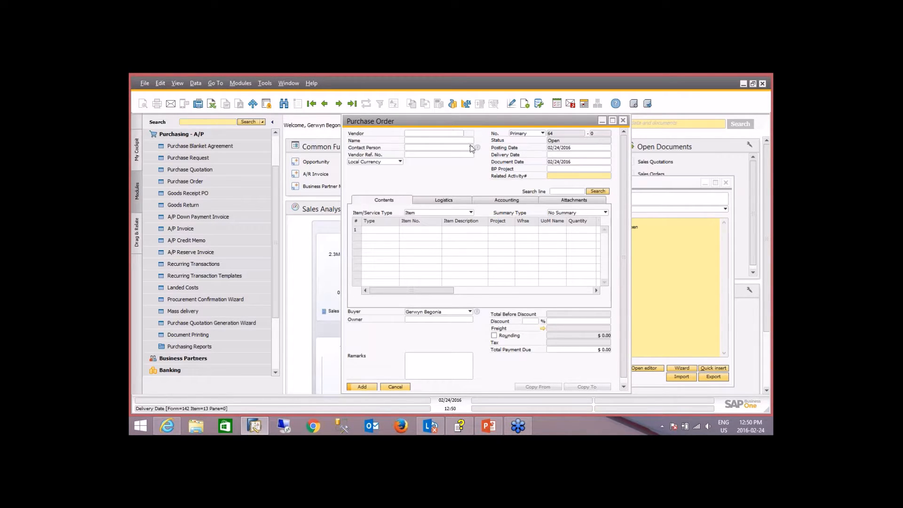
Append a Click command on a new line after CloseParent(3073) in the Open PO Screen macro.
click(657, 184)
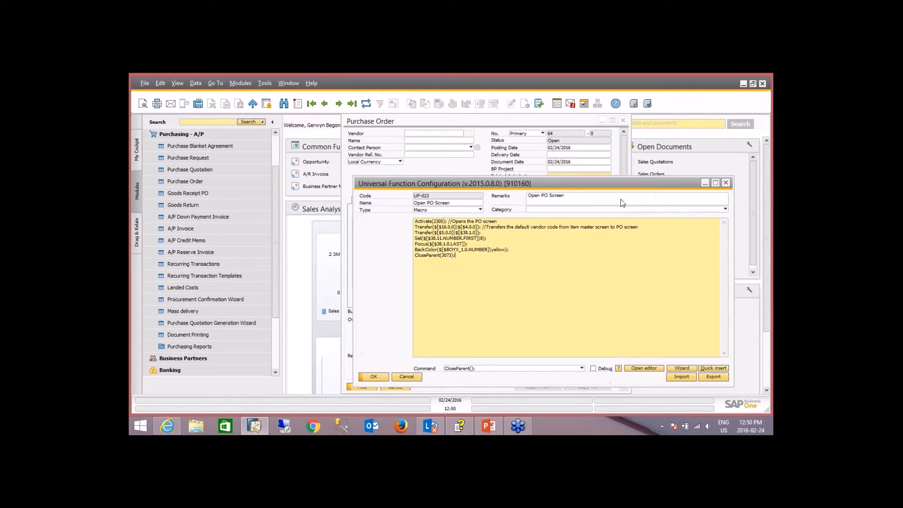
key(Return)
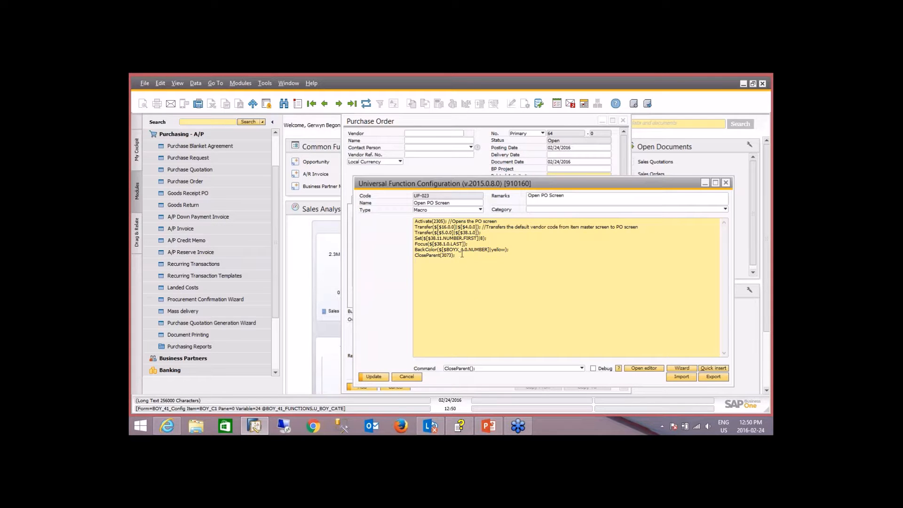
click(571, 369)
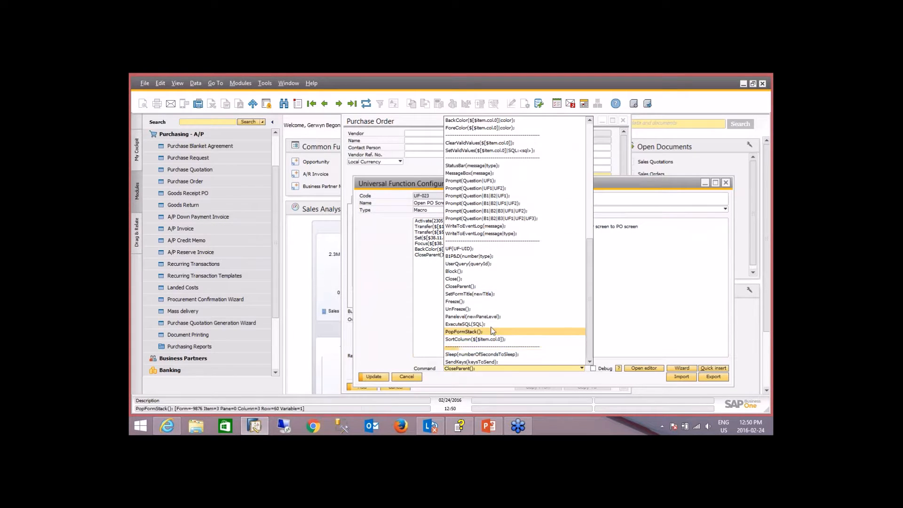
drag(589, 252, 591, 146)
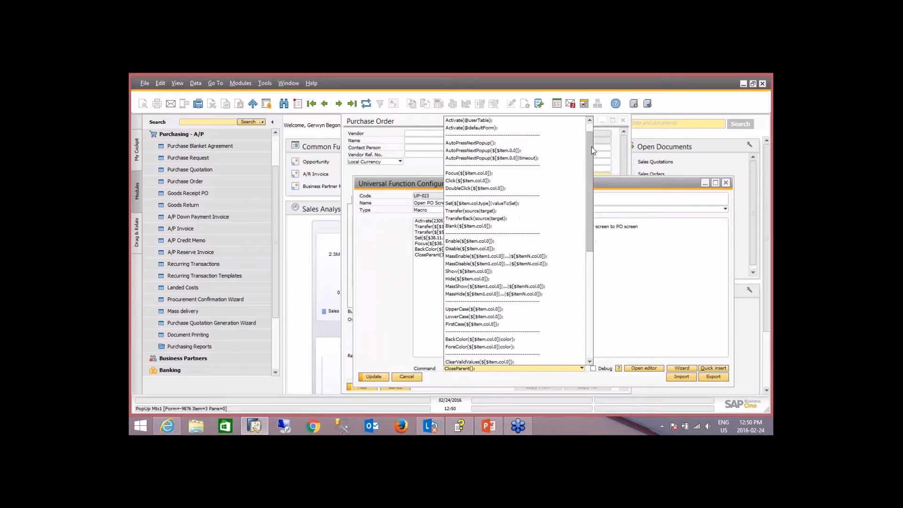
click(468, 181)
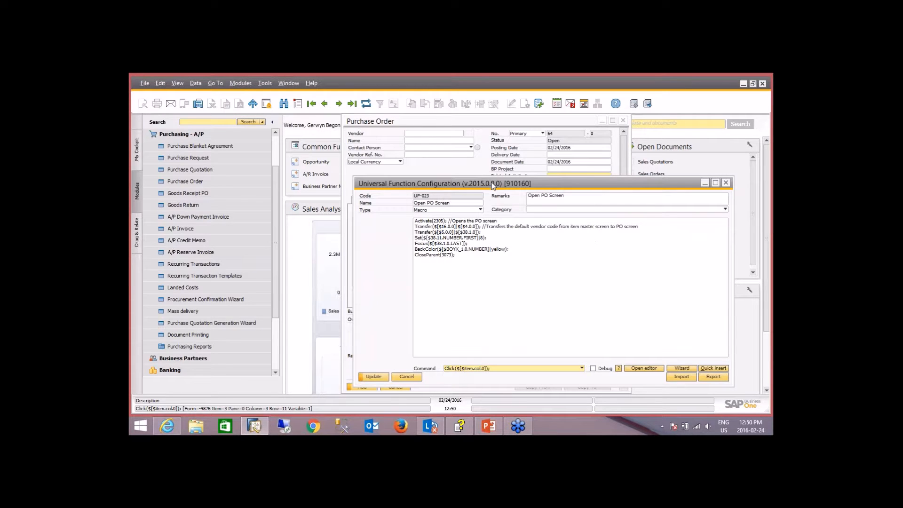
click(467, 259)
click(714, 368)
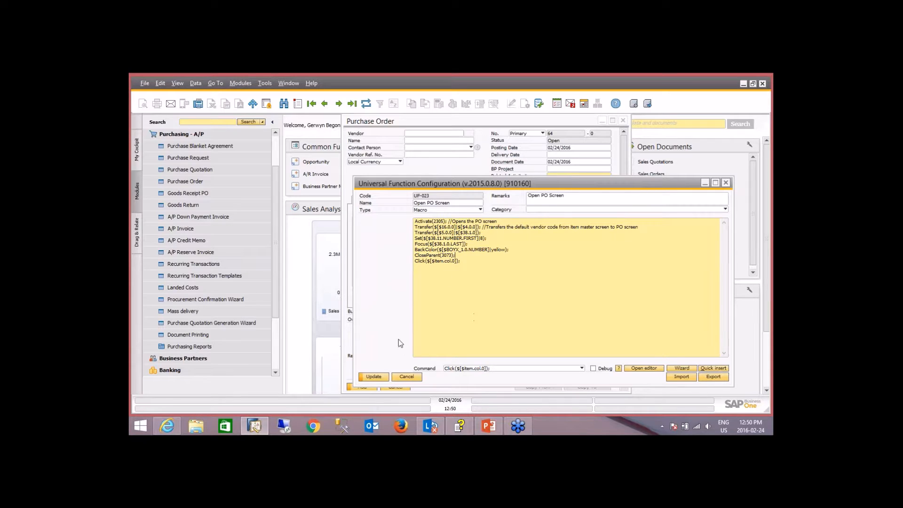
Copy the item syntax $[$1.0.0] of the Add button on the blank Purchase Order form.
click(368, 172)
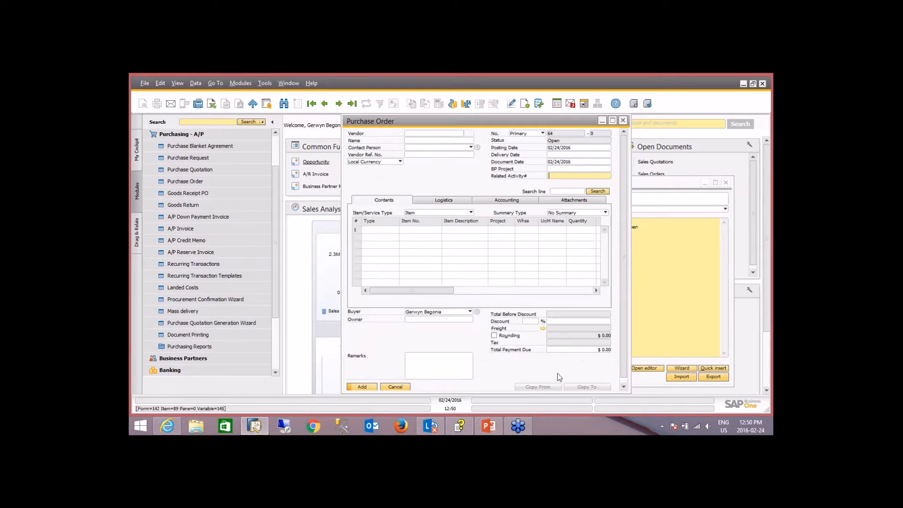
right_click(363, 390)
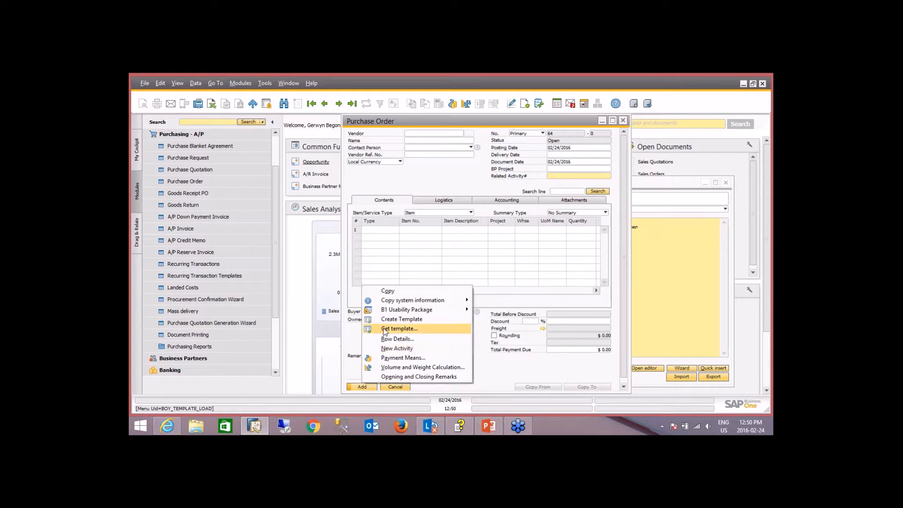
mouse_move(398, 302)
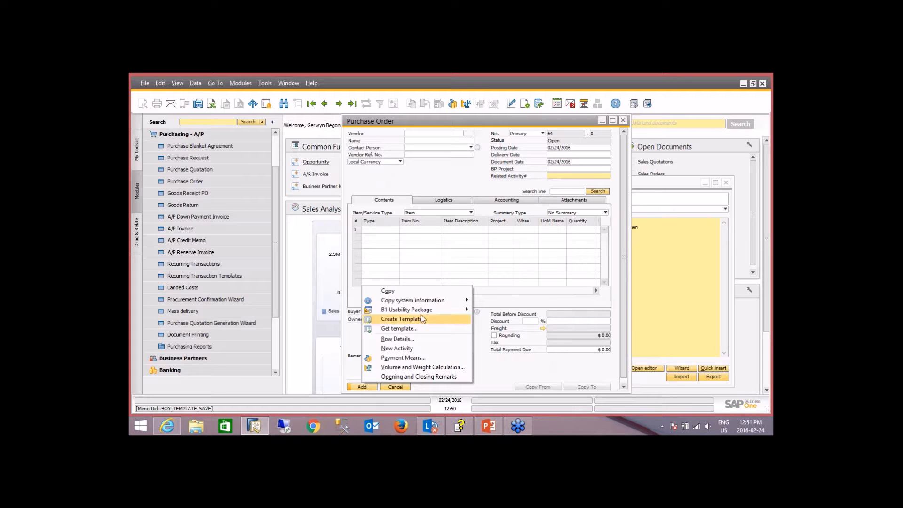
mouse_move(439, 302)
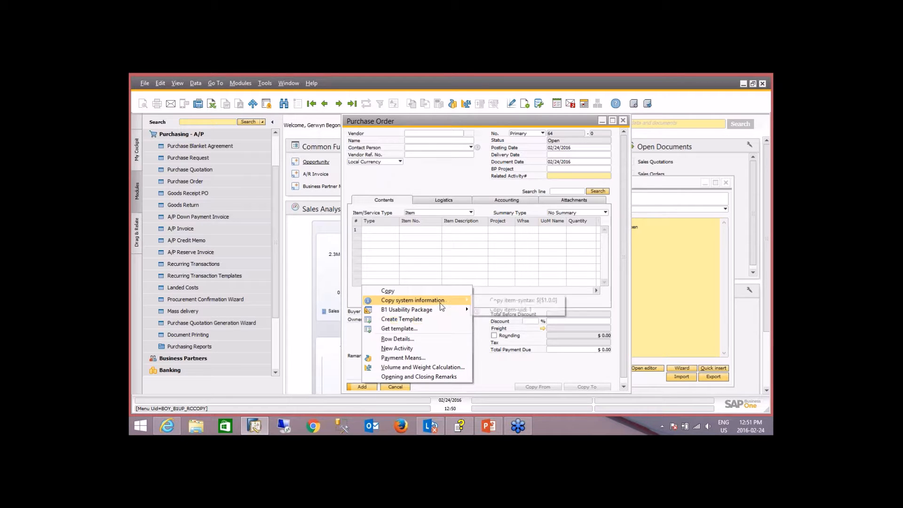
click(526, 300)
Replace the Click command's item placeholder with the copied syntax $[$1.0.0] and update the macro.
click(456, 262)
key(BackSpace)
key(BackSpace)
key(BackSpace)
key(BackSpace)
key(BackSpace)
key(BackSpace)
key(BackSpace)
key(BackSpace)
key(BackSpace)
key(BackSpace)
key(BackSpace)
key(BackSpace)
key(BackSpace)
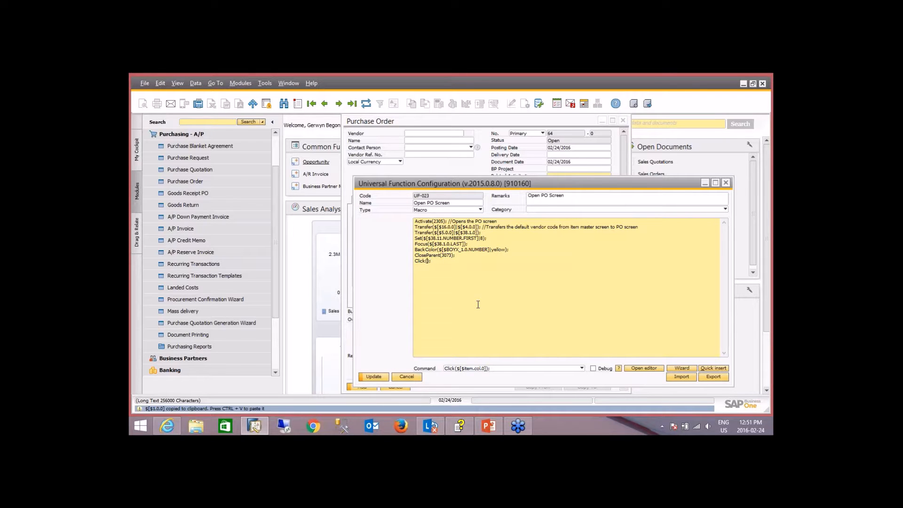
key(ctrl+v)
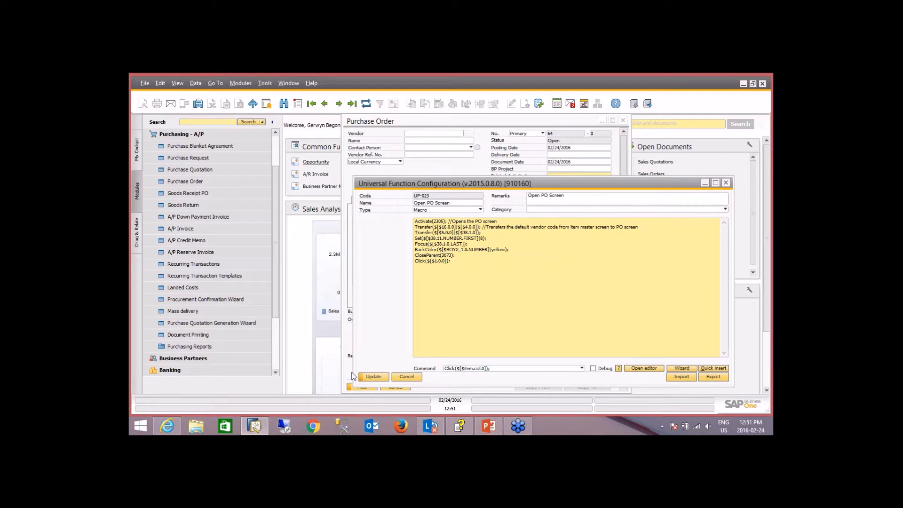
click(371, 378)
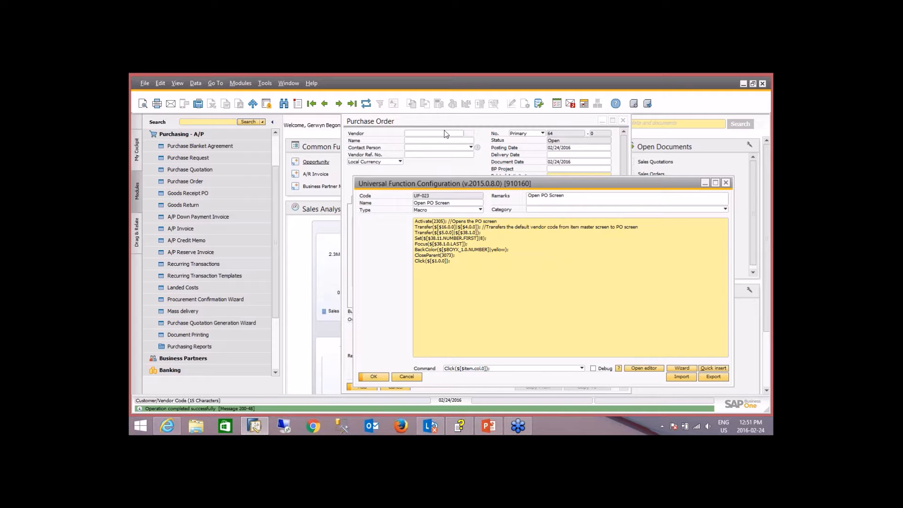
Close the blank purchase order, restore the Item Master Data form and run its Purchase Order function for item 01-1000-A9.
click(530, 123)
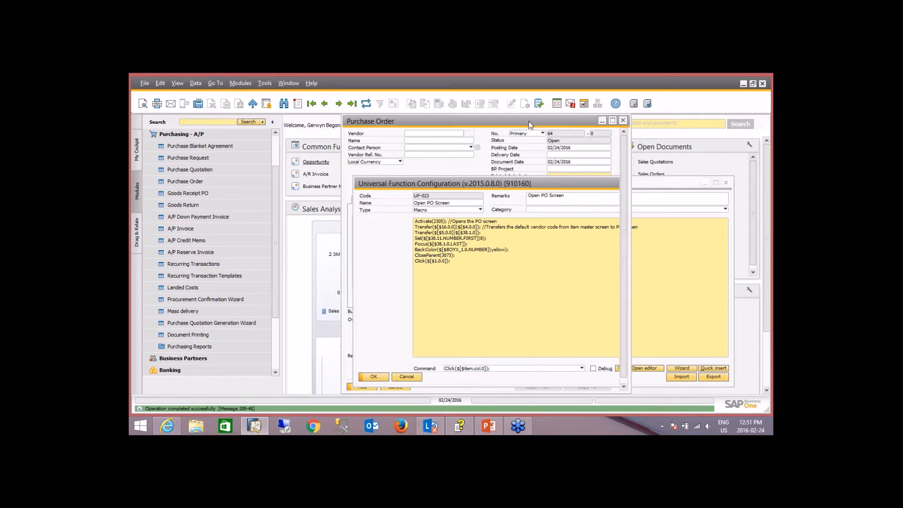
click(623, 120)
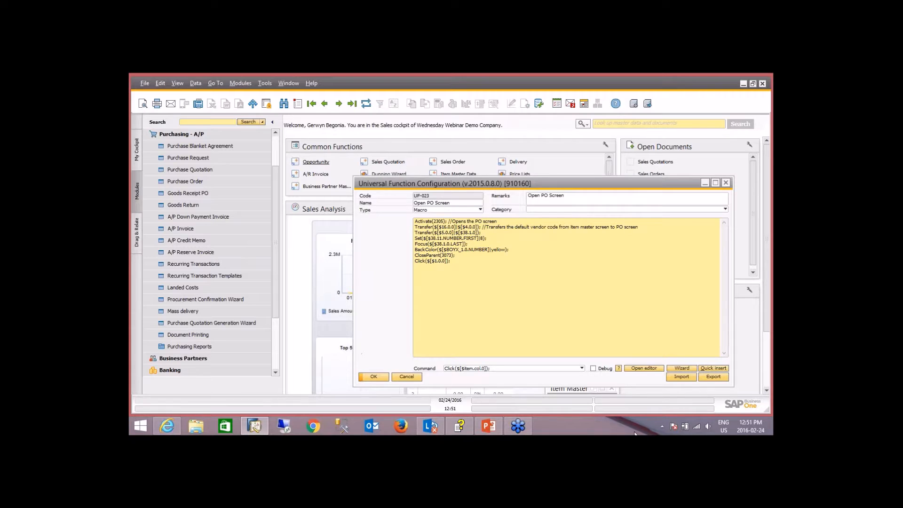
click(602, 390)
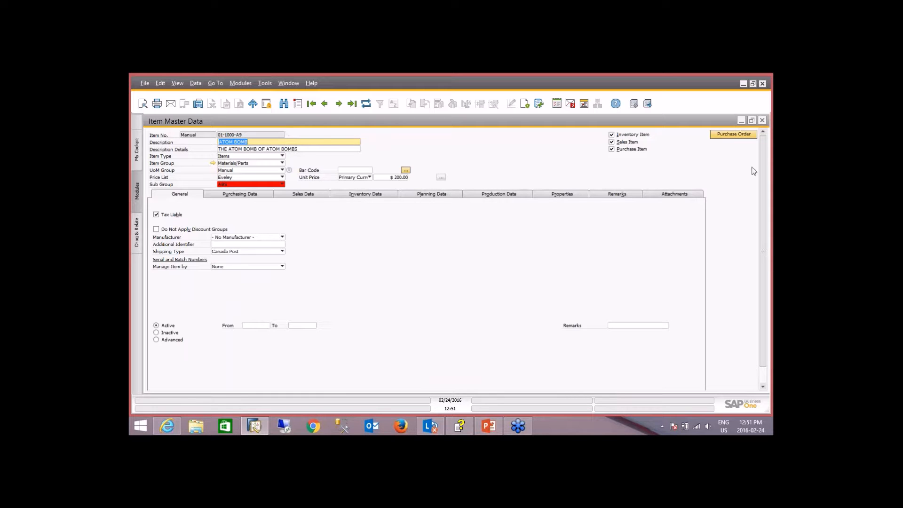
click(724, 134)
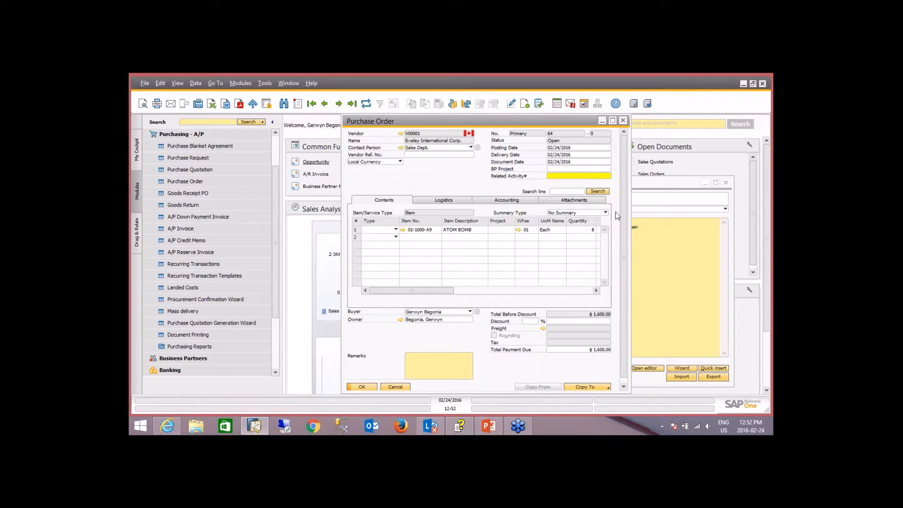
Append the command Prompt(Question|UF1) to the end of the Open PO Screen macro.
click(673, 251)
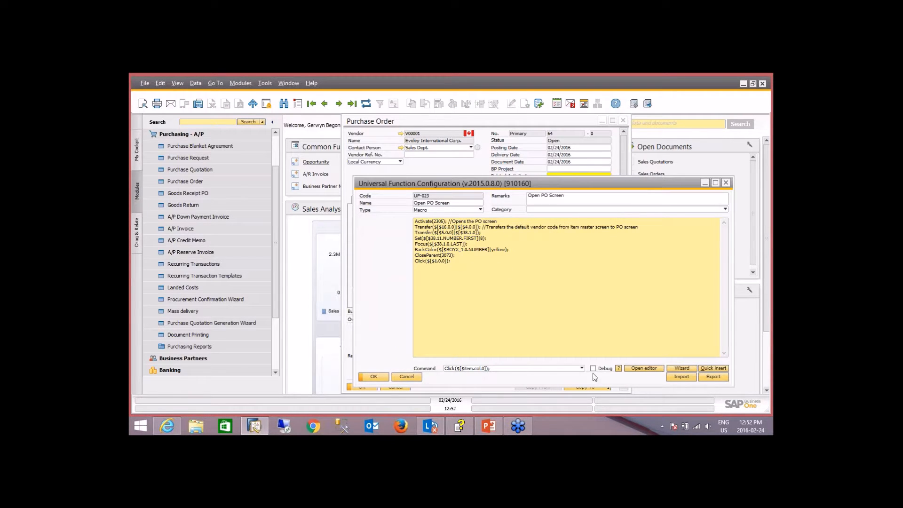
click(579, 367)
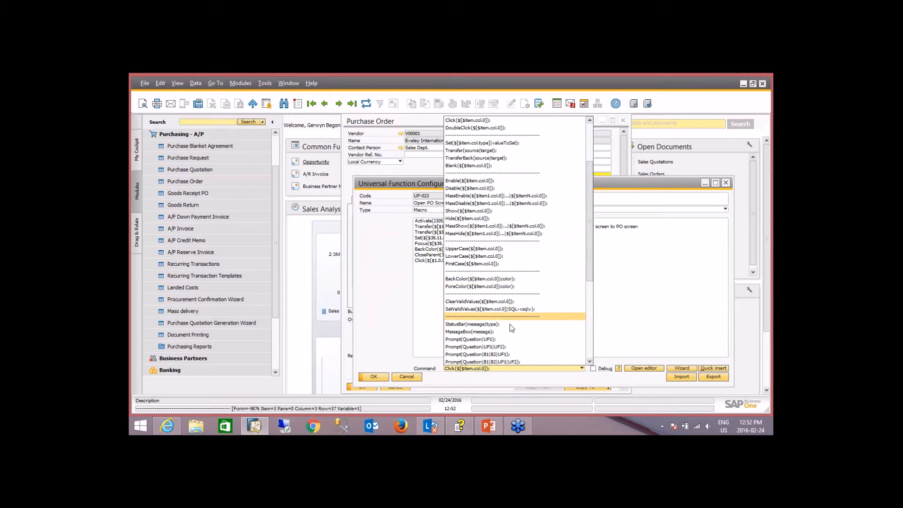
click(489, 339)
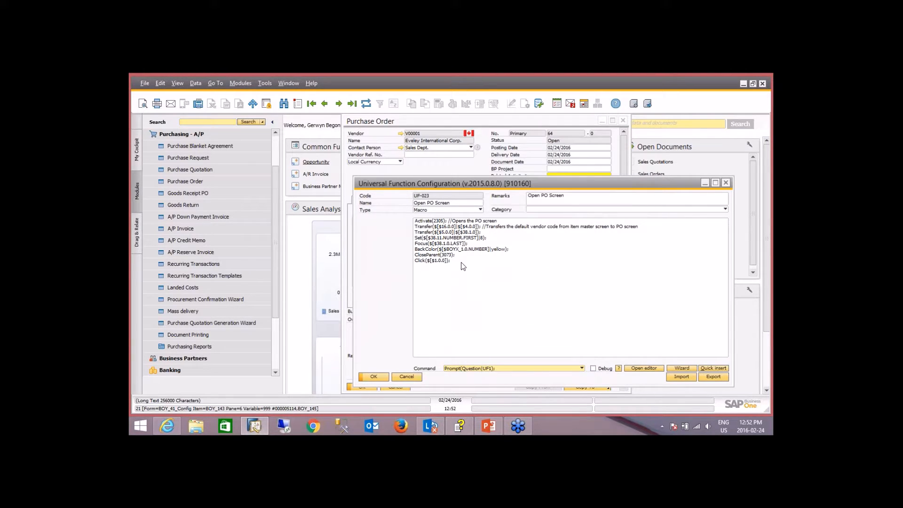
double_click(461, 266)
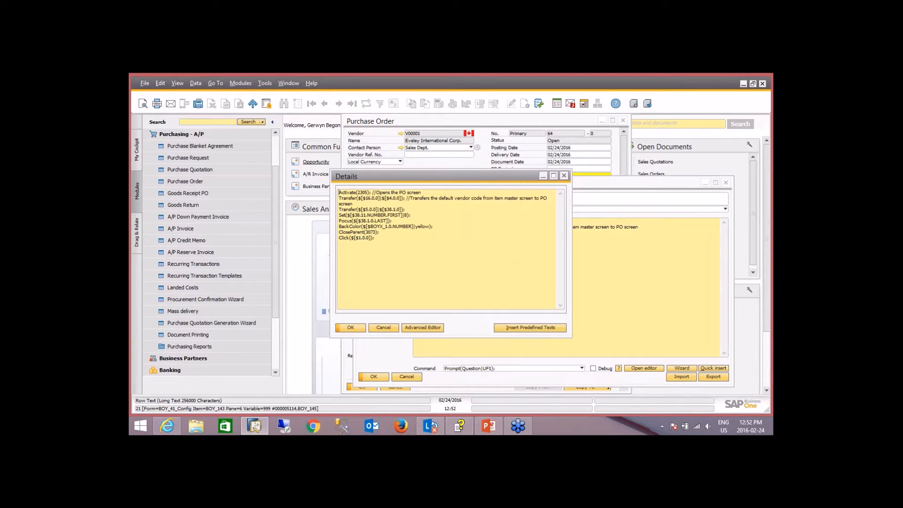
click(380, 328)
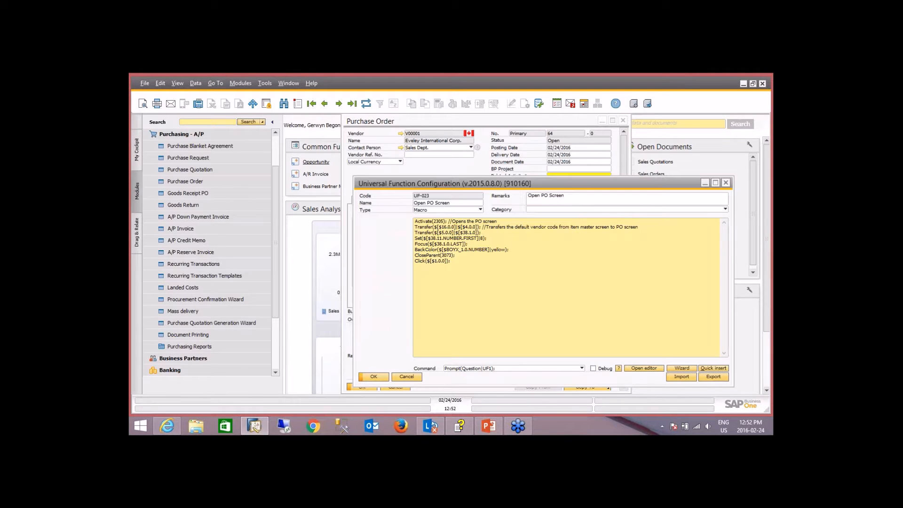
click(713, 368)
Replace the Prompt command's question placeholder with "Do you want to create an Activity?" and update the macro.
click(452, 267)
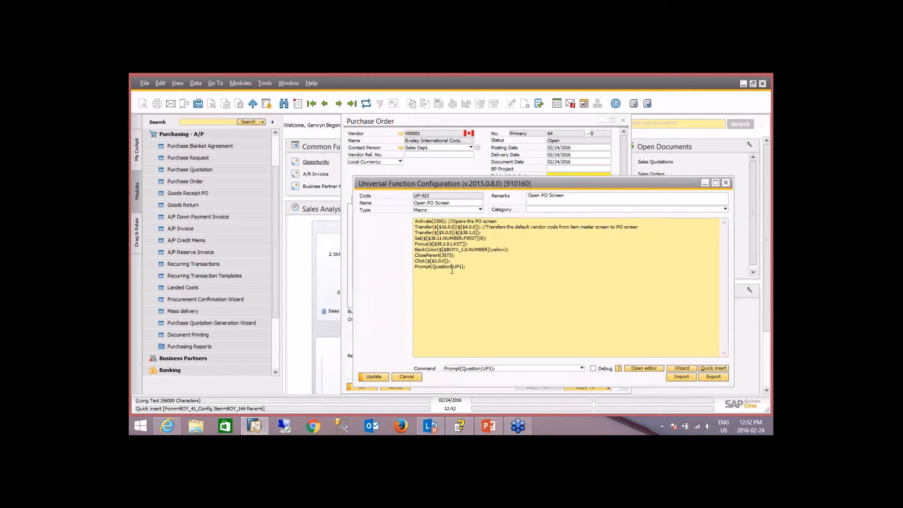
key(BackSpace)
key(BackSpace)
key(BackSpace)
key(BackSpace)
key(BackSpace)
key(BackSpace)
key(BackSpace)
key(BackSpace)
text(Do you want to create an Activity?)
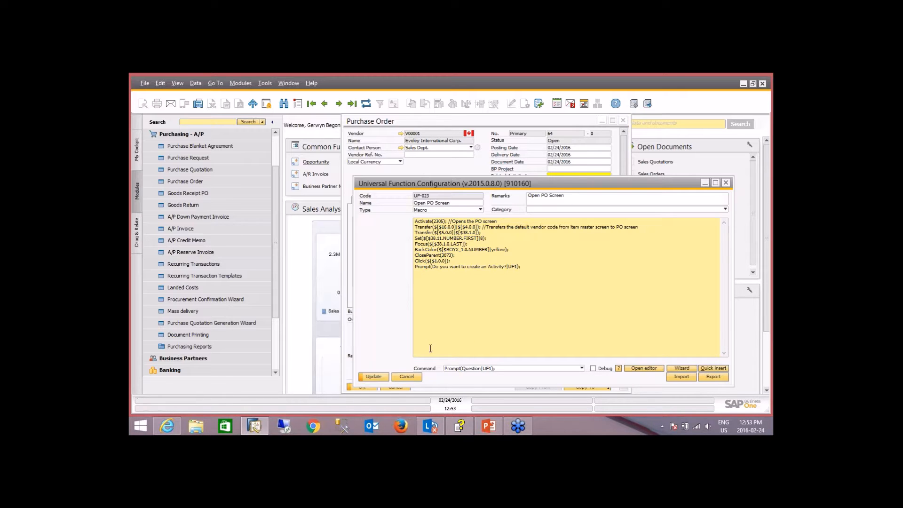
click(372, 375)
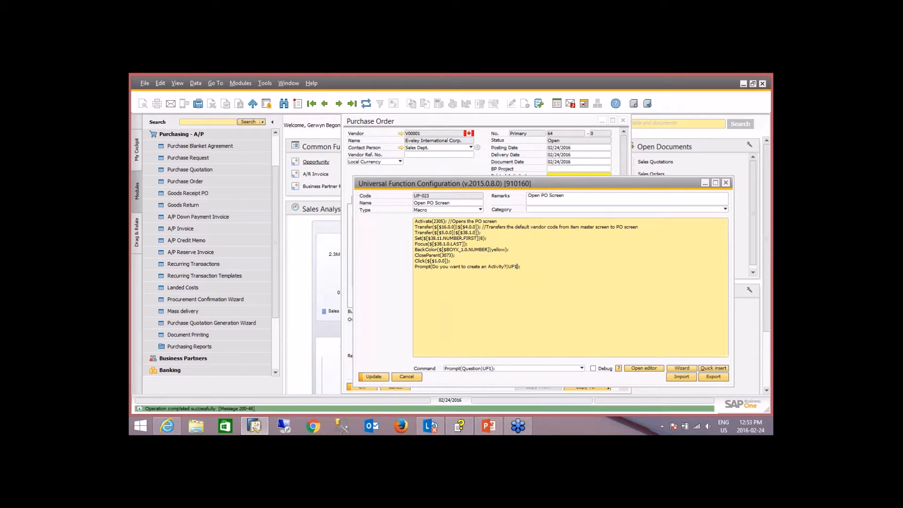
Close the generated purchase order and open Item Master Data from the Inventory module.
click(623, 121)
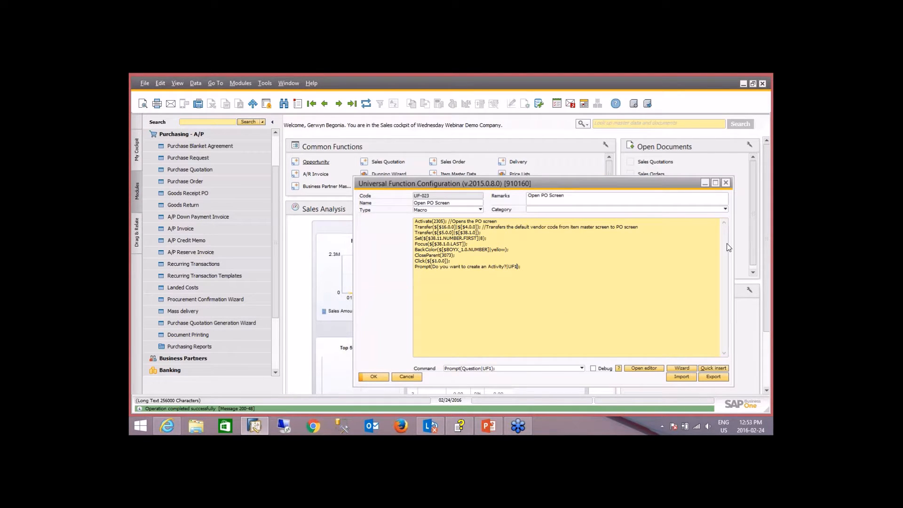
click(202, 134)
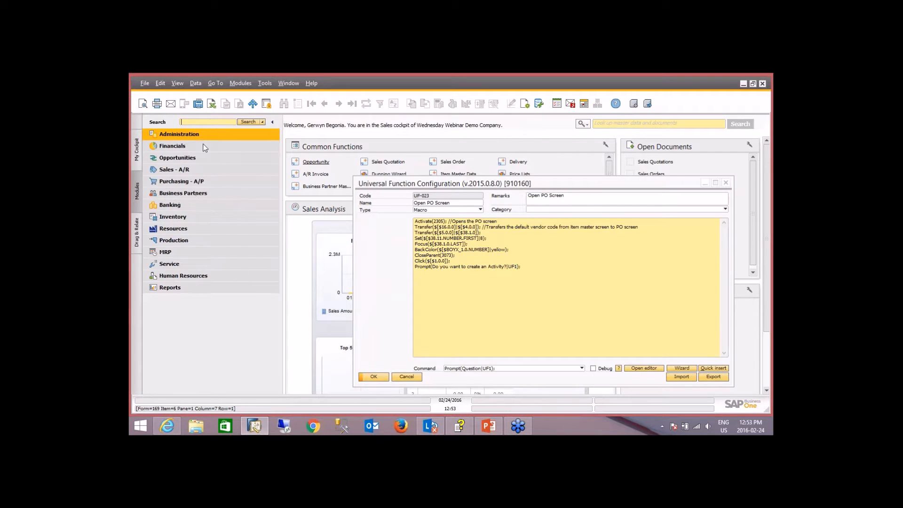
click(216, 220)
click(210, 206)
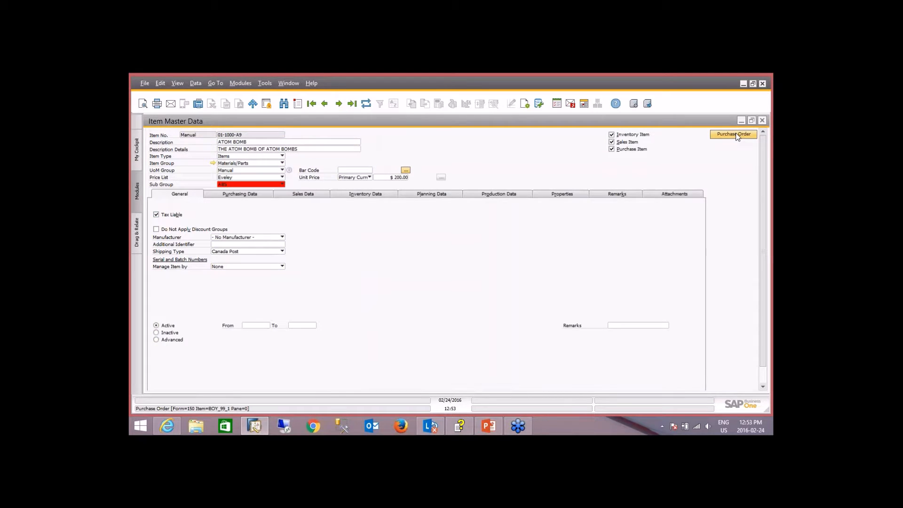
Test the Purchase Order function on item 01-1000-A9, answer Yes to creating an activity and dismiss the resulting message.
click(736, 133)
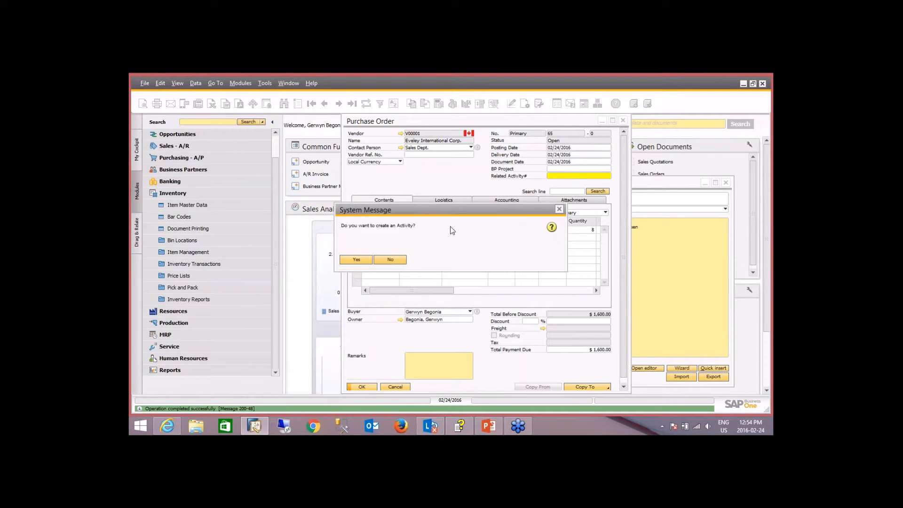
drag(420, 210, 448, 244)
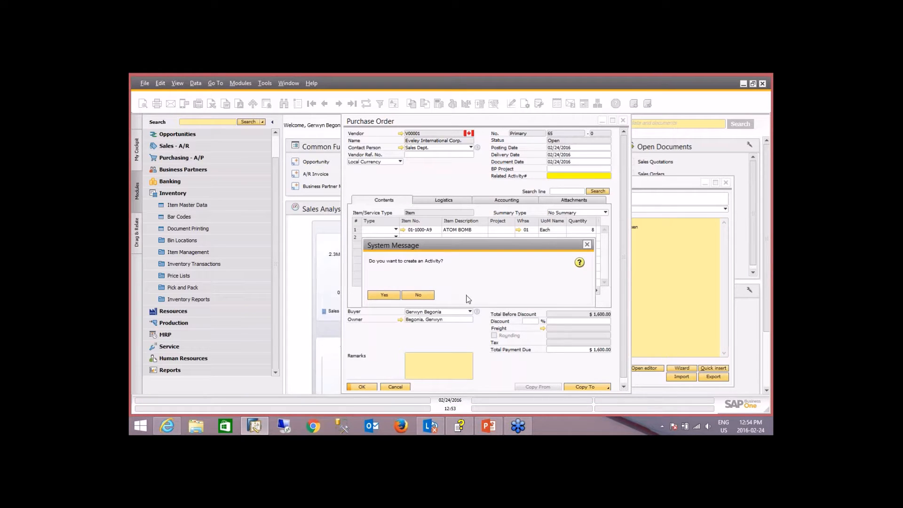
click(385, 295)
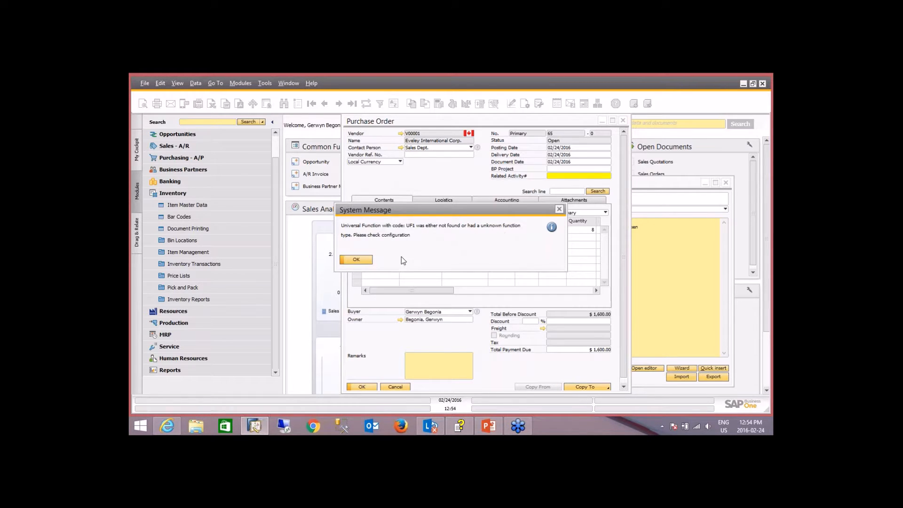
click(356, 260)
Start a new universal function record and name it "Creates an Activity".
click(674, 278)
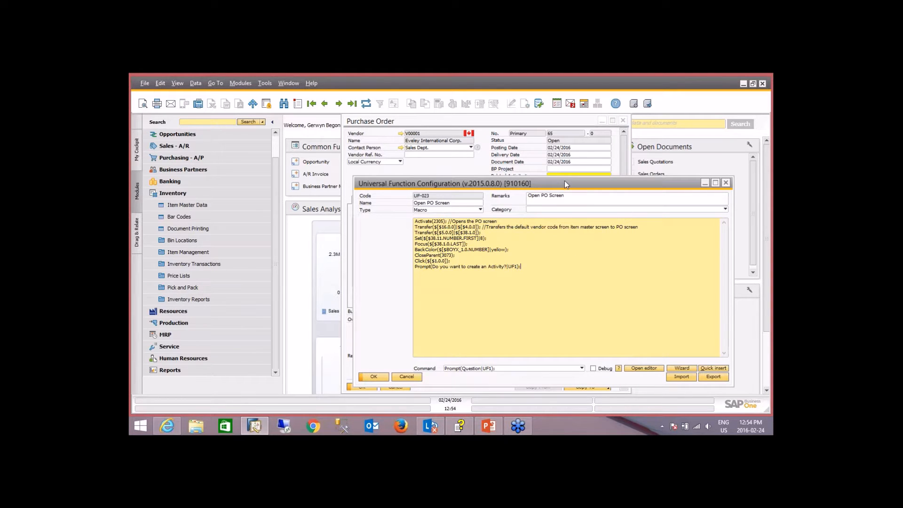
click(298, 108)
click(437, 203)
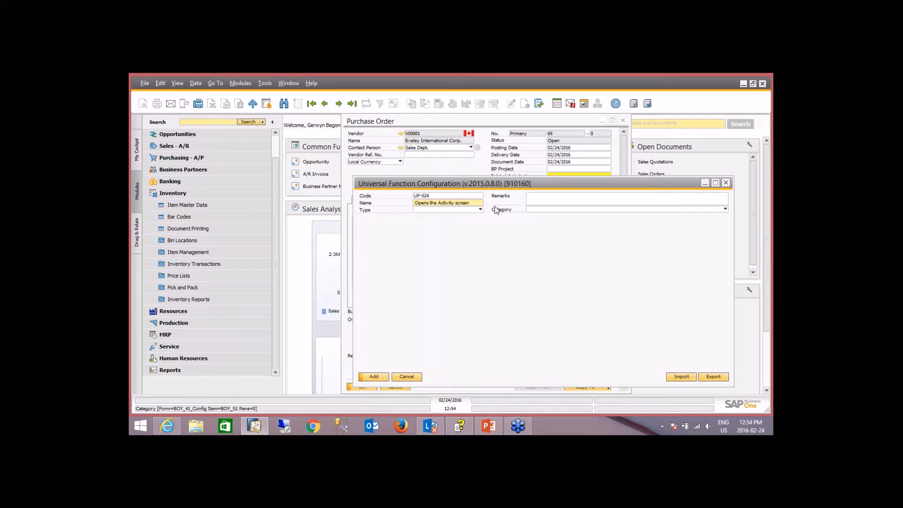
drag(468, 203, 403, 203)
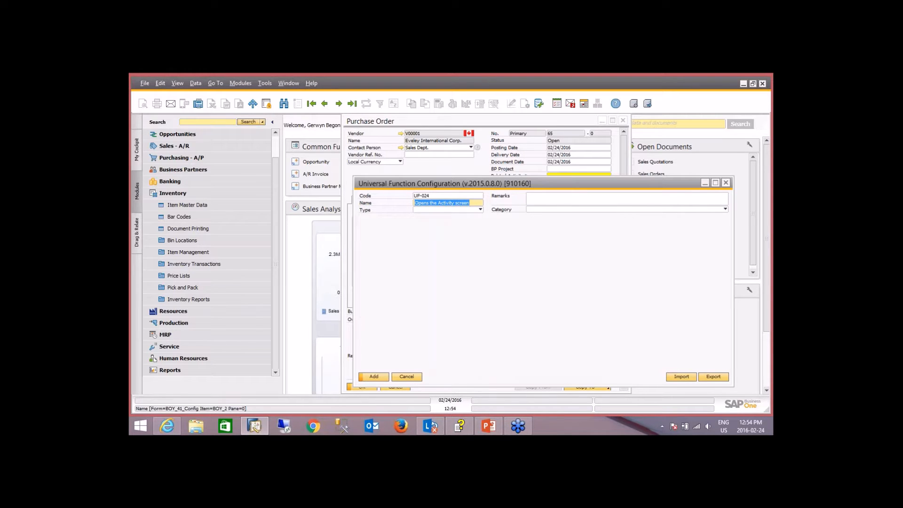
key(Tab)
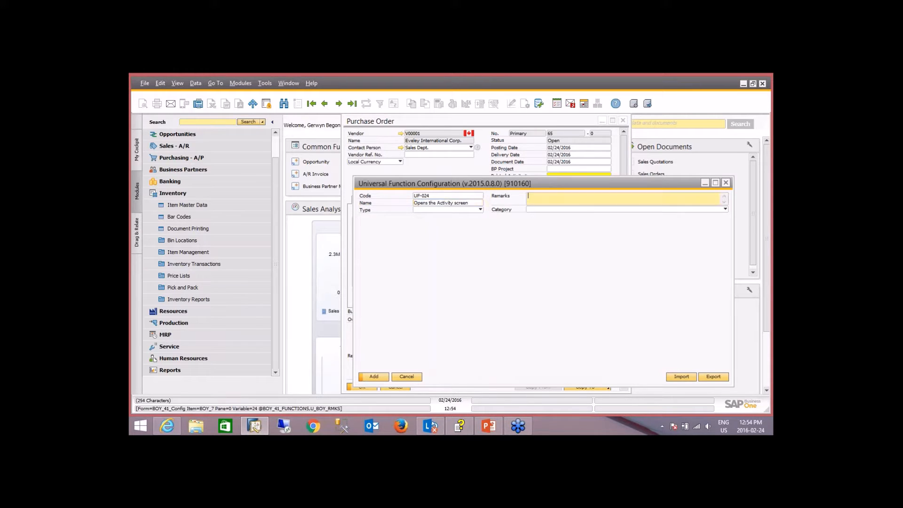
key(shift+Tab)
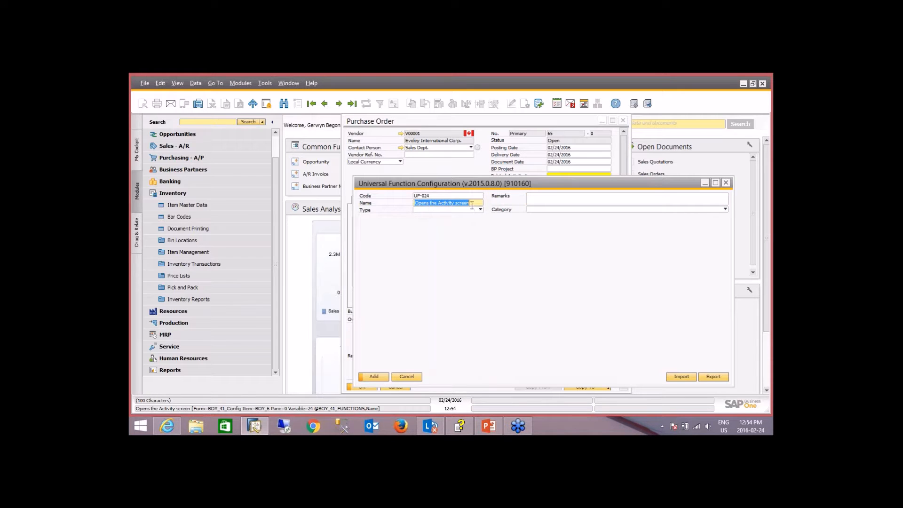
text(Creates an Activity)
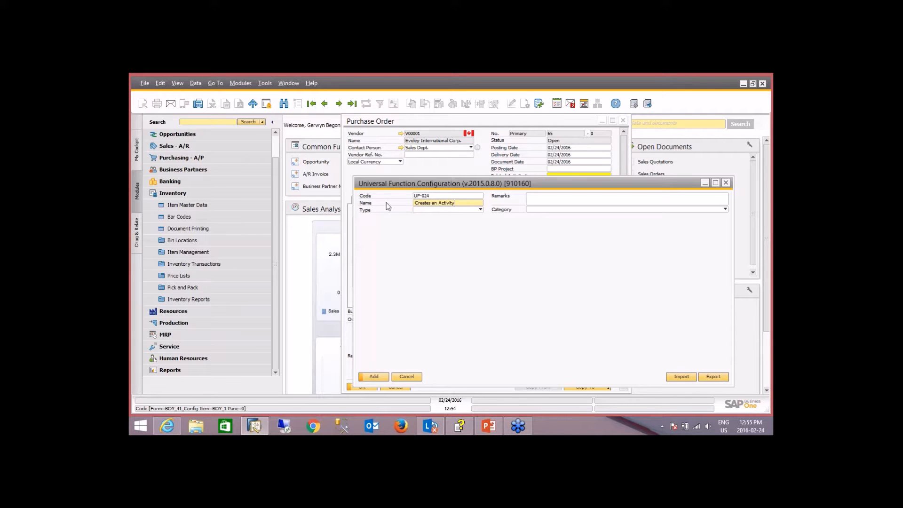
Copy the new function's name into its remarks and set the function type to Macro.
drag(459, 204, 401, 206)
key(ctrl+c)
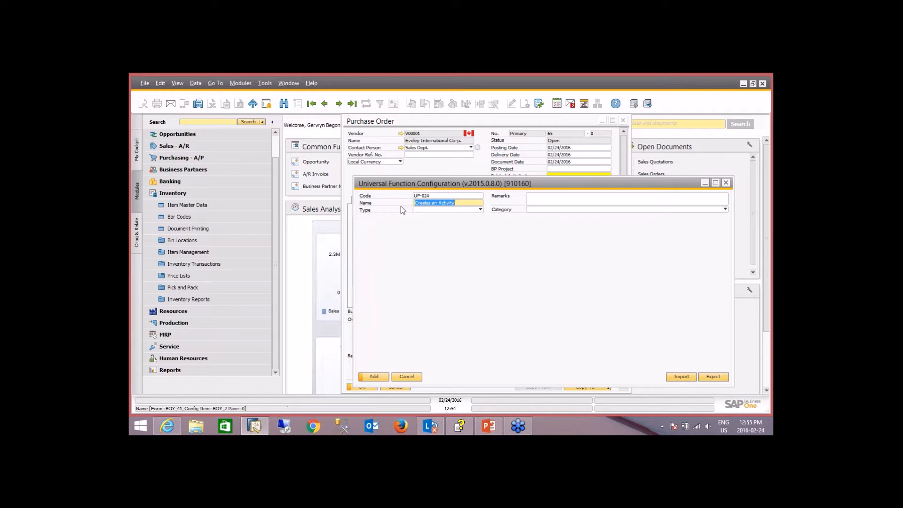
click(532, 197)
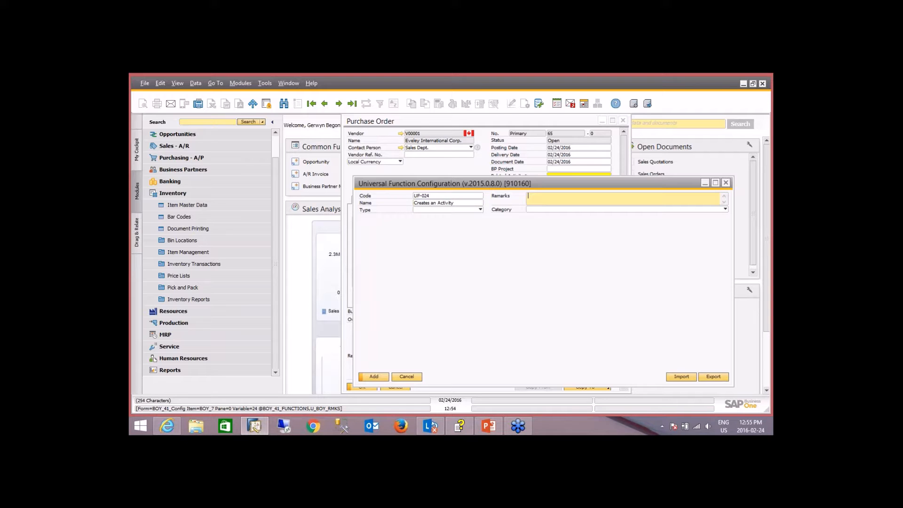
key(ctrl+v)
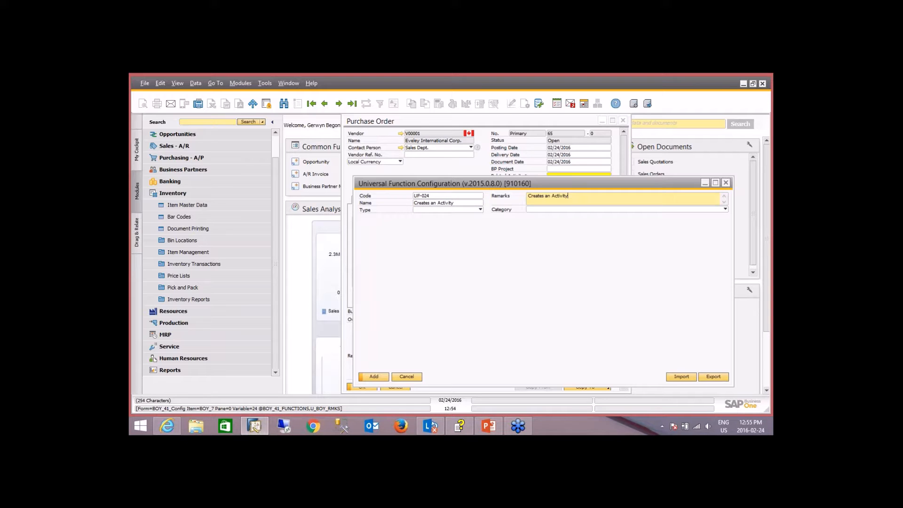
click(470, 210)
click(425, 255)
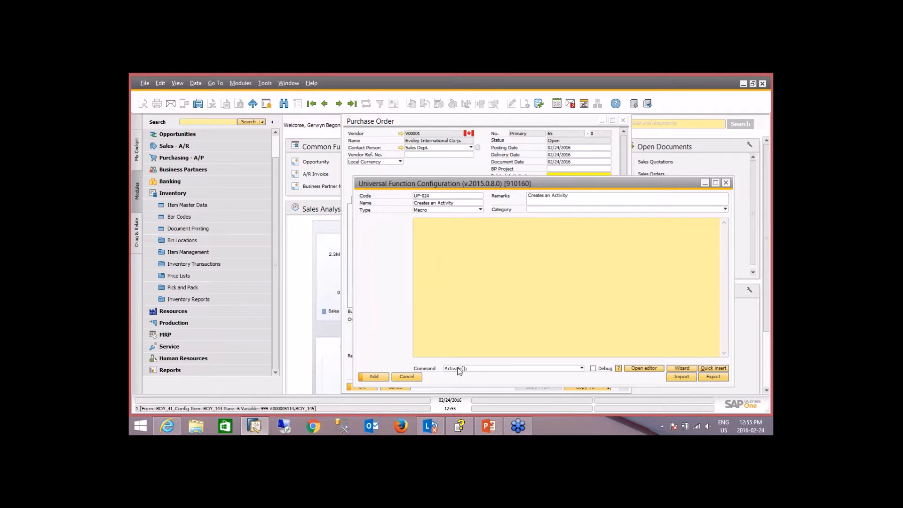
Insert an Activate command into the macro and give it the Activity window's menu ID, 2563.
click(712, 369)
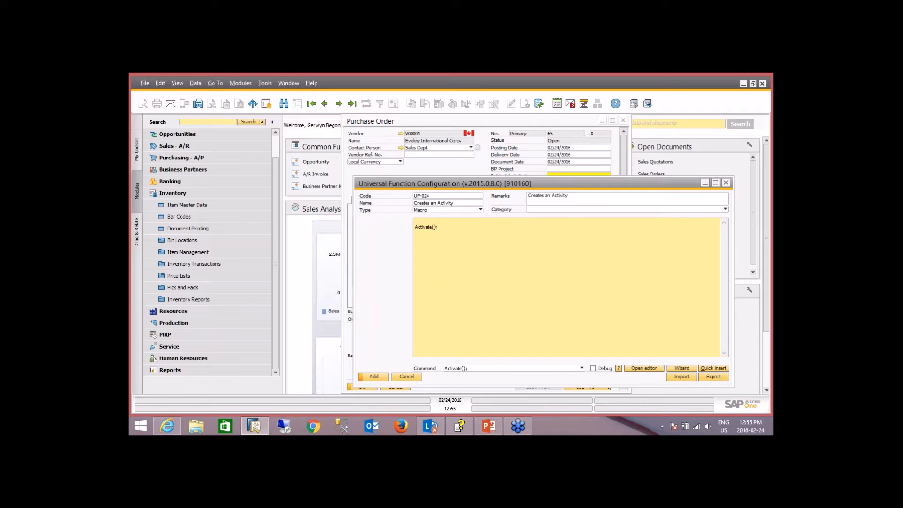
key(Delete)
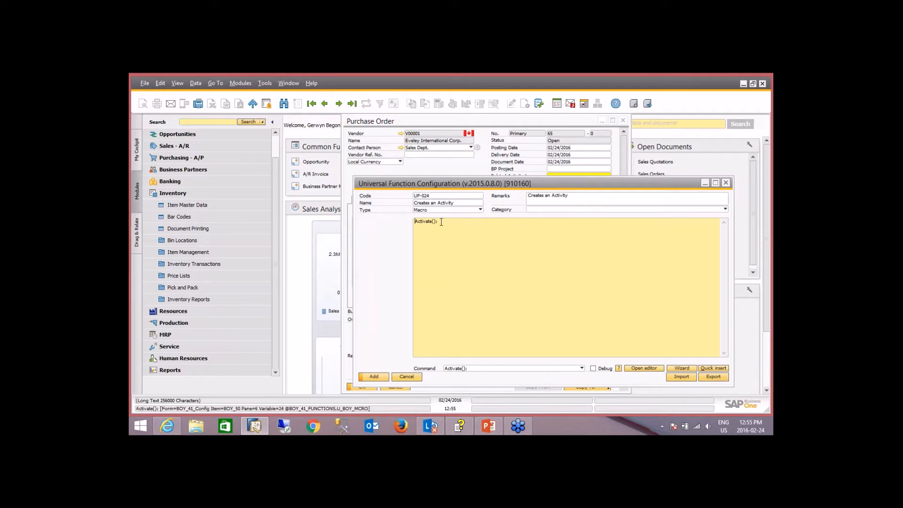
click(217, 198)
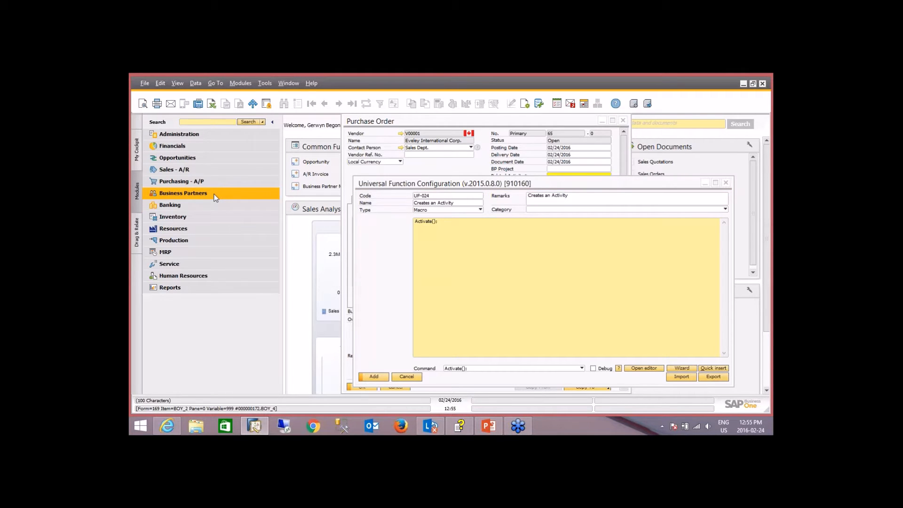
click(241, 85)
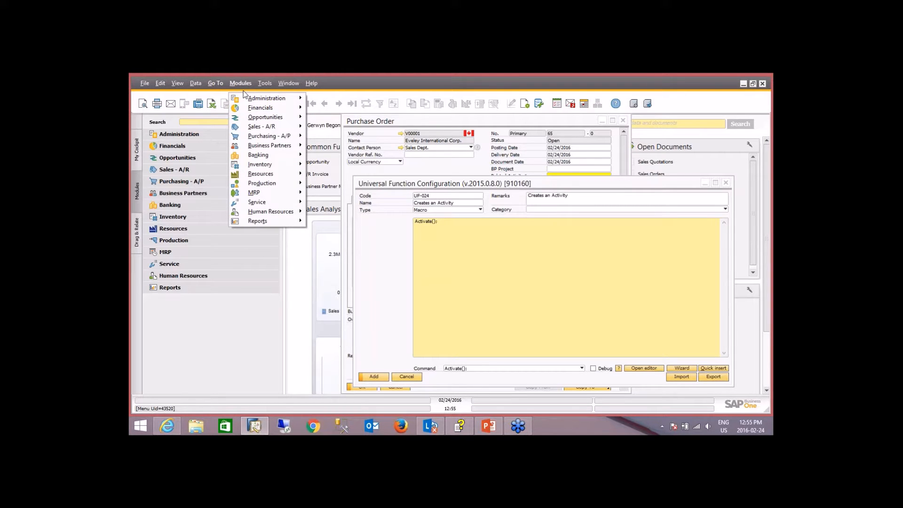
mouse_move(283, 146)
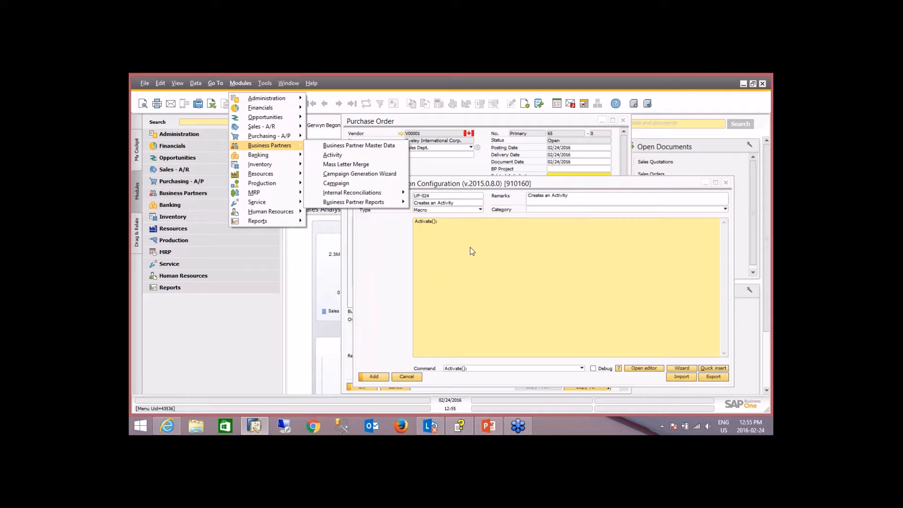
click(433, 222)
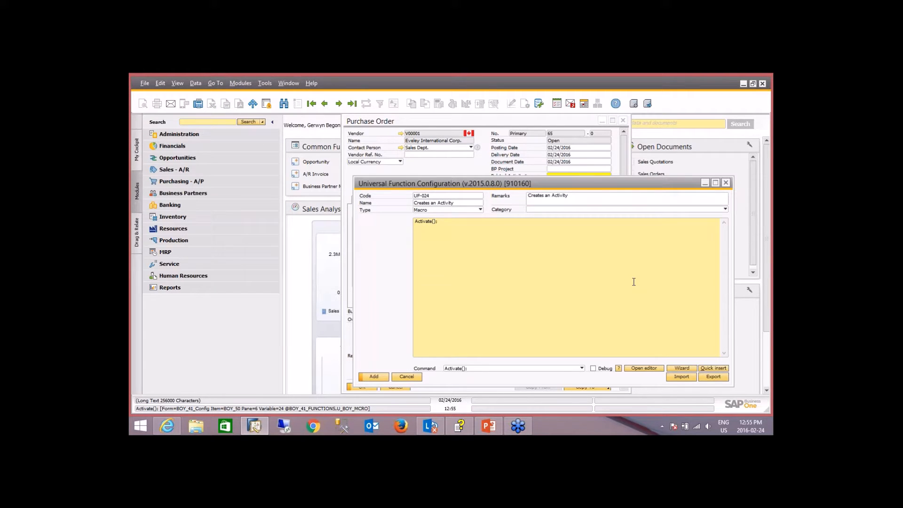
text(2563)
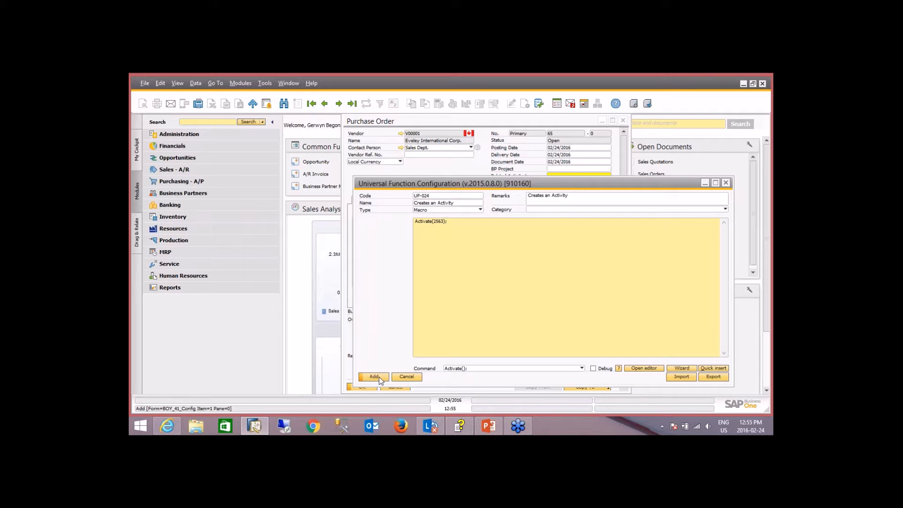
Copy the new function's code and add the "Creates an Activity" function record.
click(428, 199)
right_click(429, 200)
click(459, 213)
click(374, 377)
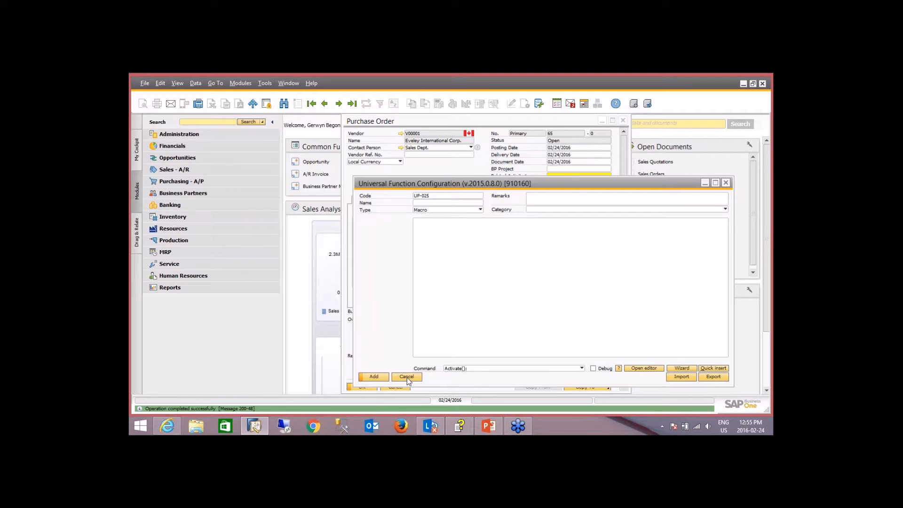
Return to the Open PO Screen function and make its activity prompt call function UF-024, saving the change.
click(325, 104)
click(324, 103)
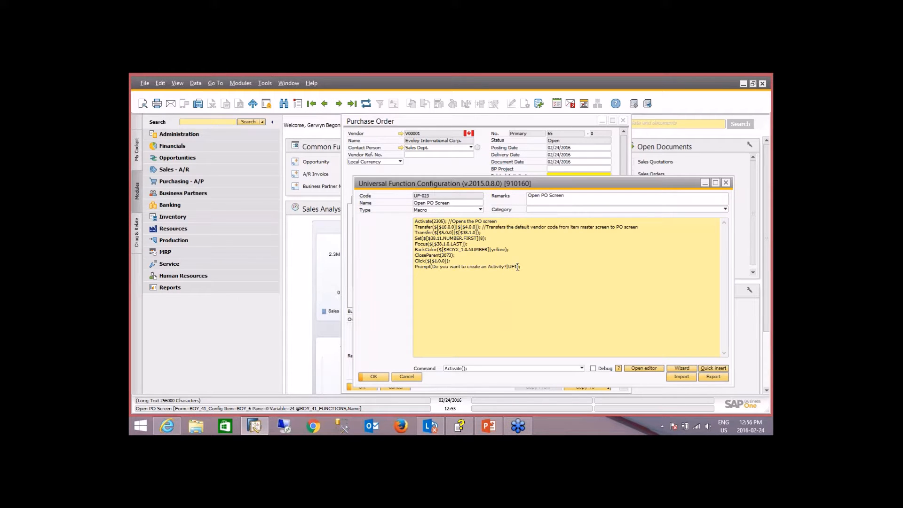
key(BackSpace)
key(BackSpace)
text(UF-024)
click(374, 378)
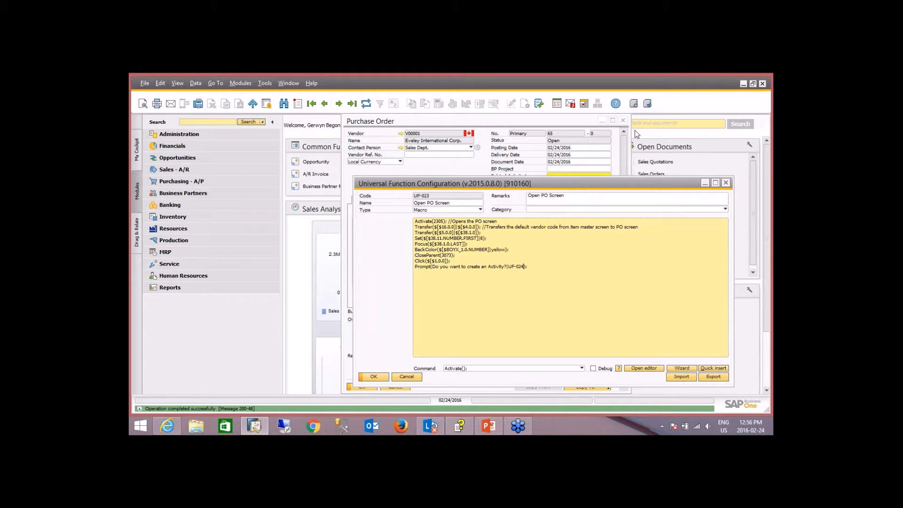
Close the old purchase order and test the Purchase Order function on item 01-1000-A9, answering Yes to creating an activity.
click(624, 120)
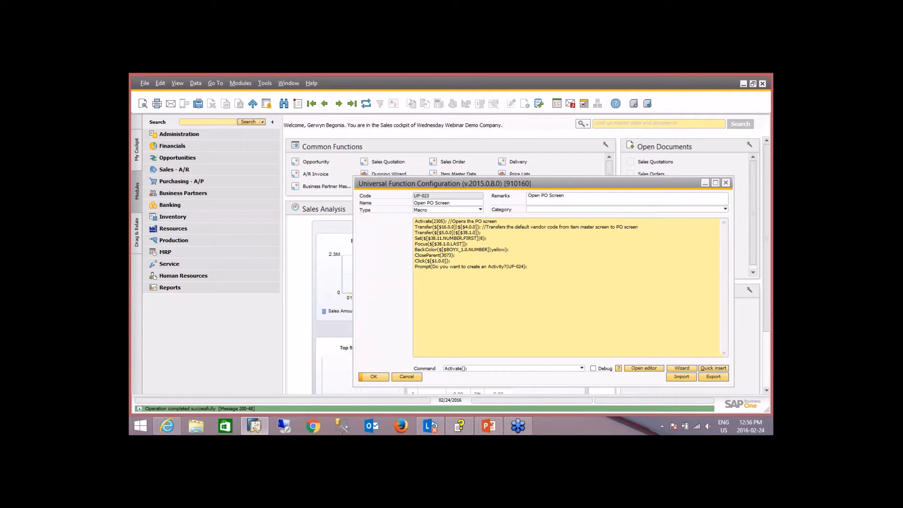
click(211, 218)
click(207, 206)
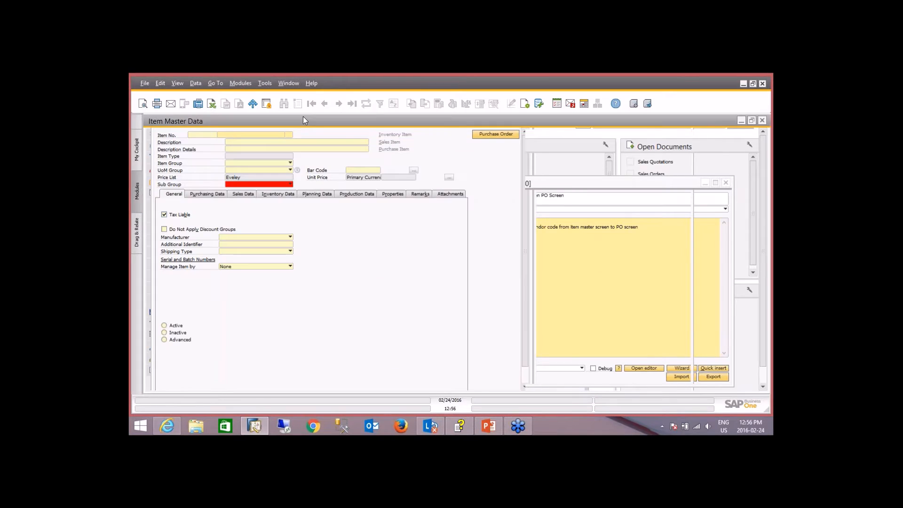
click(339, 104)
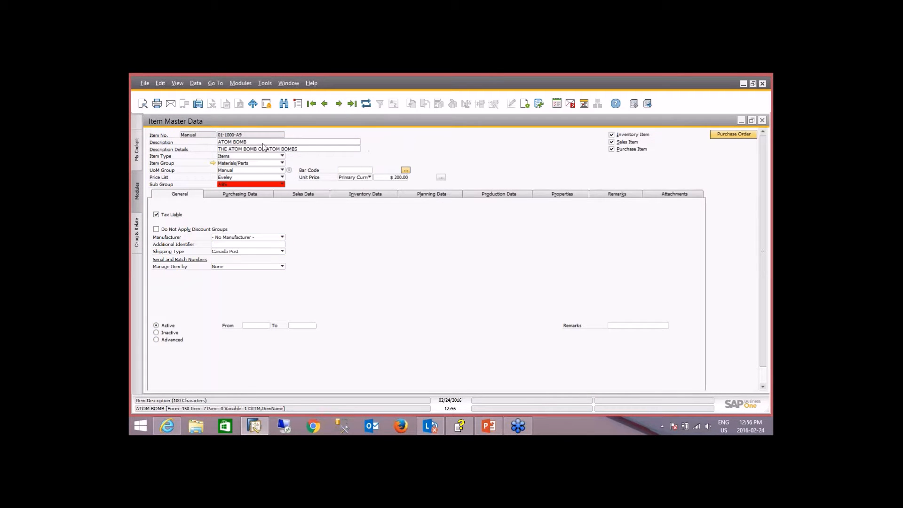
click(726, 135)
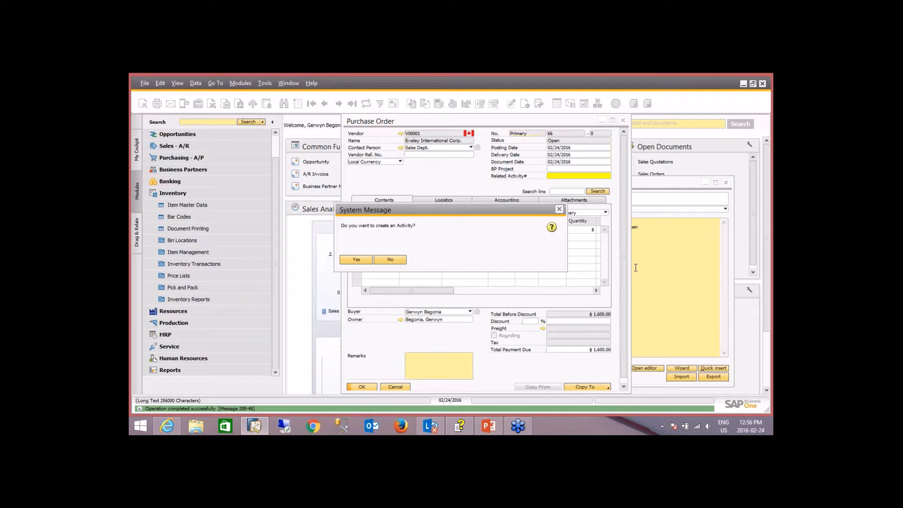
click(361, 260)
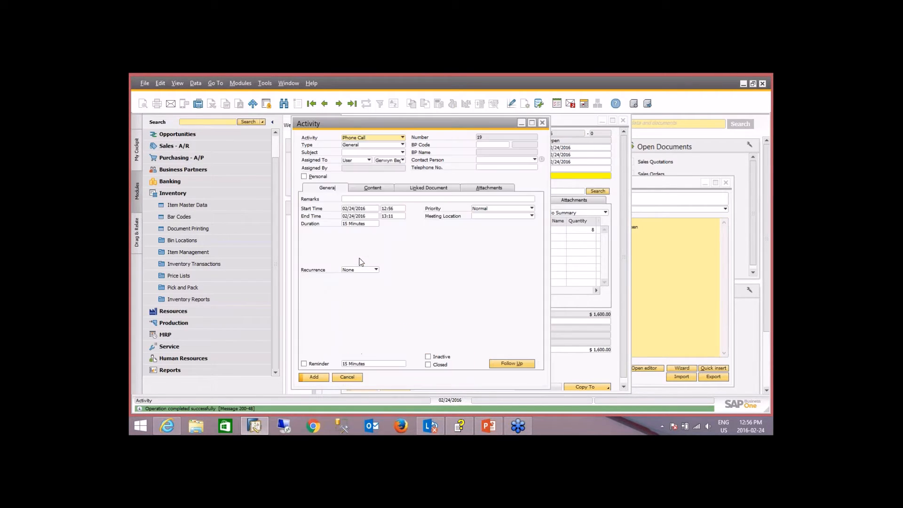
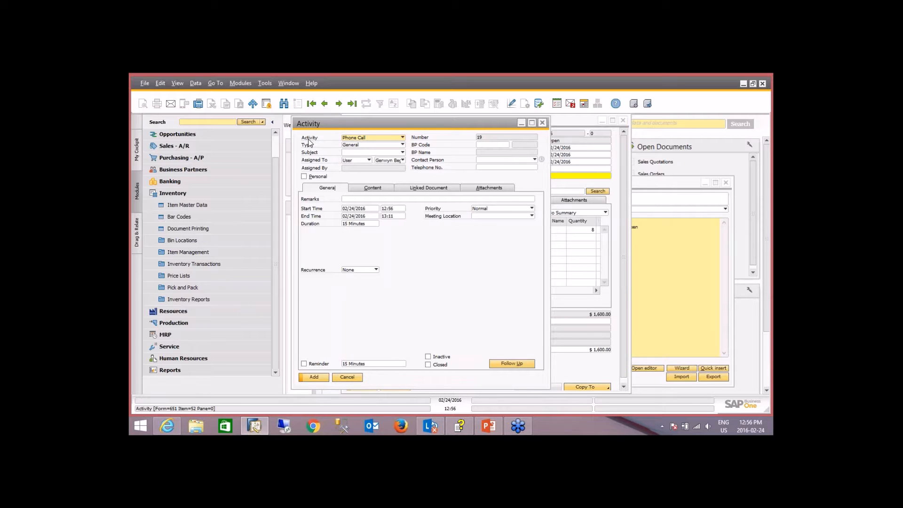
Set the new activity to Task, its type to Purchasing and its subject to Create PO.
click(360, 138)
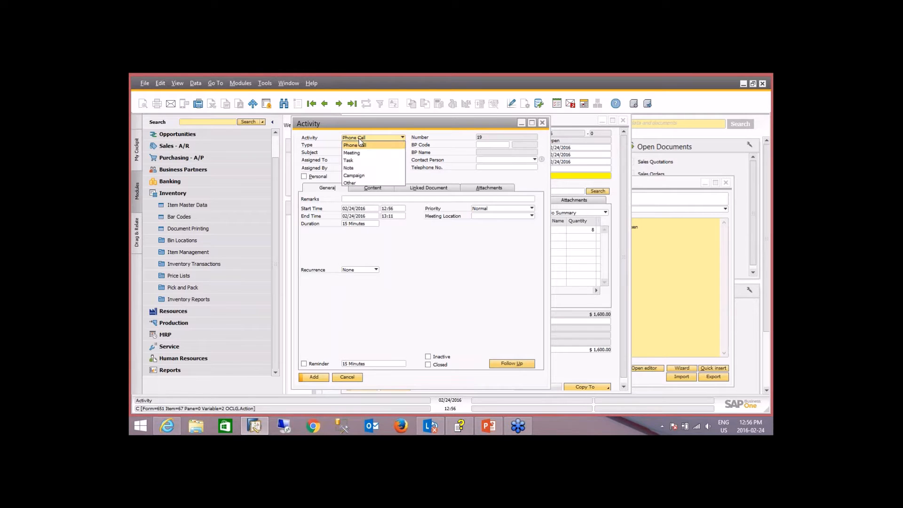
click(364, 160)
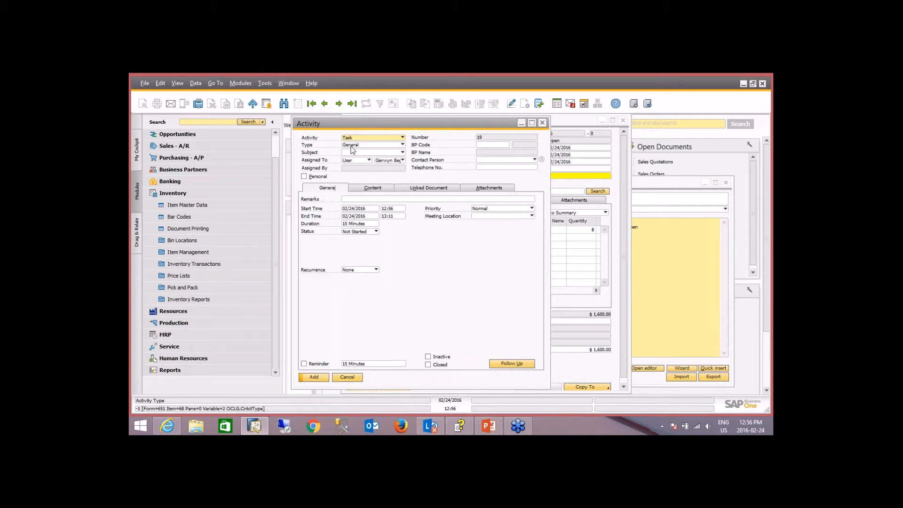
click(352, 146)
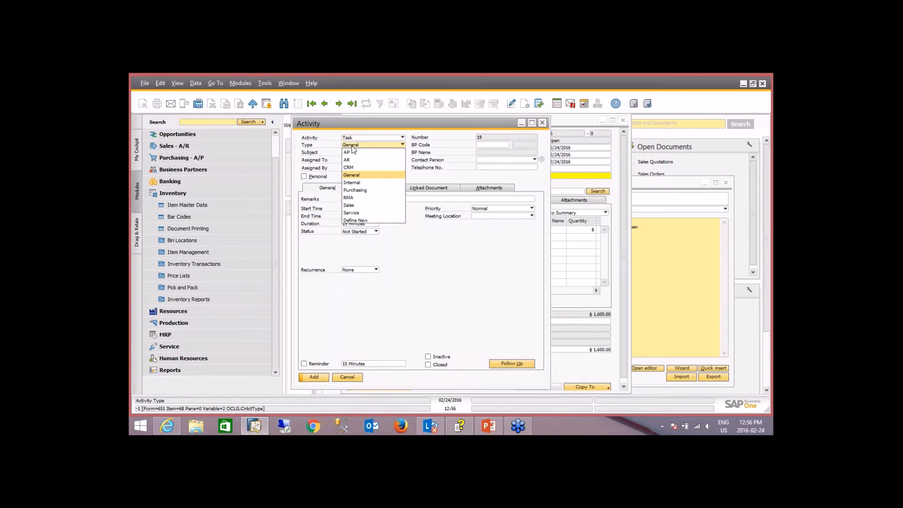
click(364, 191)
click(350, 154)
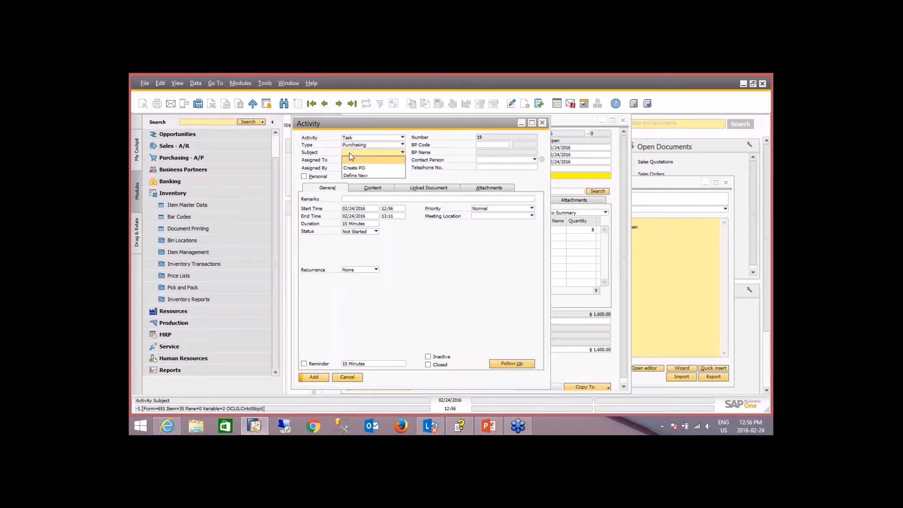
click(354, 168)
Compare the activity's BP Code and linked document fields with the purchase order's vendor and Related Activity# fields.
click(506, 147)
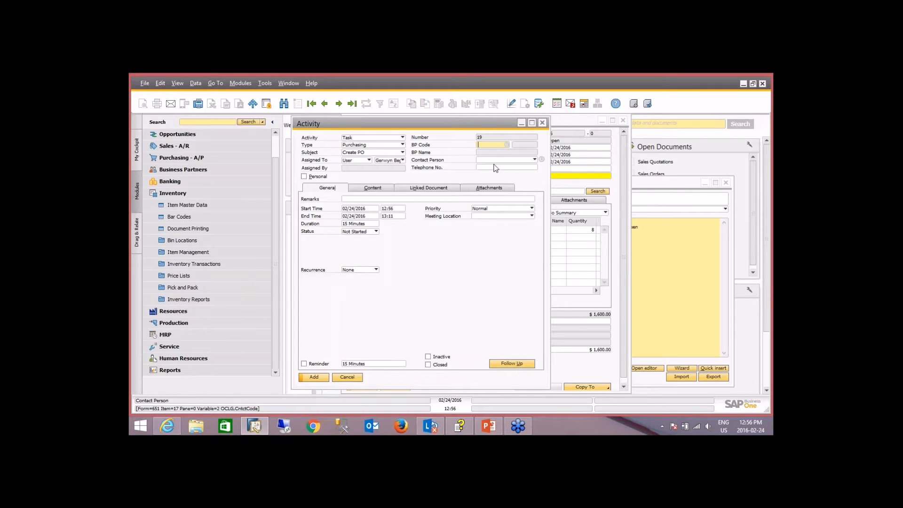
click(569, 123)
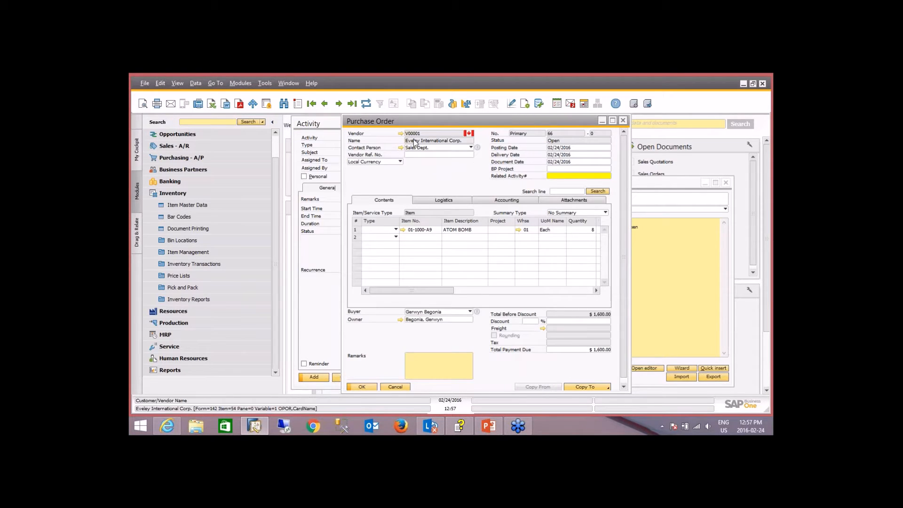
click(331, 126)
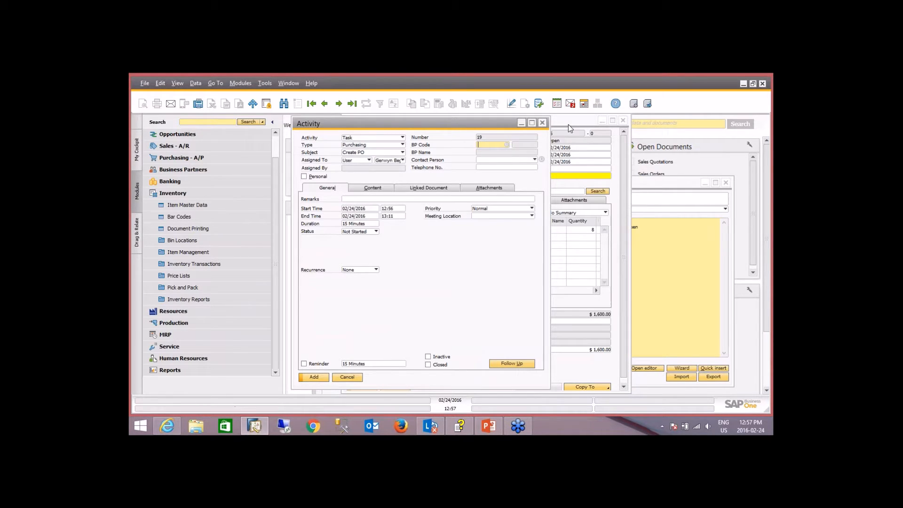
click(417, 188)
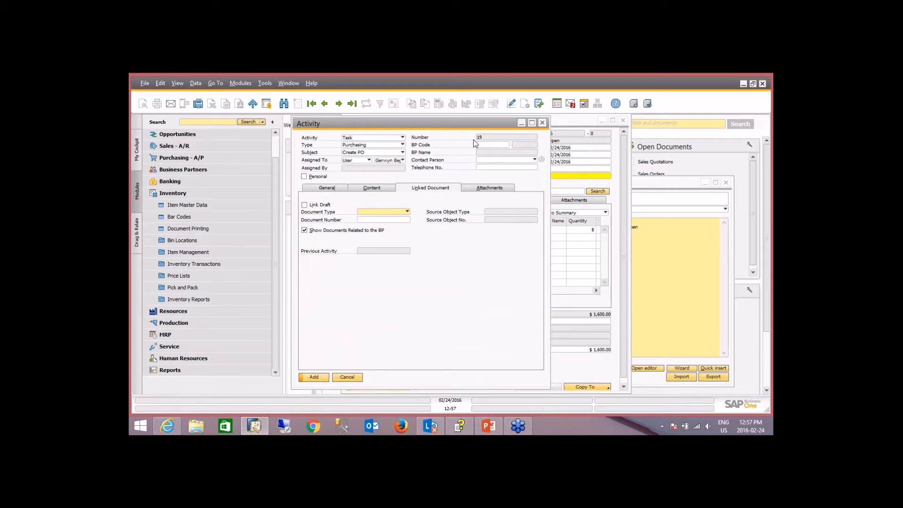
click(564, 176)
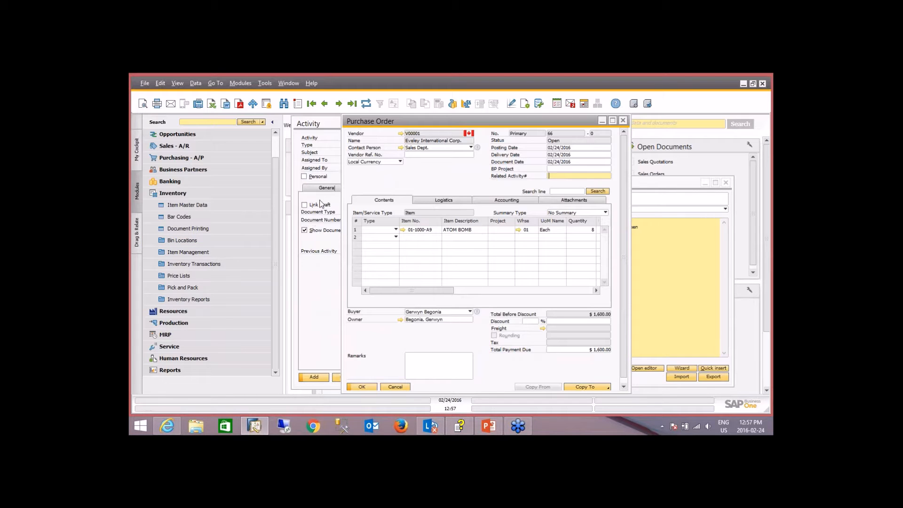
click(333, 135)
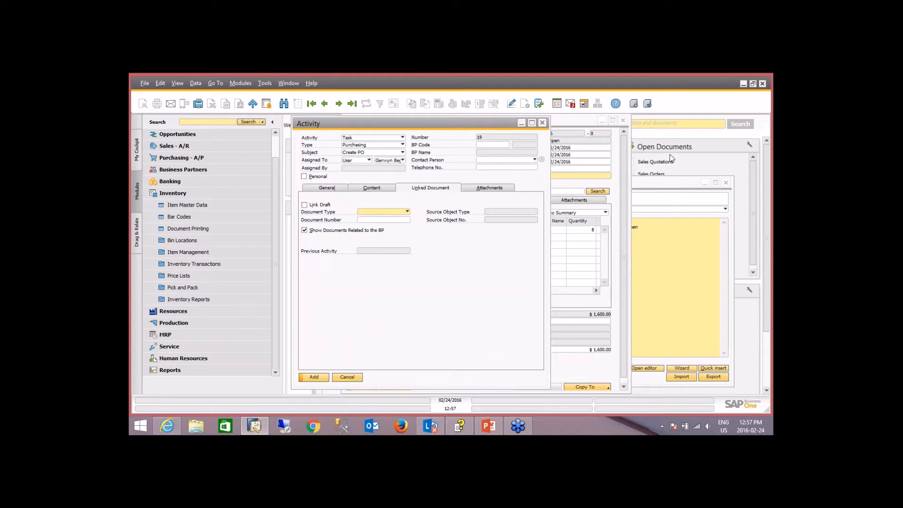
Reopen the "Creates an Activity" function and insert a Set command template below its Activate line.
click(668, 182)
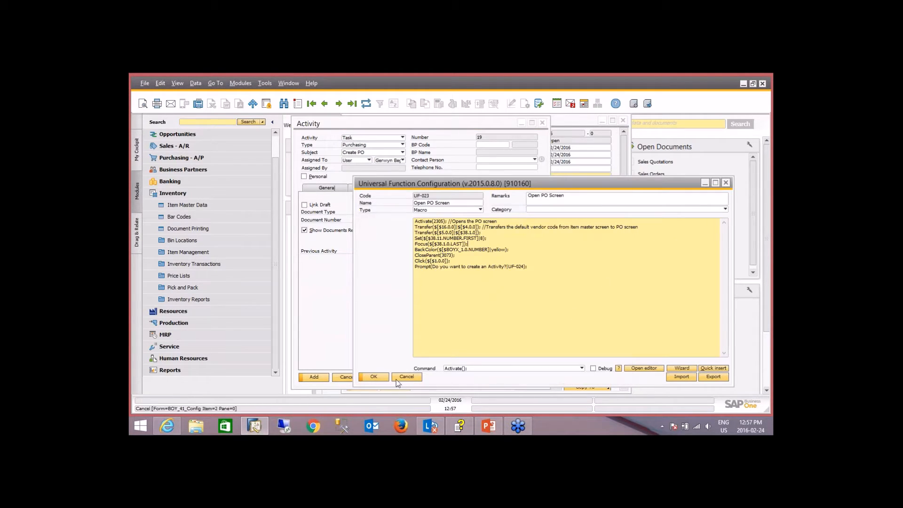
click(339, 105)
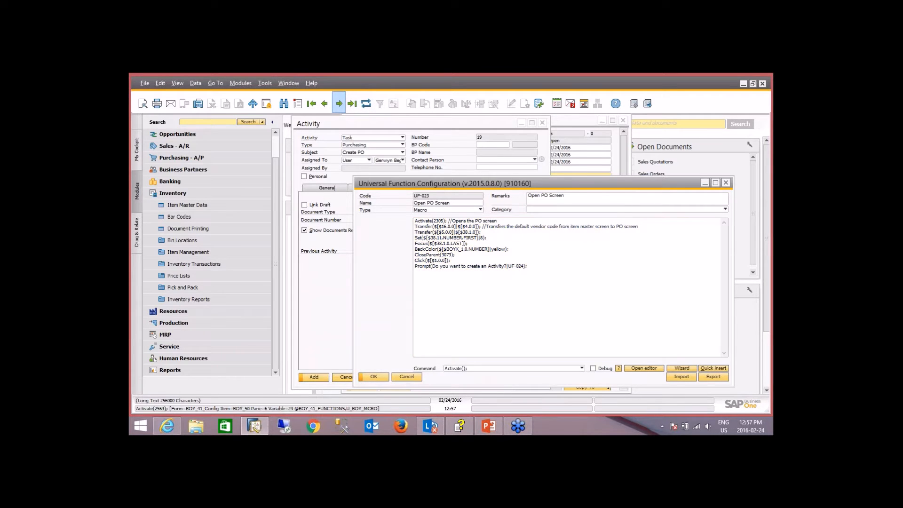
click(452, 220)
key(Return)
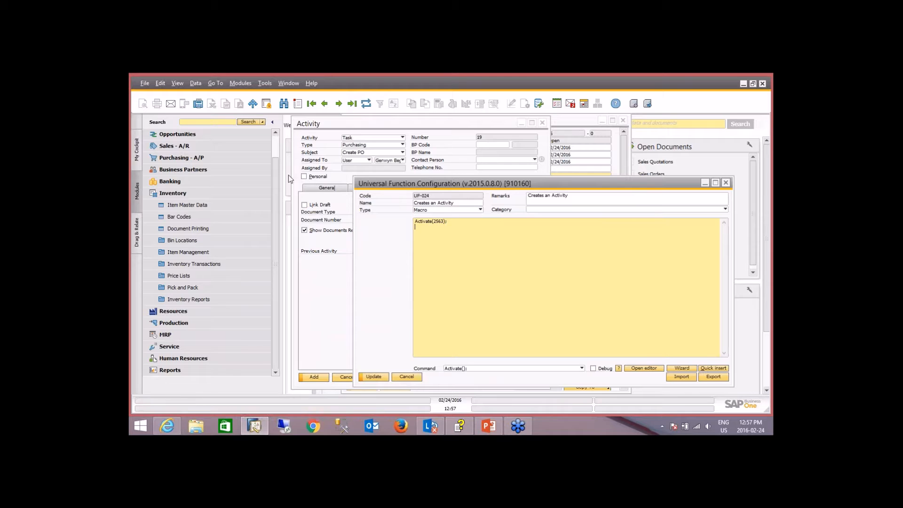
click(506, 369)
drag(591, 192, 599, 165)
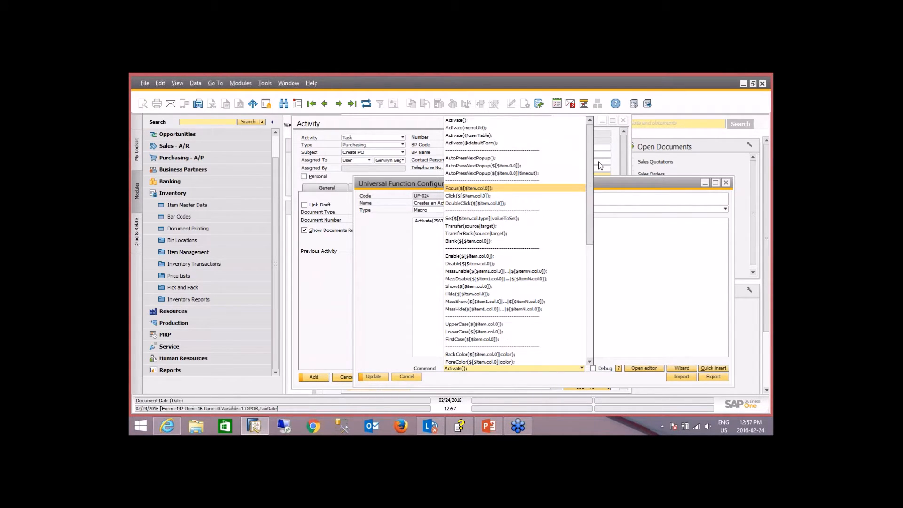
click(464, 219)
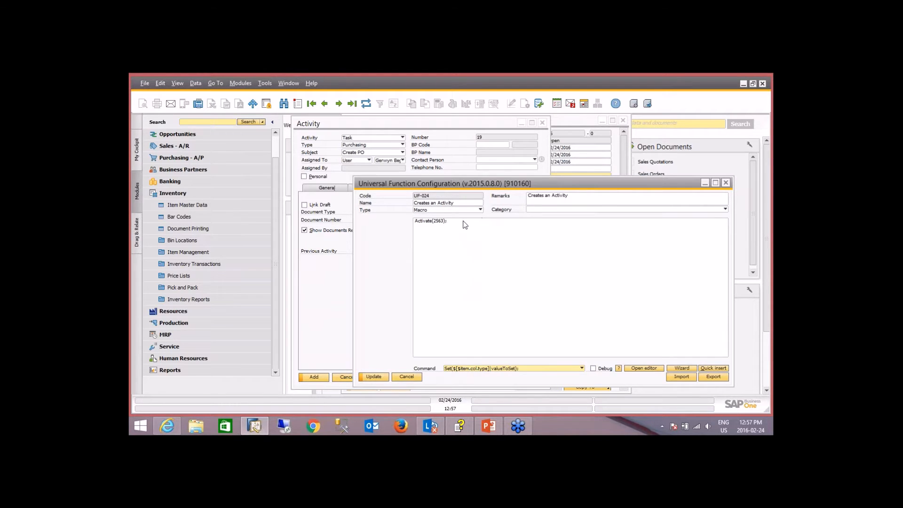
double_click(464, 221)
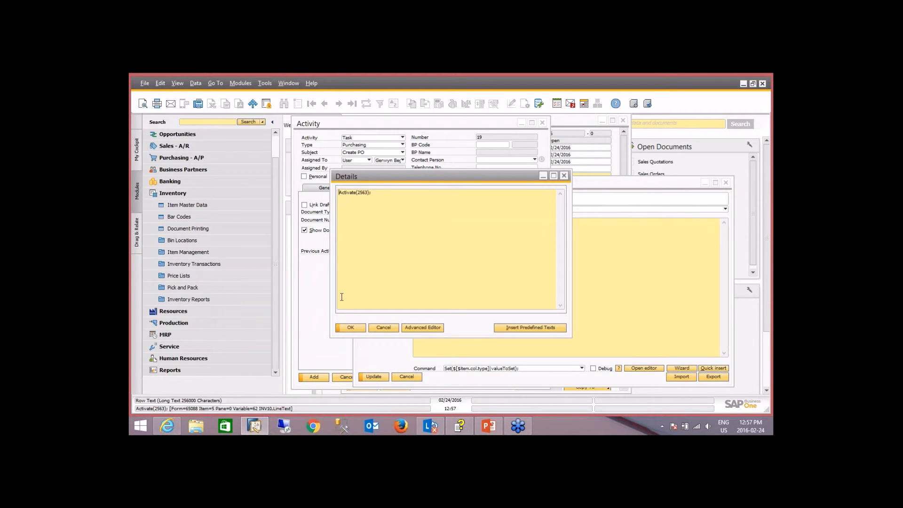
click(389, 330)
click(714, 369)
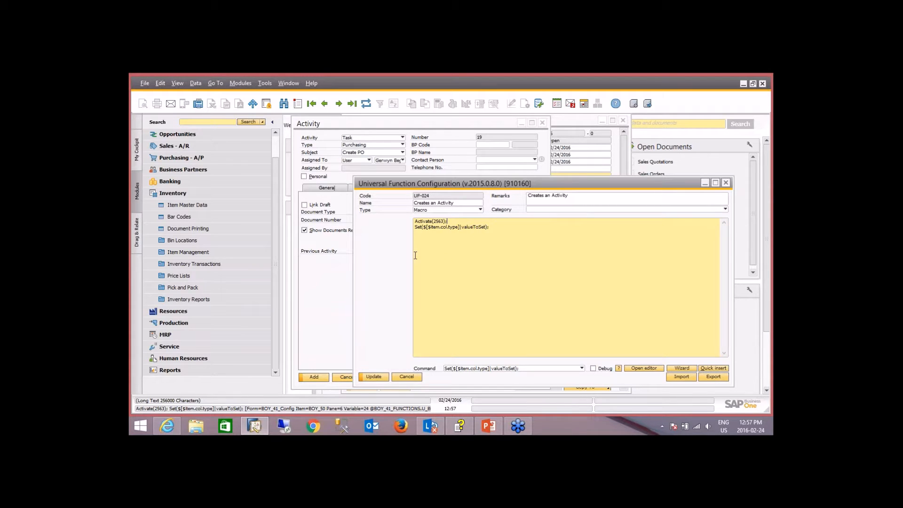
Replace the Set command's field placeholder with the item syntax of the activity's Activity field, $[$67.0.0].
right_click(349, 138)
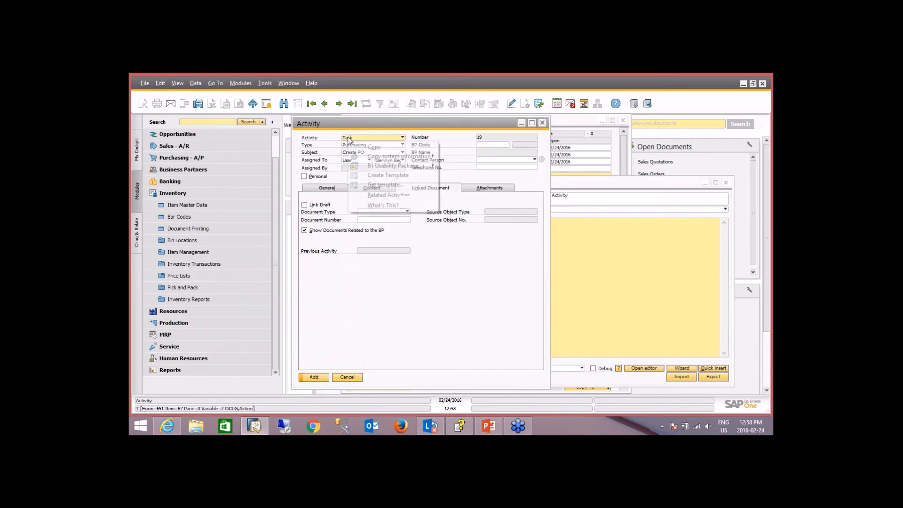
mouse_move(376, 156)
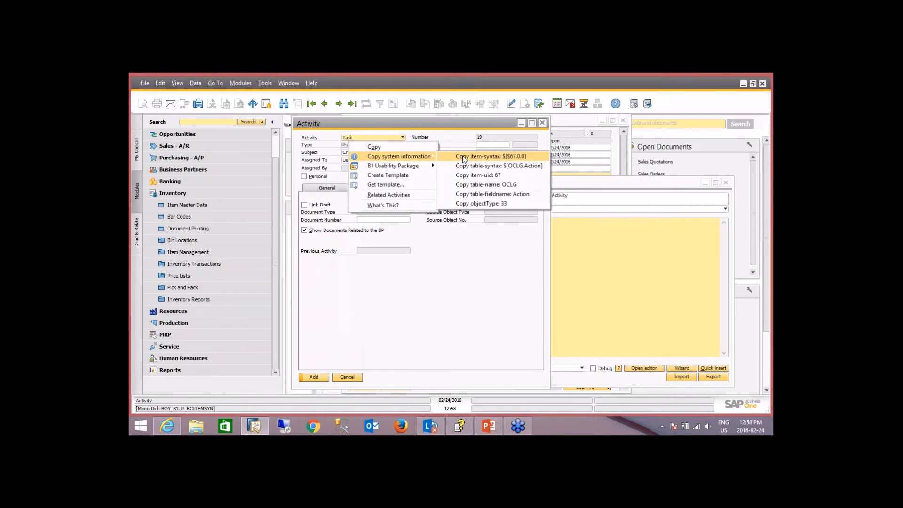
click(493, 203)
click(598, 261)
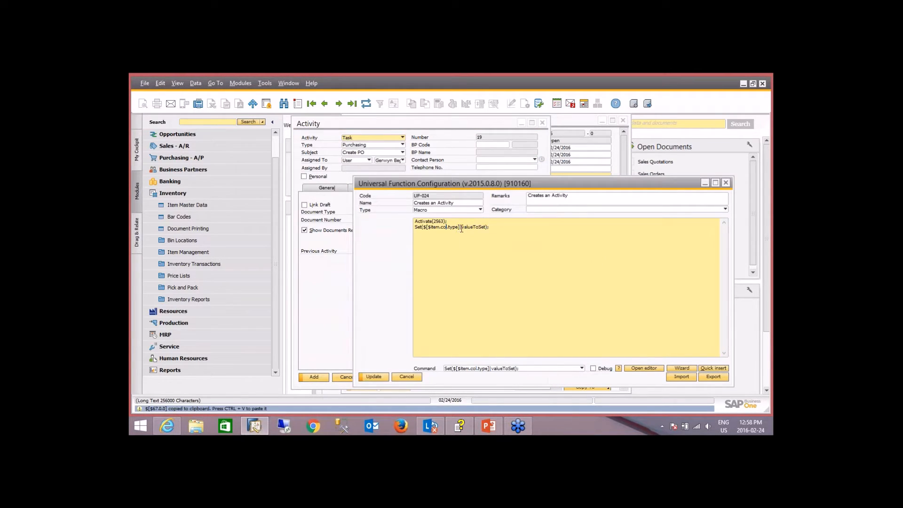
key(BackSpace)
key(BackSpace)
key(BackSpace)
key(BackSpace)
key(BackSpace)
key(BackSpace)
key(BackSpace)
key(BackSpace)
key(BackSpace)
key(BackSpace)
key(BackSpace)
key(BackSpace)
key(BackSpace)
key(BackSpace)
key(BackSpace)
key(BackSpace)
key(BackSpace)
key(ctrl+v)
Replace the valueToSet placeholder in the $[$67.0.0] Set command with T.
click(471, 228)
key(BackSpace)
key(BackSpace)
key(BackSpace)
key(BackSpace)
key(BackSpace)
key(BackSpace)
key(BackSpace)
key(BackSpace)
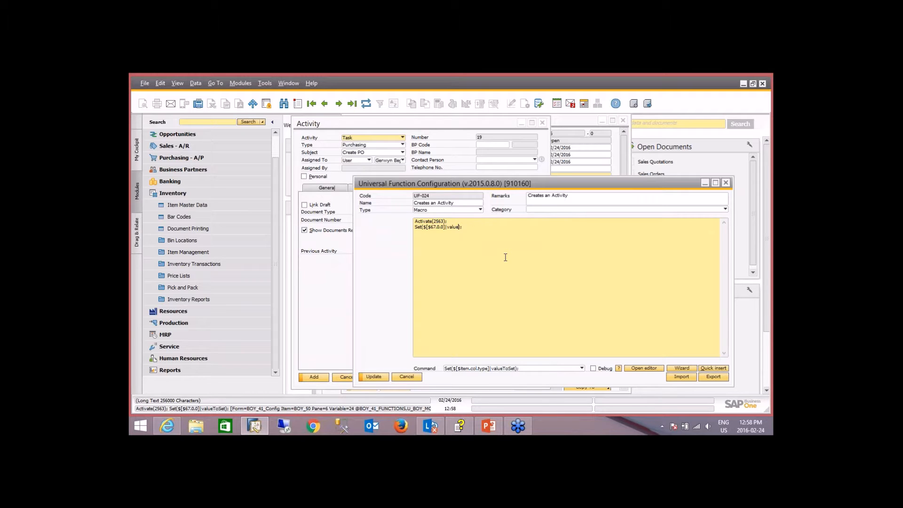
key(BackSpace)
key(BackSpace)
text(T)
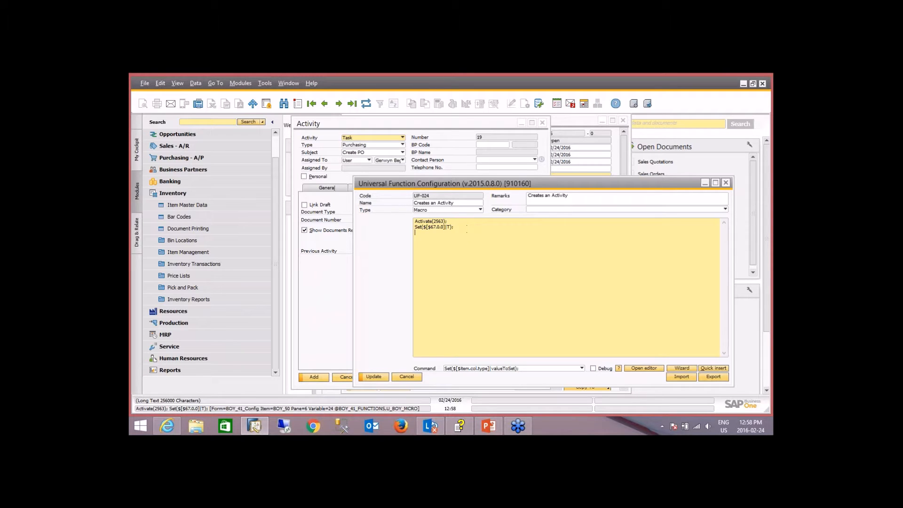
Insert a second Set command and target it at the activity's Type field with the item syntax $[$68.0.NUMBER].
click(708, 369)
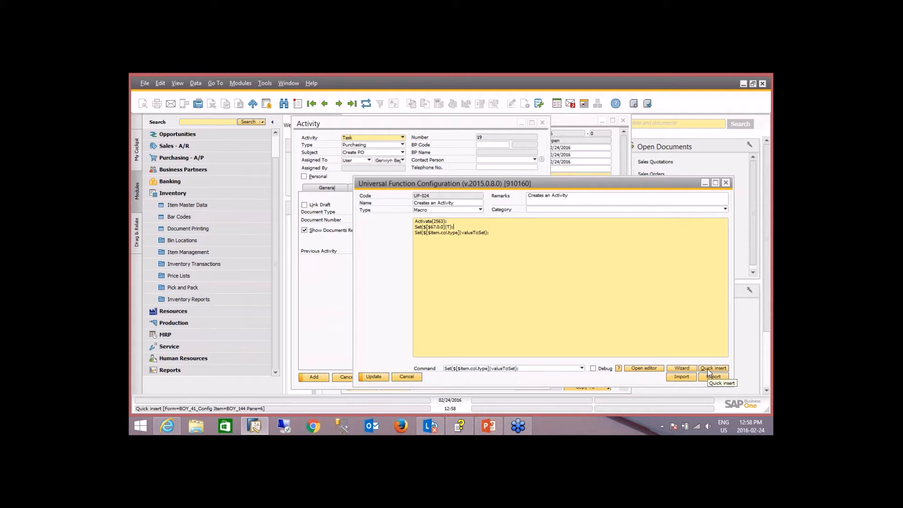
click(354, 145)
right_click(354, 147)
mouse_move(380, 163)
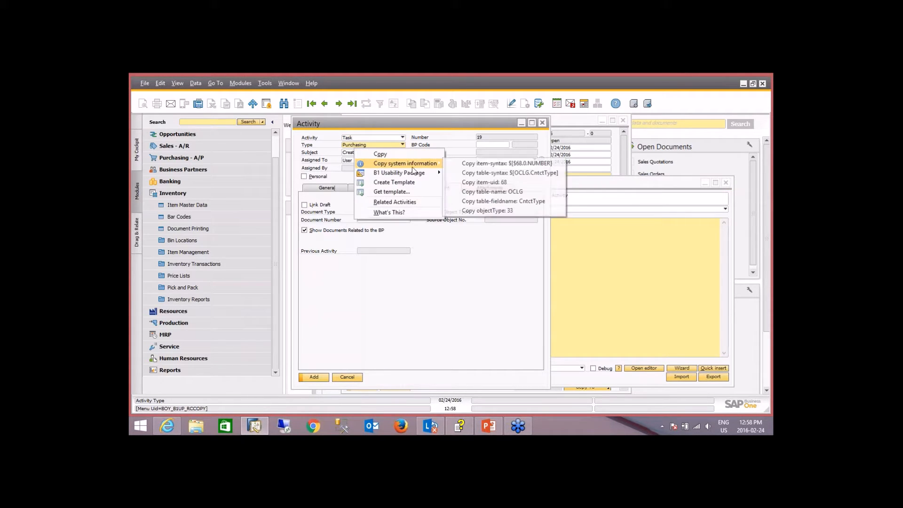
click(475, 163)
click(484, 237)
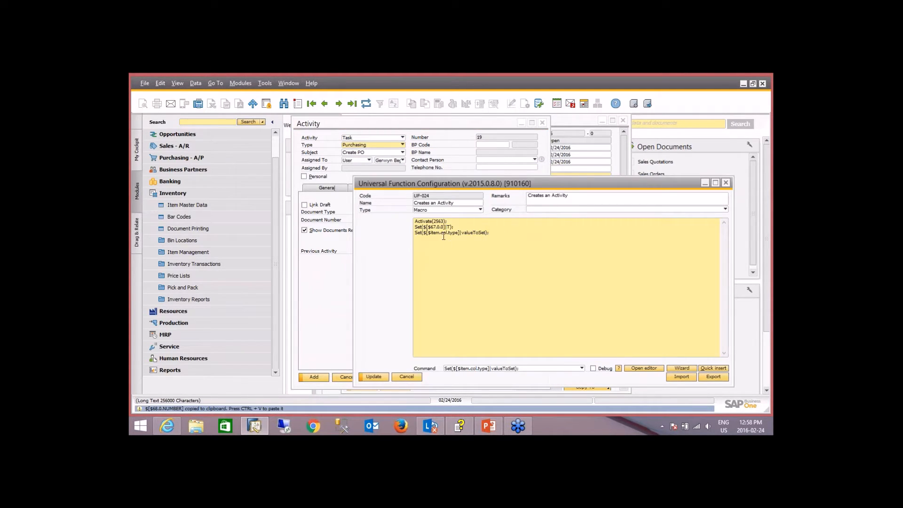
click(460, 234)
key(BackSpace)
key(BackSpace)
key(BackSpace)
key(BackSpace)
key(BackSpace)
key(BackSpace)
key(BackSpace)
key(BackSpace)
key(BackSpace)
key(BackSpace)
key(BackSpace)
key(BackSpace)
key(BackSpace)
key(BackSpace)
key(BackSpace)
key(BackSpace)
key(BackSpace)
key(ctrl+v)
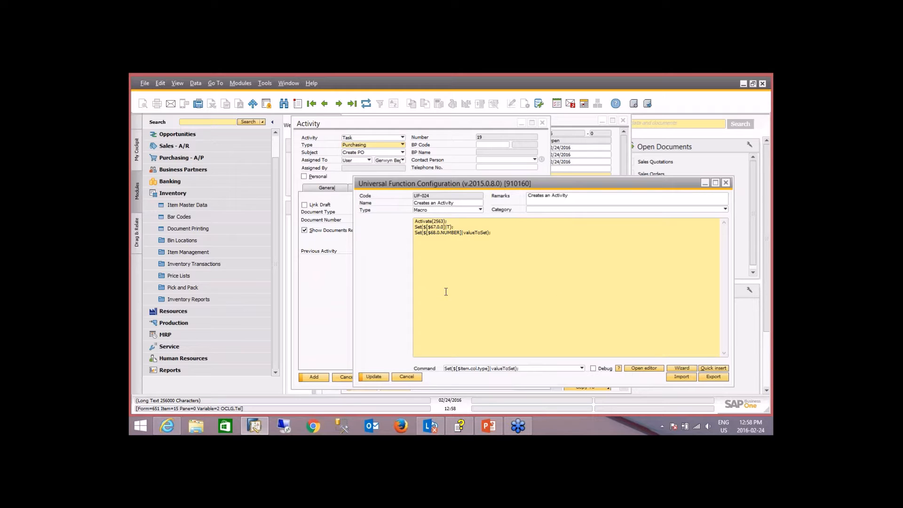
Replace the valueToSet placeholder in the $[$68.0.NUMBER] Set command with 4.
click(488, 233)
key(BackSpace)
key(BackSpace)
key(BackSpace)
key(BackSpace)
key(BackSpace)
key(BackSpace)
key(BackSpace)
key(BackSpace)
key(BackSpace)
key(BackSpace)
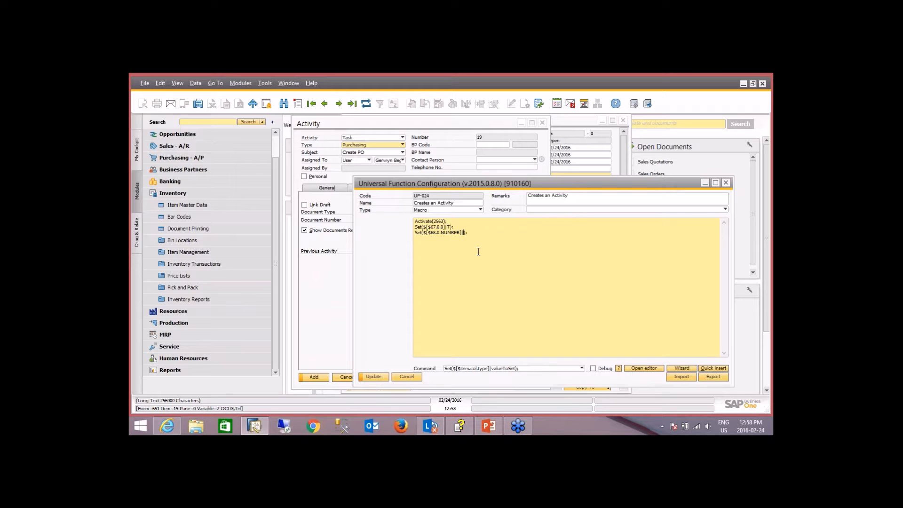
text(4)
click(474, 233)
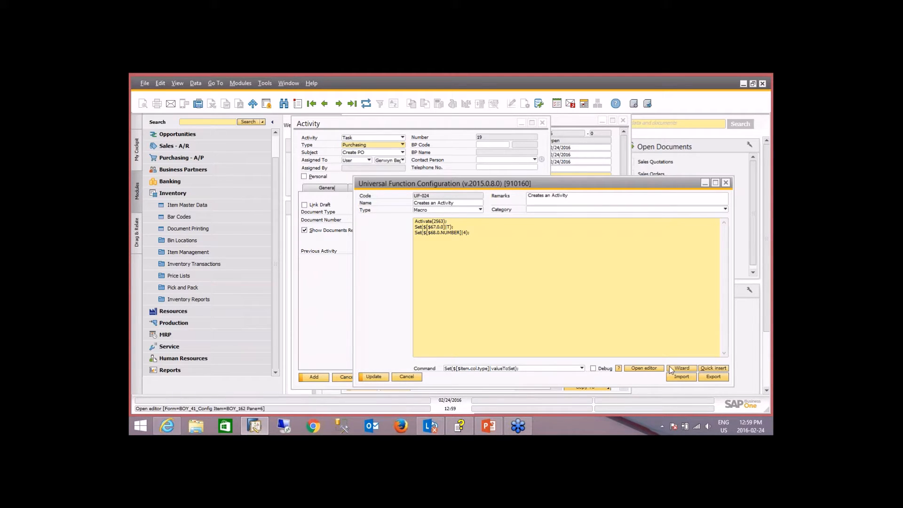
Insert a third Set command and target it at the activity's Subject field with the item syntax $[$35.0.NUMBER].
click(715, 368)
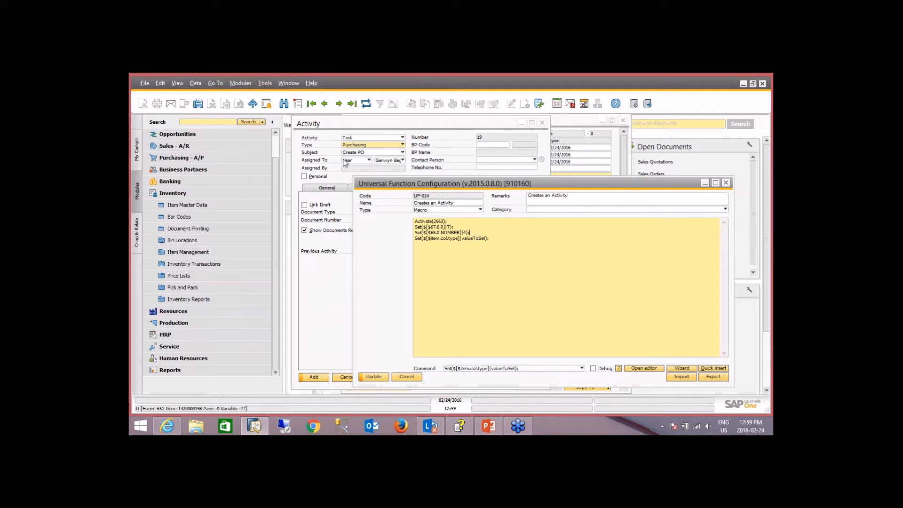
right_click(353, 156)
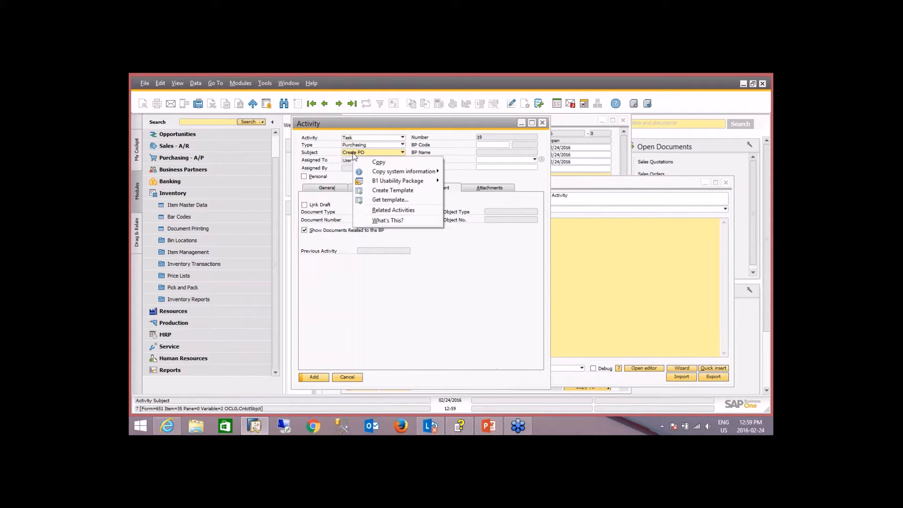
mouse_move(404, 171)
click(499, 172)
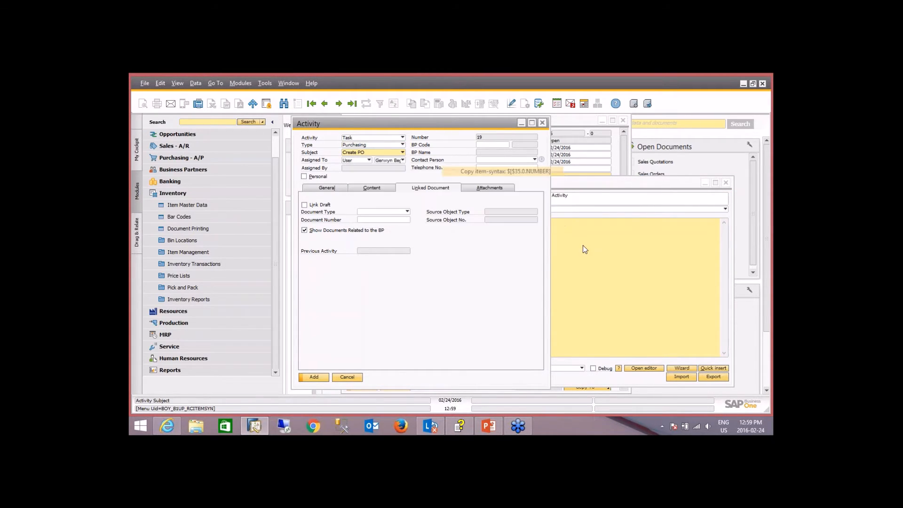
click(585, 250)
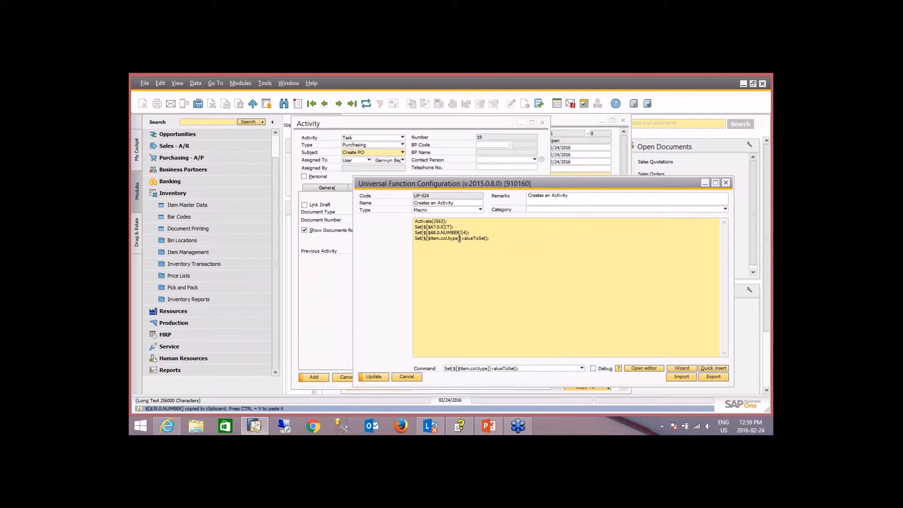
key(BackSpace)
key(BackSpace)
key(BackSpace)
key(BackSpace)
key(BackSpace)
key(BackSpace)
key(BackSpace)
key(BackSpace)
key(BackSpace)
key(BackSpace)
key(BackSpace)
key(BackSpace)
key(BackSpace)
key(BackSpace)
key(BackSpace)
key(BackSpace)
key(BackSpace)
text($[$35.0.NUMBER])
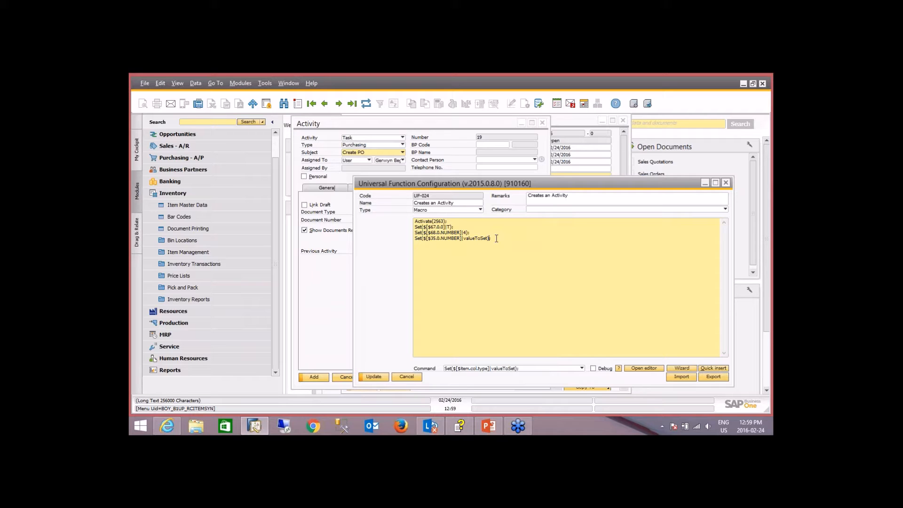
Replace the valueToSet placeholder in the $[$35.0.NUMBER] Set command with 7 and close the line with a semicolon.
key(BackSpace)
key(BackSpace)
key(BackSpace)
key(BackSpace)
key(BackSpace)
key(BackSpace)
key(BackSpace)
key(BackSpace)
key(BackSpace)
key(BackSpace)
text(7)
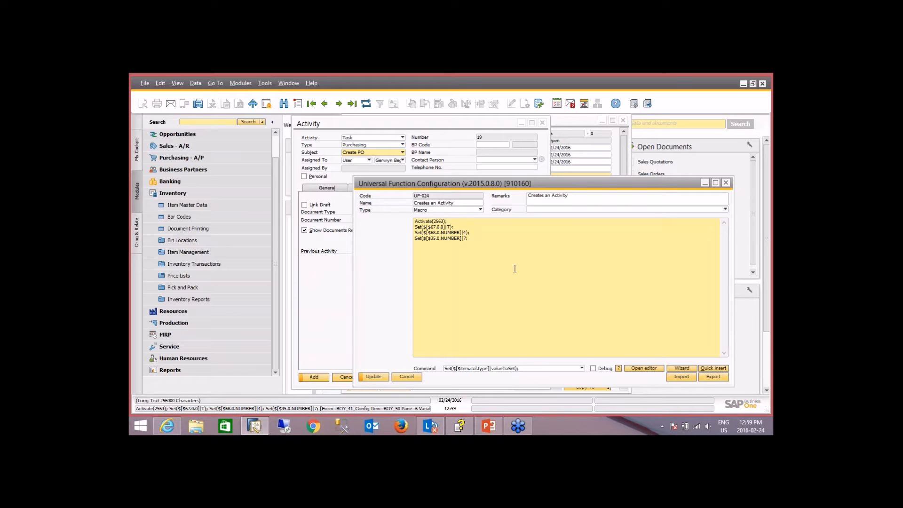
text(;)
Copy the item syntax $[$4.0.0] of the purchase order's Vendor field.
click(575, 120)
mouse_move(418, 135)
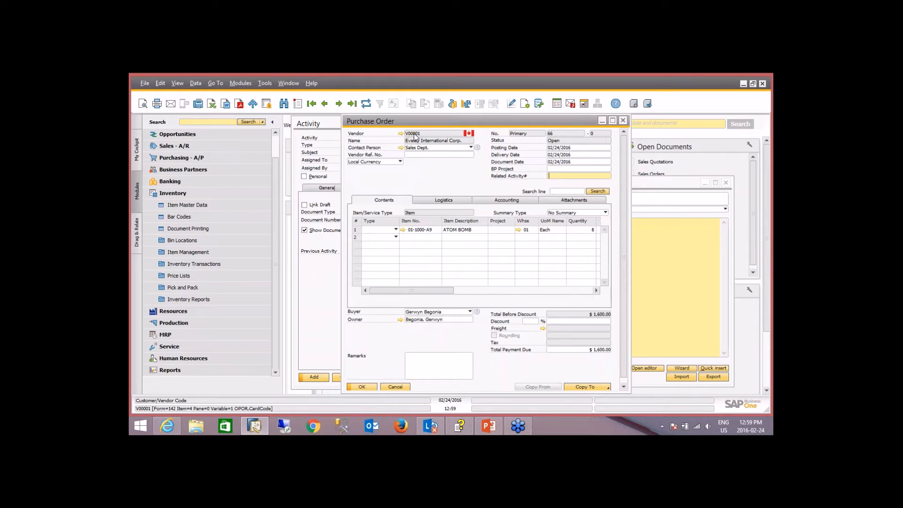
right_click(414, 136)
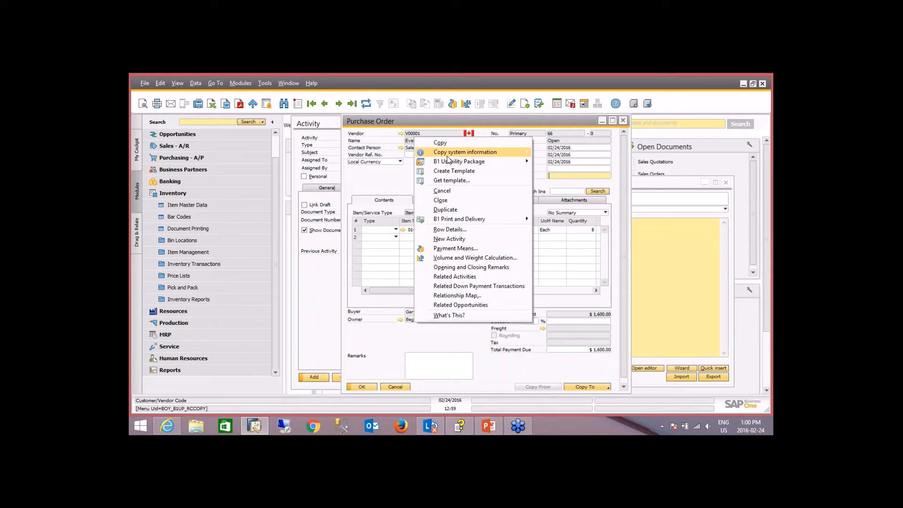
mouse_move(499, 152)
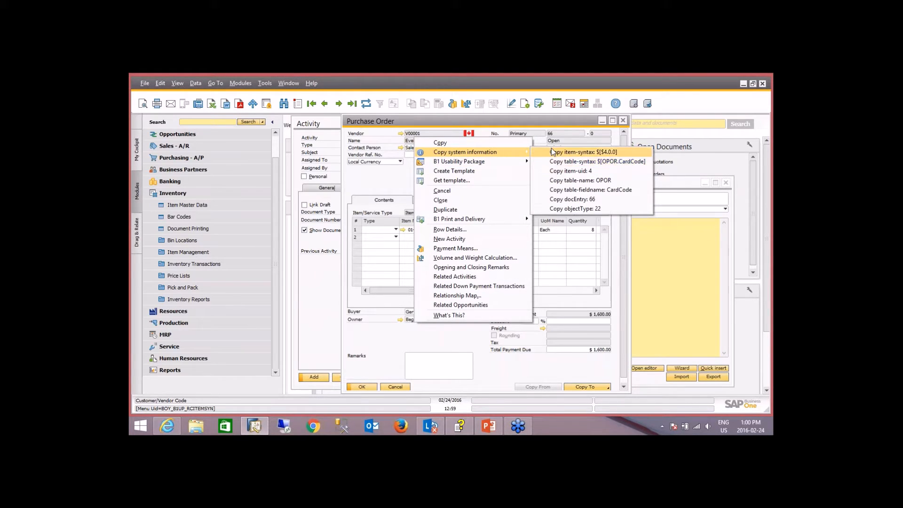
click(553, 151)
Start a new line below the Set commands in the macro and choose the Transfer(source|target) command.
click(681, 220)
click(484, 240)
key(Return)
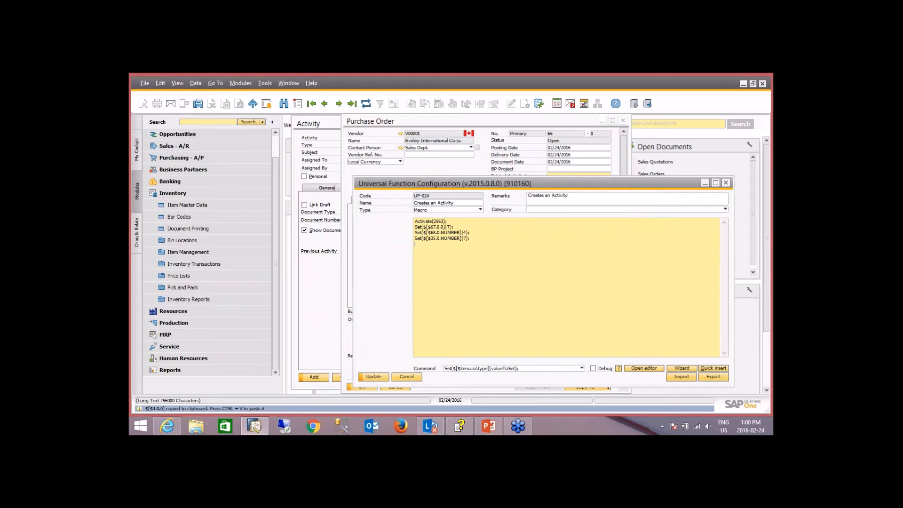
click(549, 367)
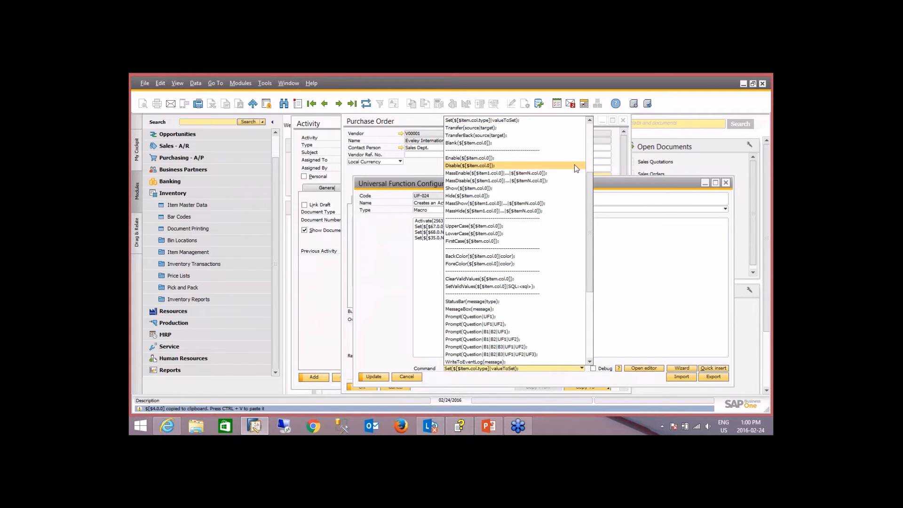
click(476, 128)
double_click(487, 245)
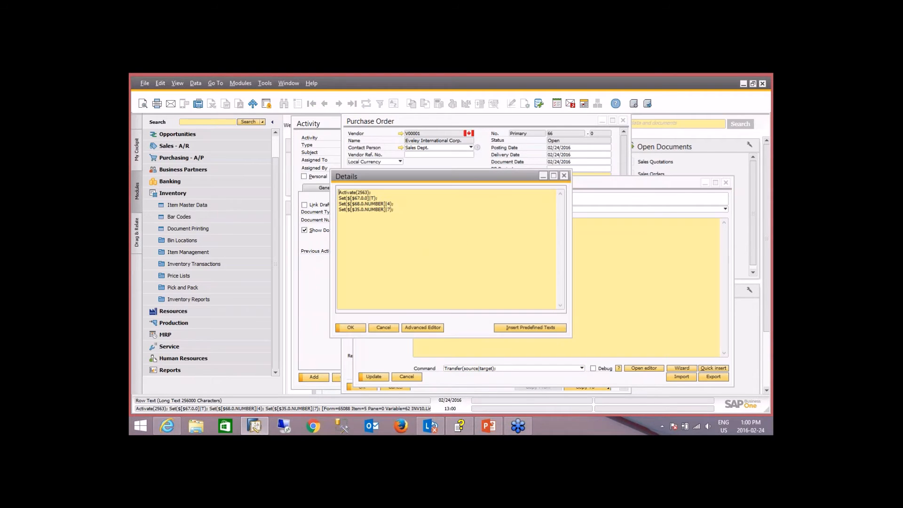
click(394, 327)
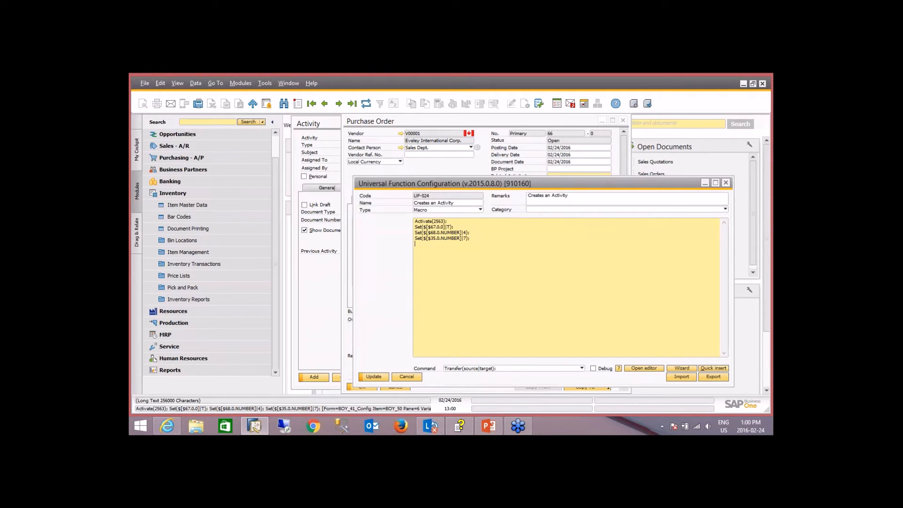
text($[$4.0.0])
key(BackSpace)
key(BackSpace)
key(BackSpace)
key(BackSpace)
key(BackSpace)
key(BackSpace)
key(BackSpace)
key(BackSpace)
key(BackSpace)
Insert the Transfer command template on the new line and replace its source with the vendor syntax $[$4.0.0].
click(713, 369)
click(444, 244)
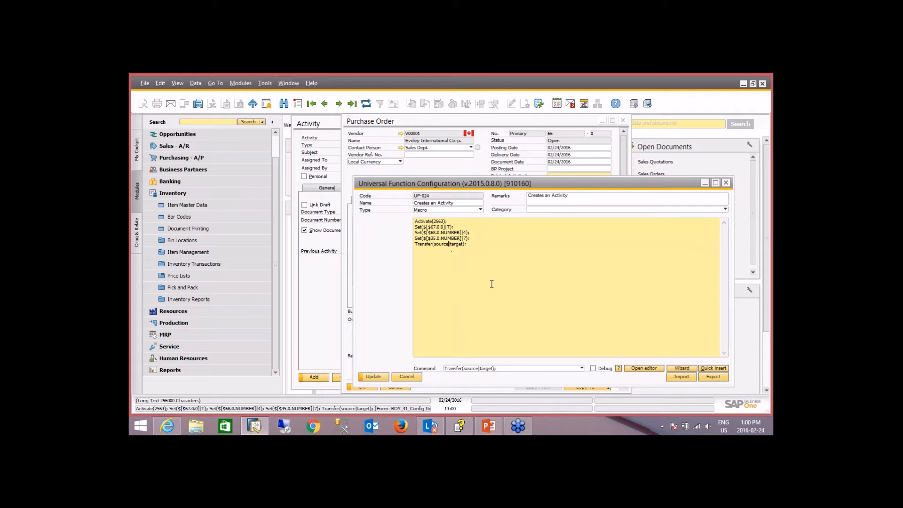
key(BackSpace)
key(BackSpace)
key(BackSpace)
key(BackSpace)
text($)
key(BackSpace)
text($[$4.0.0])
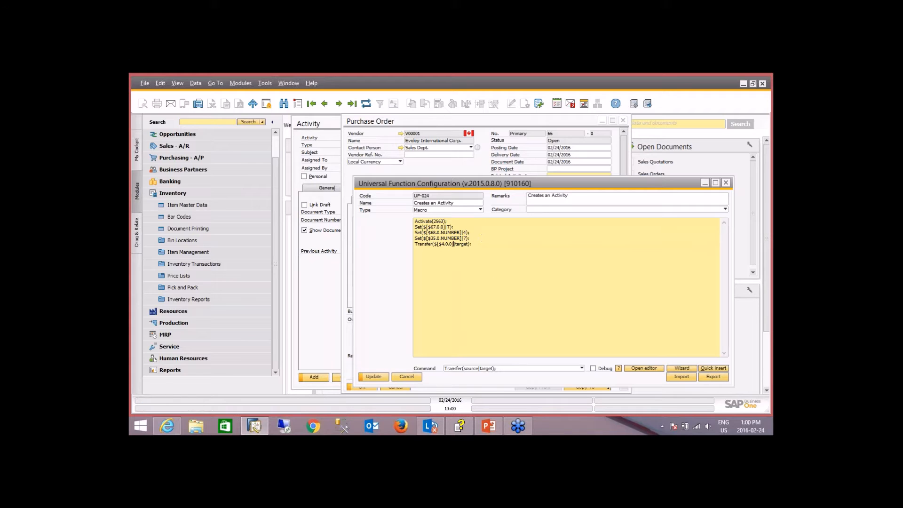
Replace the Transfer command's target with the item syntax of the activity's BP Code field, $[$9.0.0].
click(323, 124)
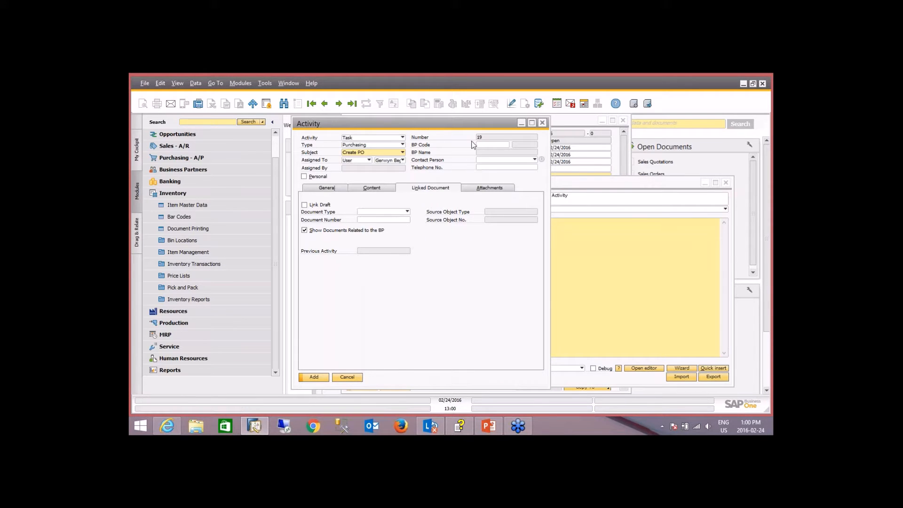
click(487, 146)
right_click(487, 146)
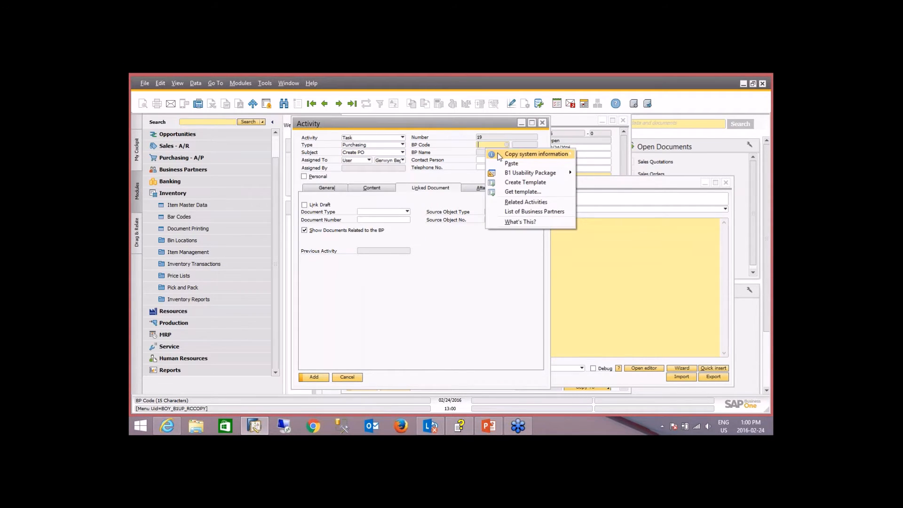
mouse_move(565, 154)
click(630, 156)
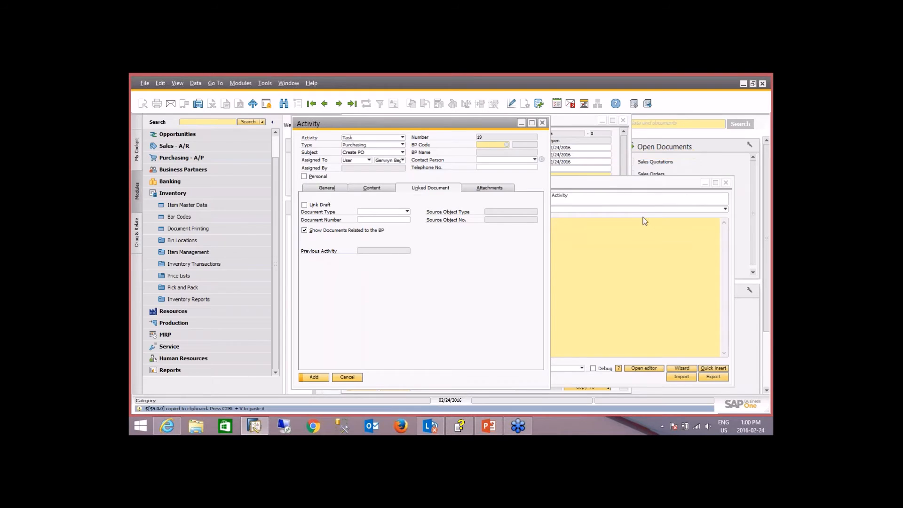
click(637, 227)
click(469, 245)
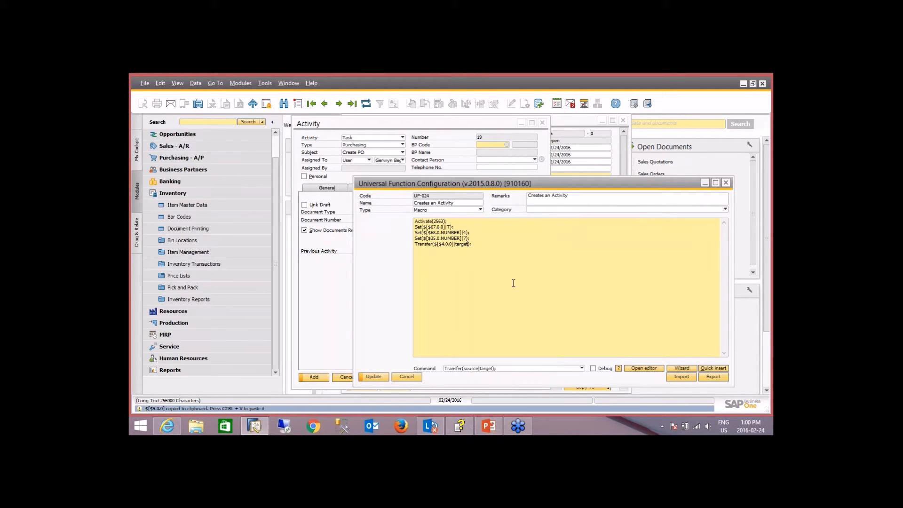
key(BackSpace)
key(BackSpace)
key(BackSpace)
key(BackSpace)
key(BackSpace)
key(BackSpace)
key(ctrl+v)
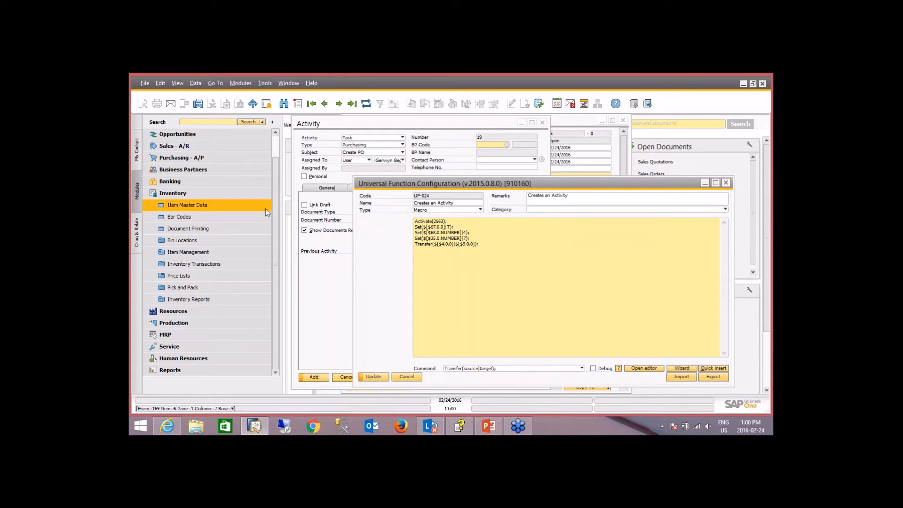
Copy the item syntax $[$8.0.NUMBER] of the purchase order's number and bring up the activity's general details.
click(580, 120)
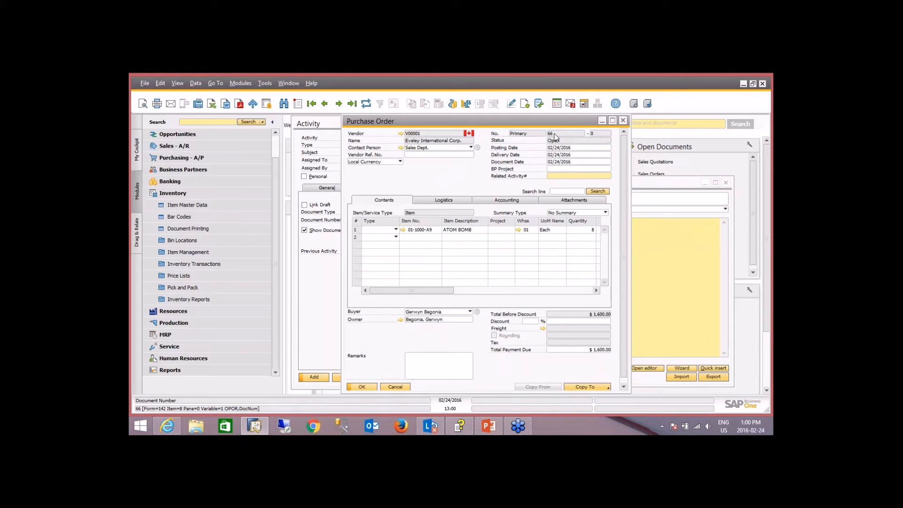
right_click(555, 137)
mouse_move(560, 153)
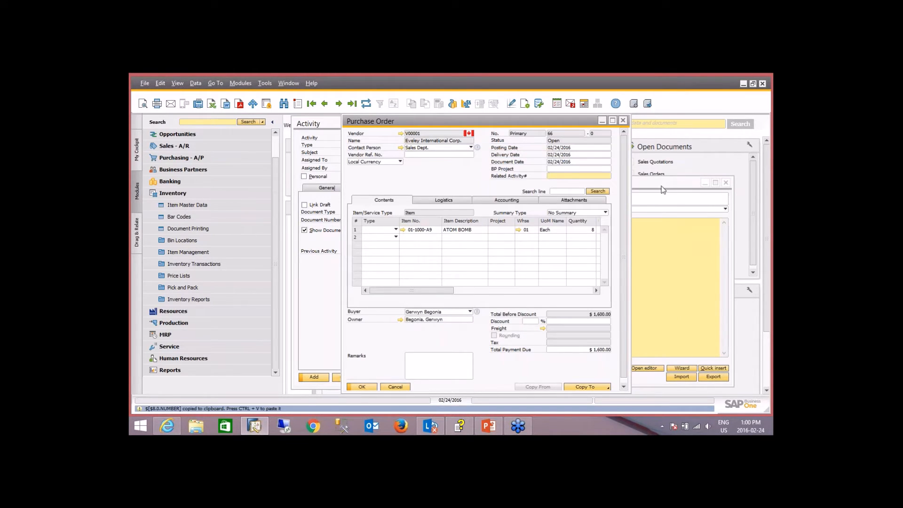
click(327, 126)
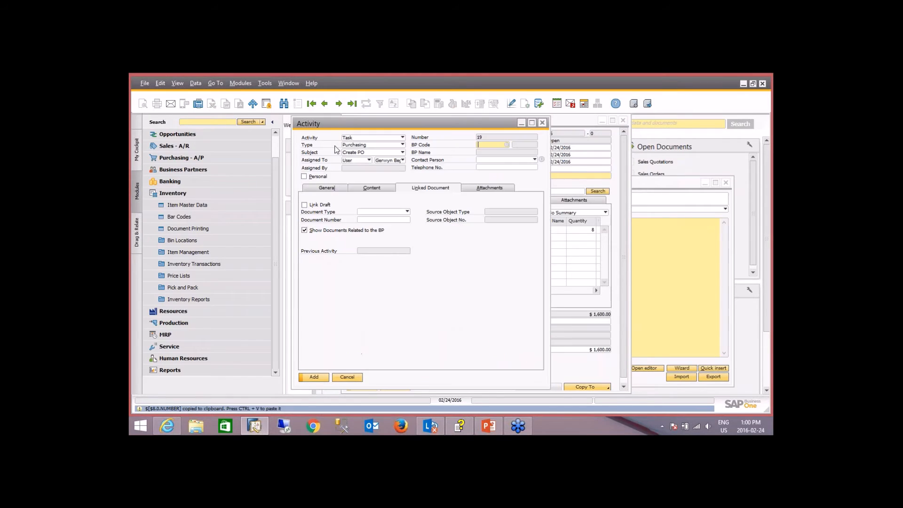
click(330, 188)
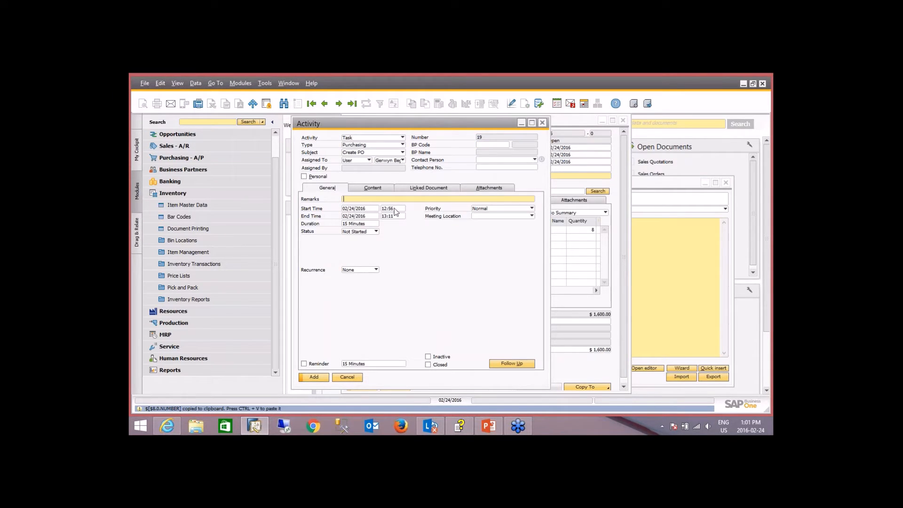
Insert a second Transfer command template in the macro and replace its source with the syntax $[$8.0.NUMBER].
click(654, 217)
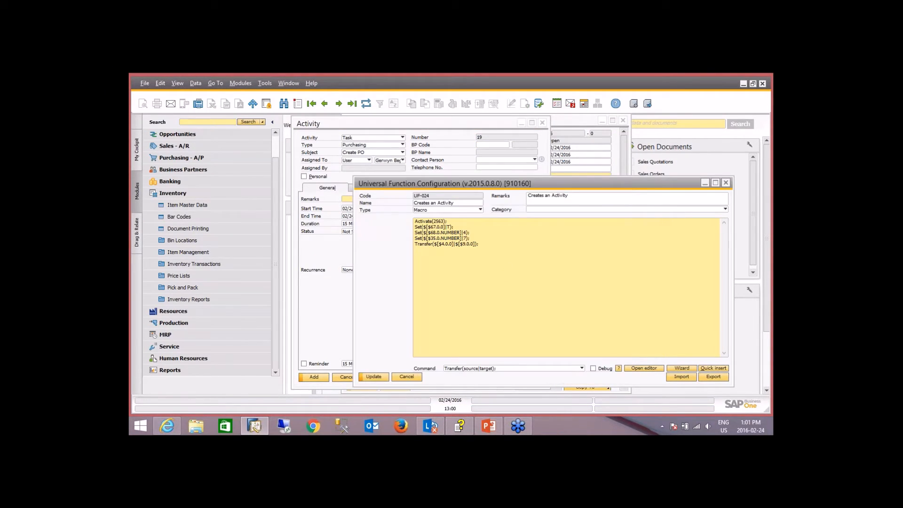
click(704, 368)
key(BackSpace)
key(BackSpace)
key(BackSpace)
key(BackSpace)
key(BackSpace)
key(BackSpace)
key(ctrl+v)
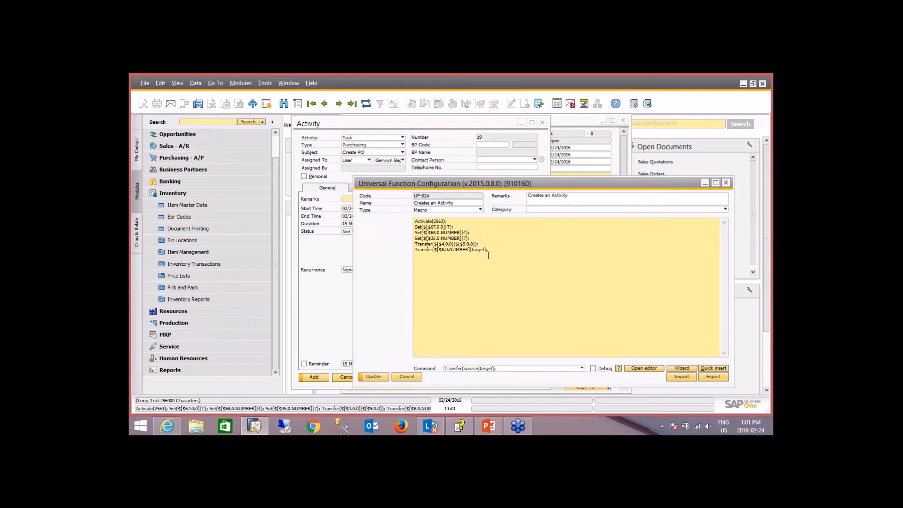
Copy the item syntax $[$53.0.0] of the activity's Remarks field.
click(316, 249)
right_click(349, 204)
mouse_move(363, 212)
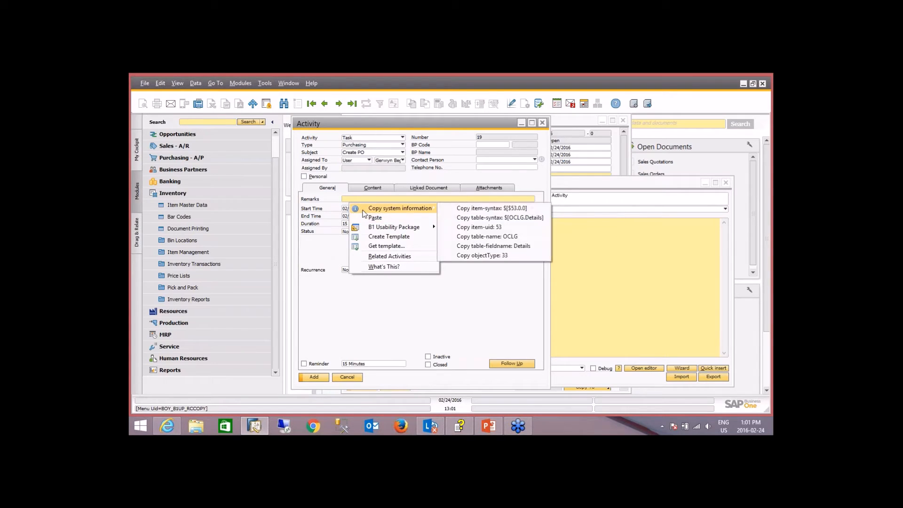
click(492, 208)
Replace the second Transfer command's target with the Remarks syntax $[$53.0.0] and save the macro.
click(557, 250)
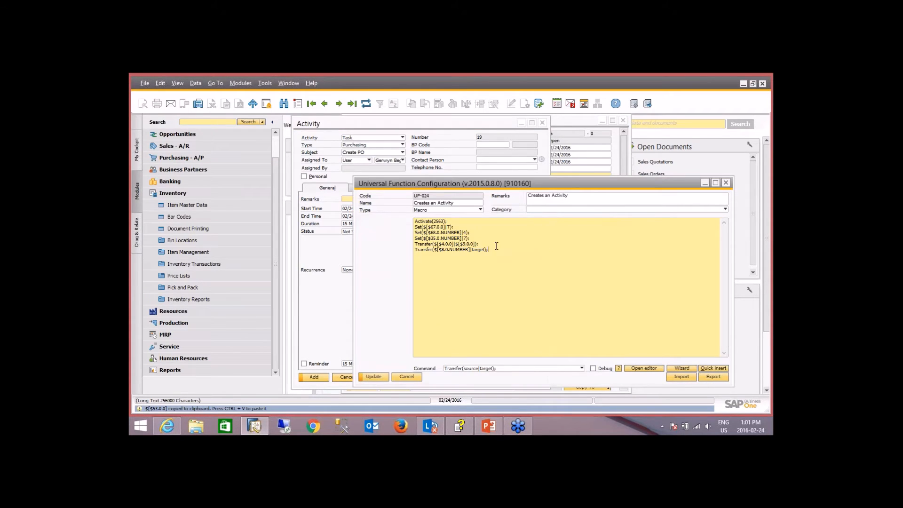
key(BackSpace)
key(BackSpace)
key(BackSpace)
key(BackSpace)
text($[$53.0.0])
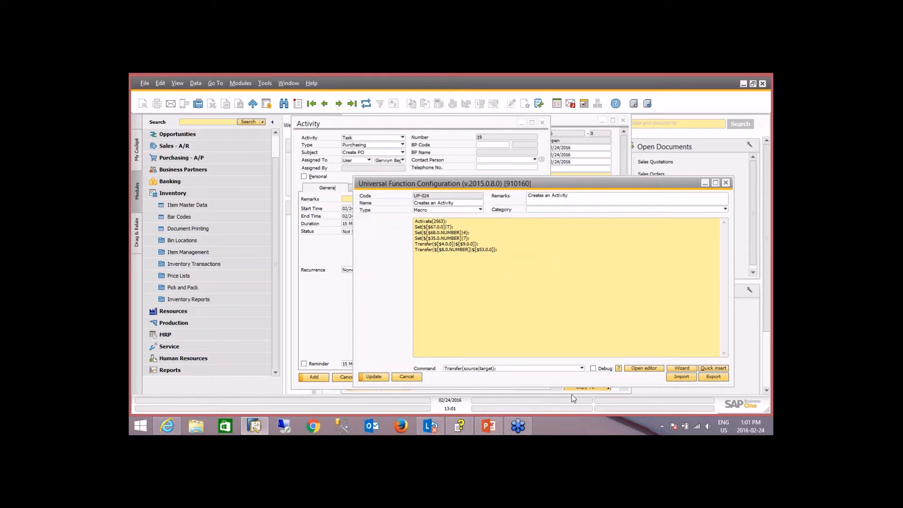
click(383, 376)
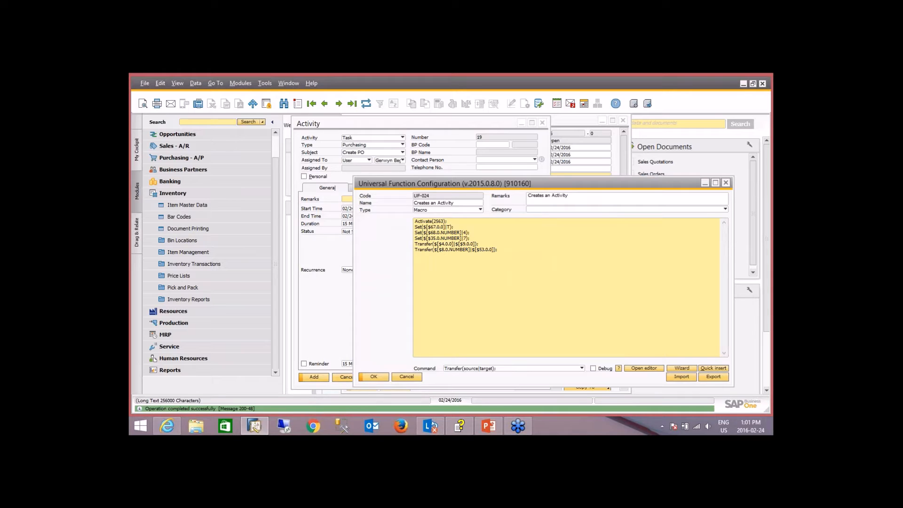
click(423, 290)
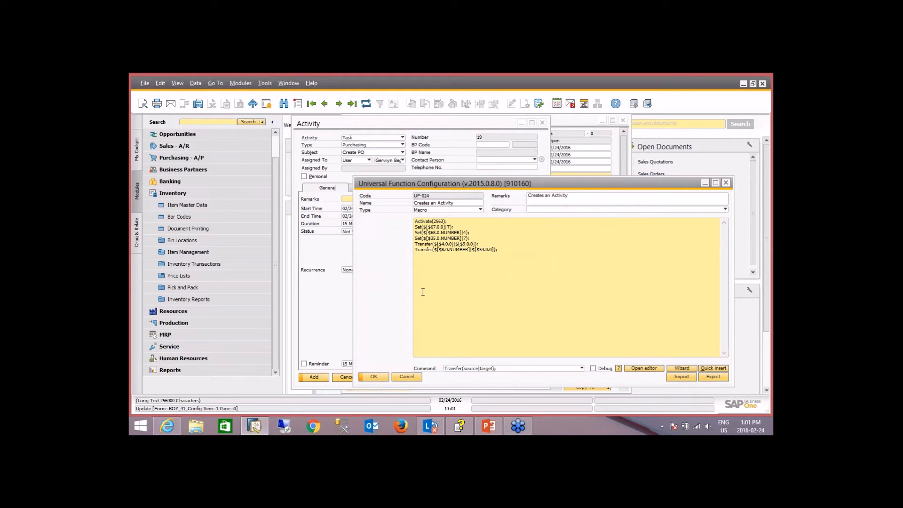
Set the activity's linked document type to Purchase Orders.
click(399, 136)
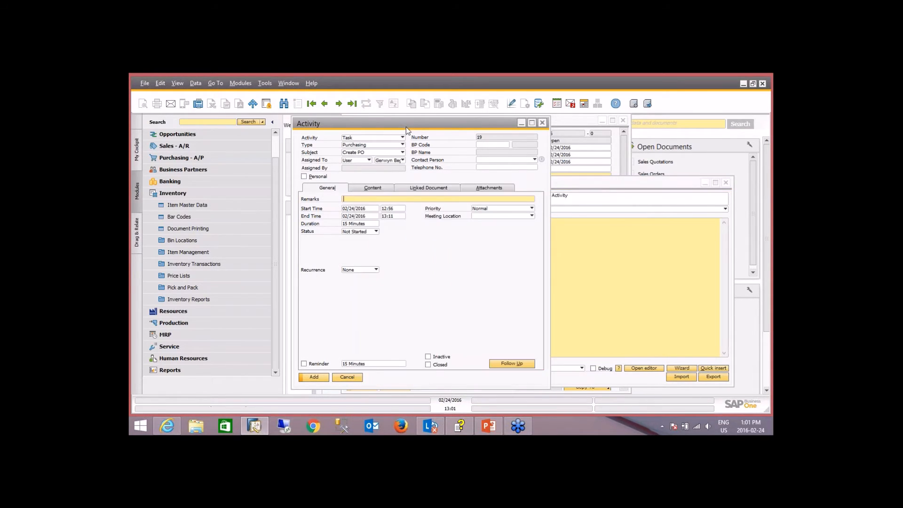
click(430, 188)
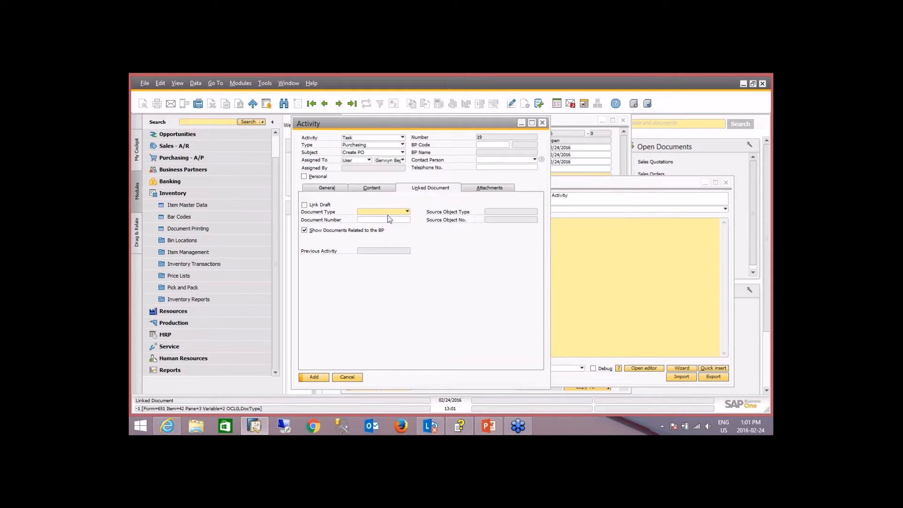
click(367, 212)
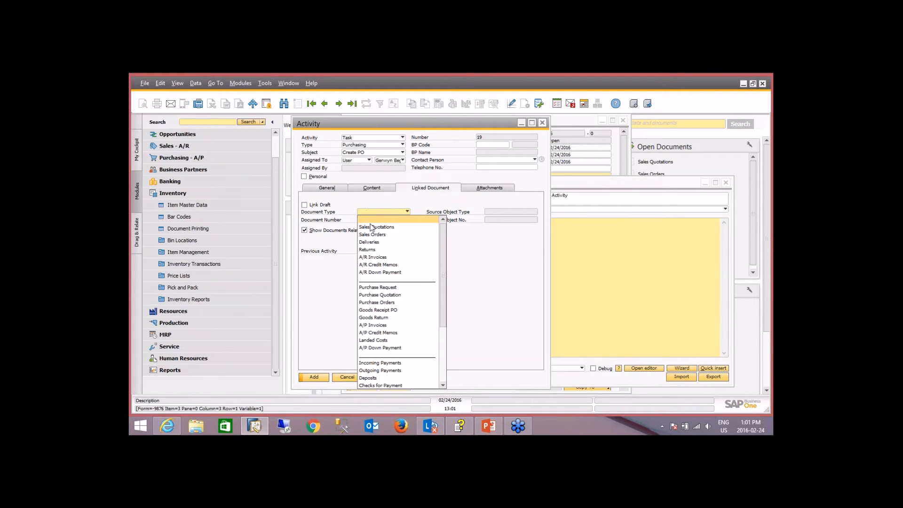
click(398, 302)
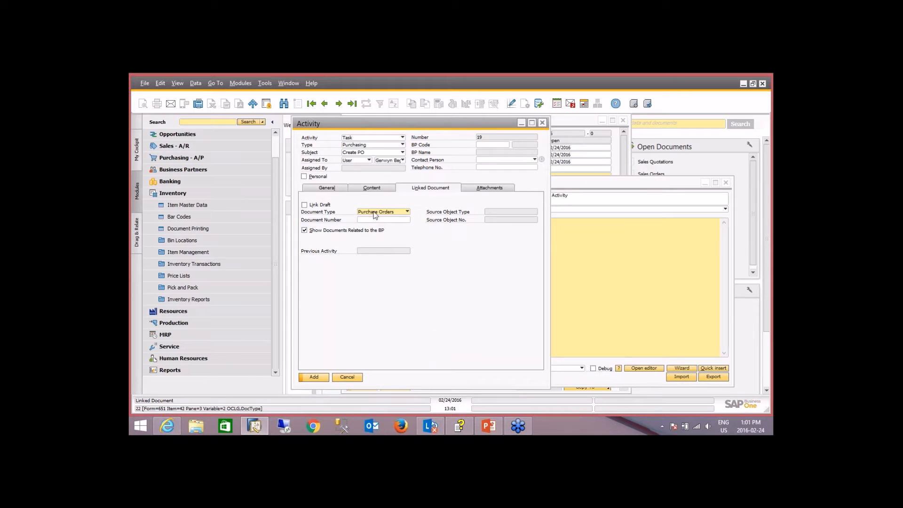
Choose the Set($[$item.col.type]|valueToSet) command for the macro's next line.
click(516, 248)
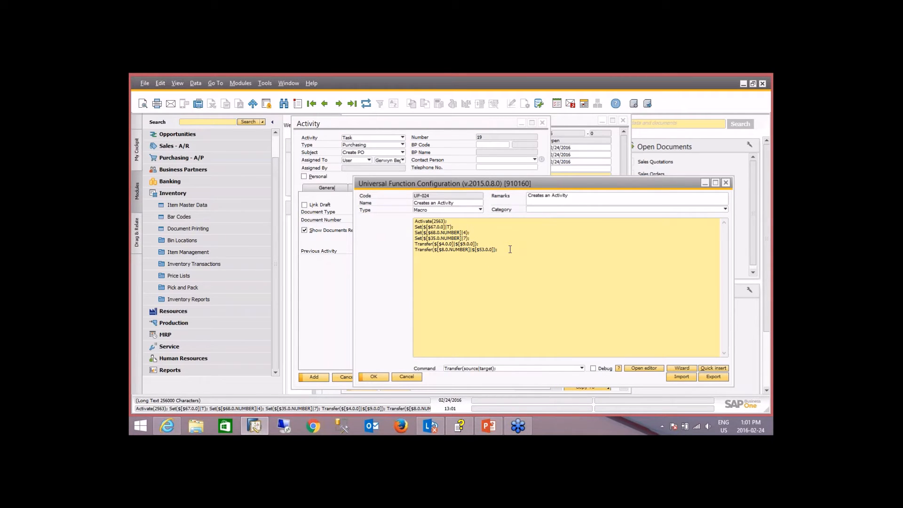
click(499, 369)
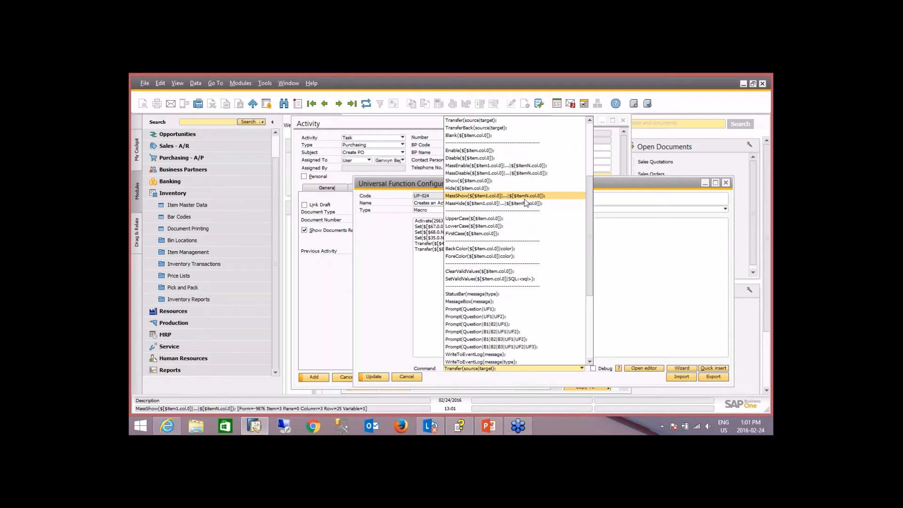
scroll(591, 221, up, 1)
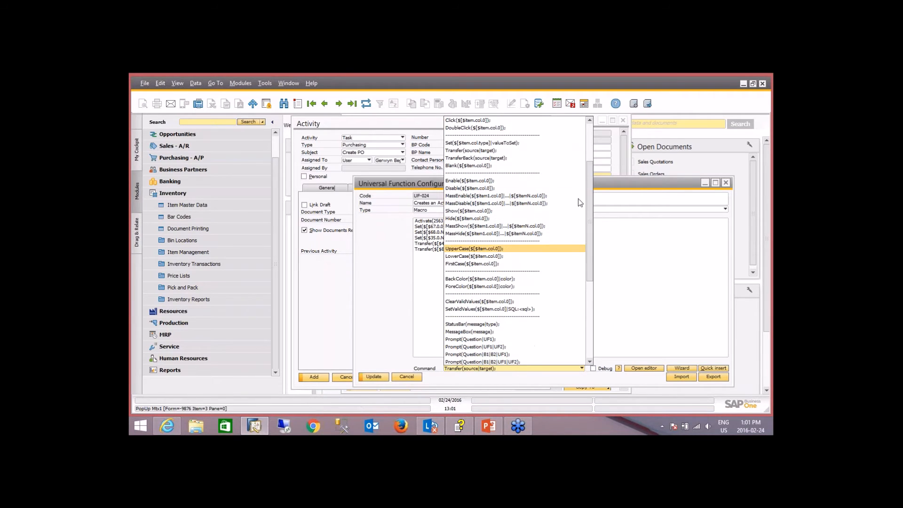
click(517, 150)
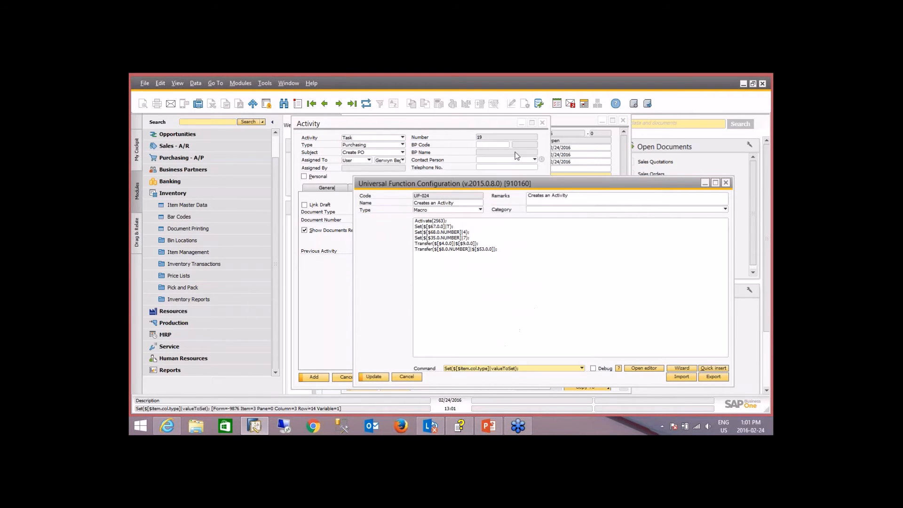
double_click(510, 251)
key(Return)
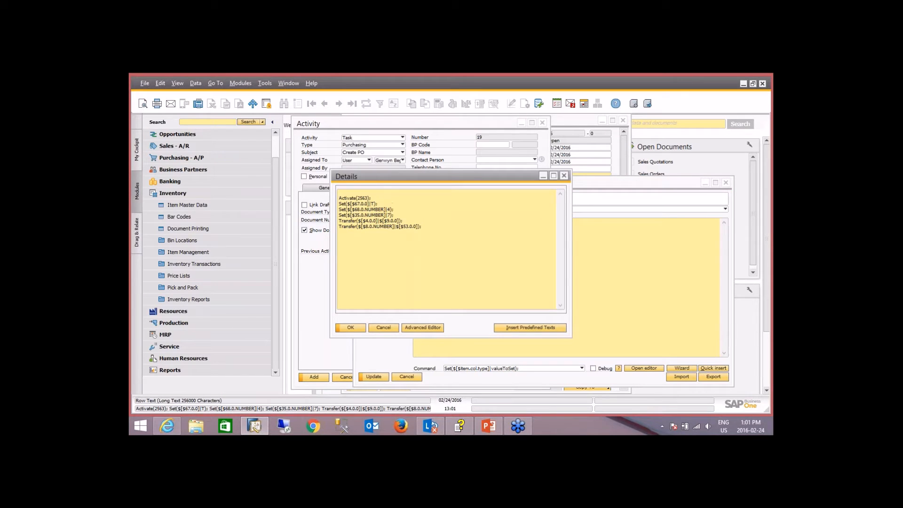
click(381, 329)
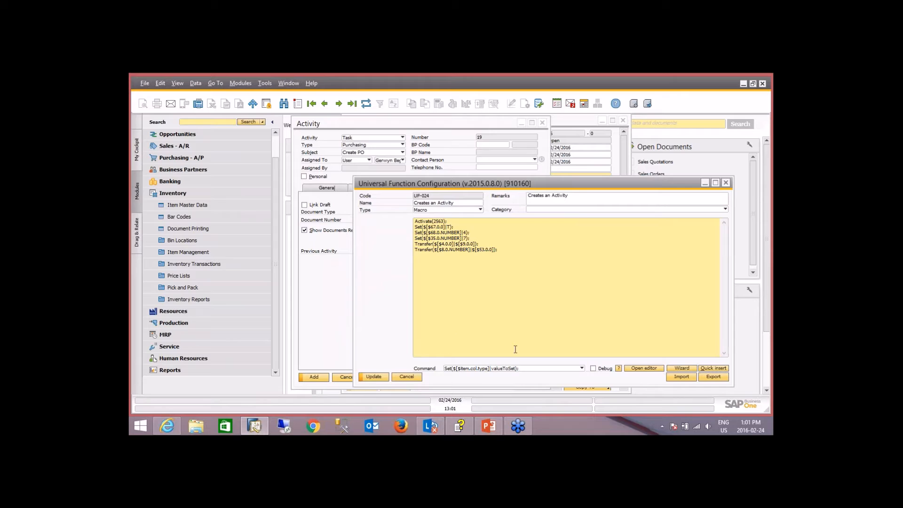
Insert the Set command template below the Transfer commands and copy the activity's Document Type item syntax $[$42.0.0].
click(709, 368)
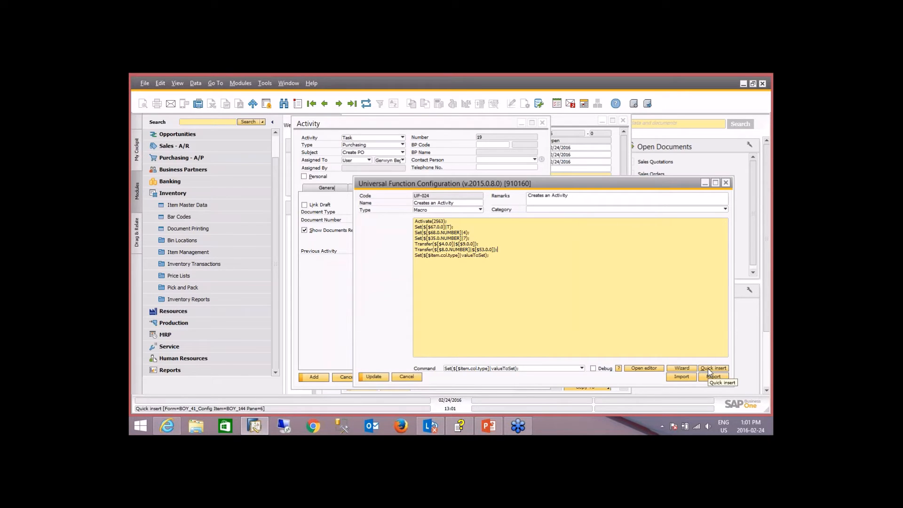
click(331, 281)
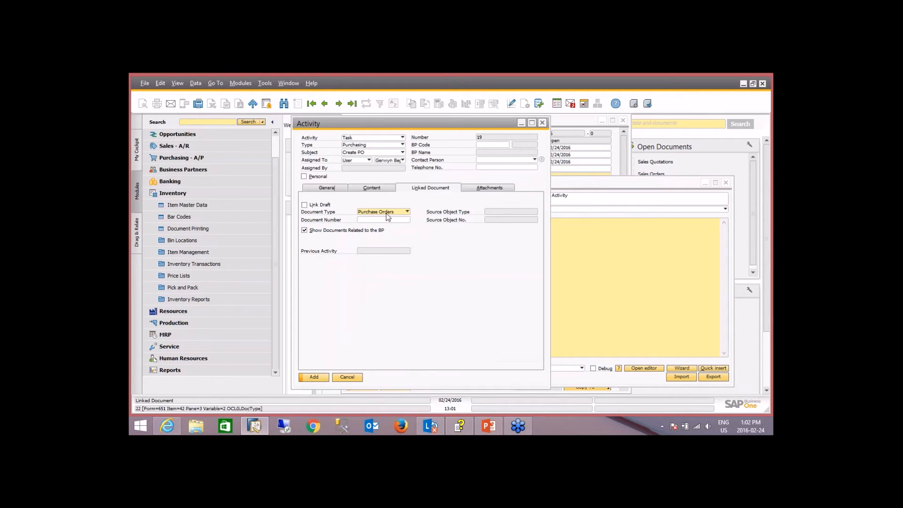
right_click(376, 216)
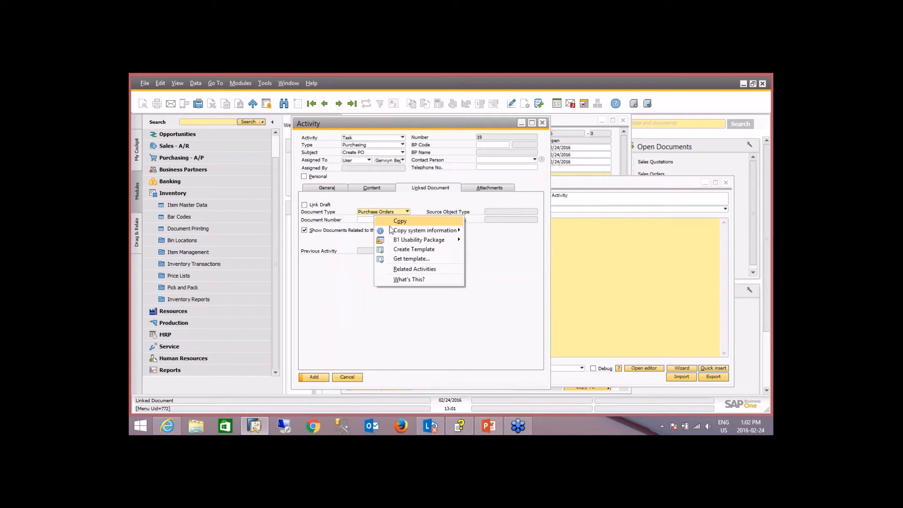
mouse_move(423, 230)
click(511, 233)
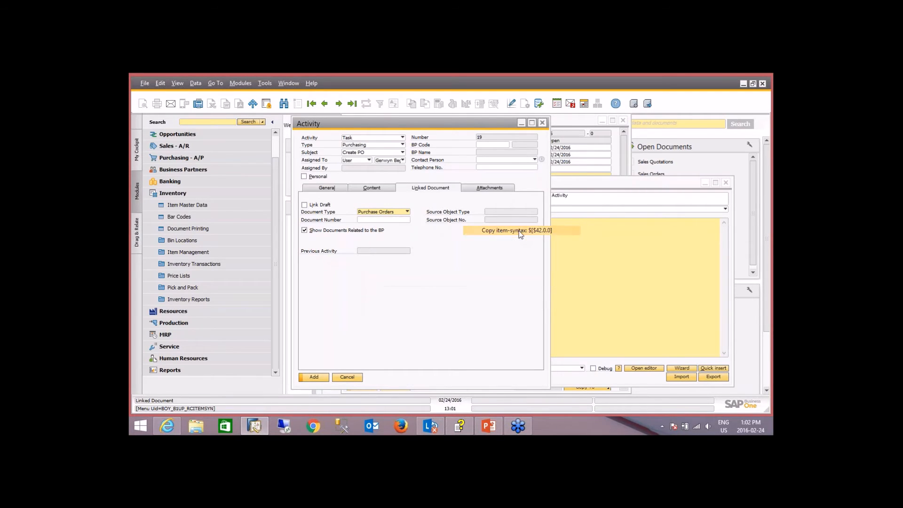
Replace the item placeholder in the new Set command with the Document Type syntax $[$42.0.0].
click(602, 242)
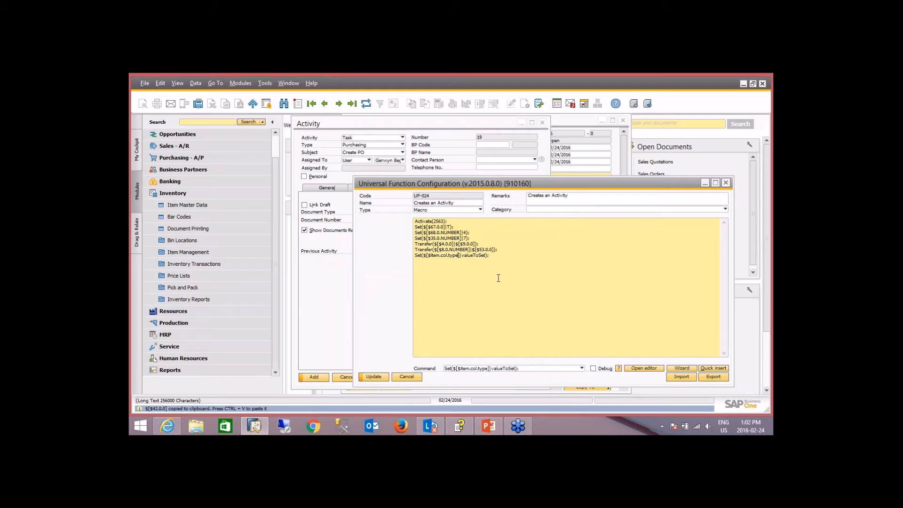
key(BackSpace)
key(BackSpace)
key(BackSpace)
key(BackSpace)
key(BackSpace)
key(BackSpace)
key(BackSpace)
key(BackSpace)
key(BackSpace)
key(BackSpace)
key(BackSpace)
key(BackSpace)
key(BackSpace)
key(BackSpace)
key(BackSpace)
key(BackSpace)
key(BackSpace)
key(ctrl+v)
Replace the valueToSet placeholder of the Document Type Set command with 22, the value for Purchase Orders.
click(472, 256)
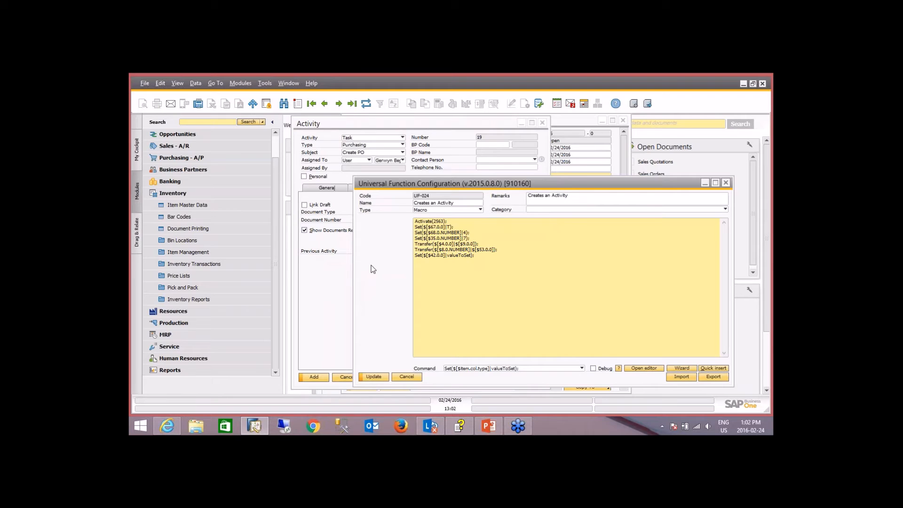
click(335, 278)
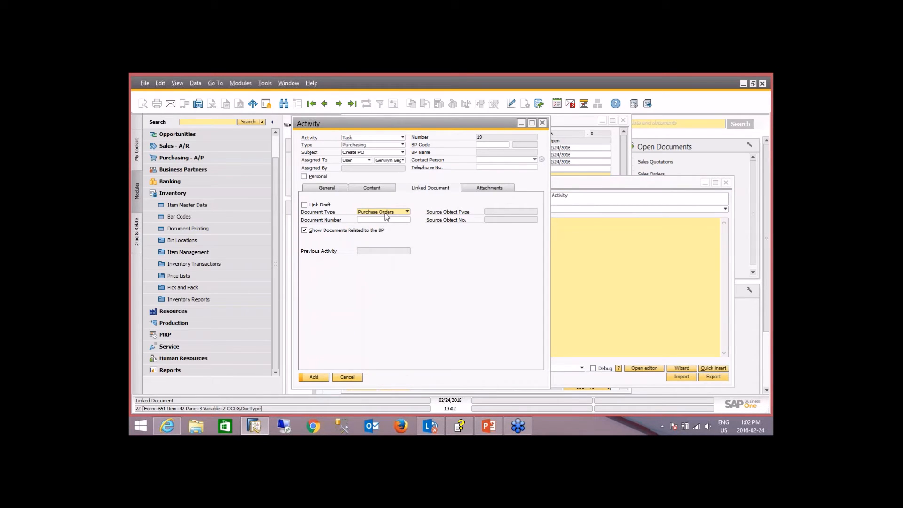
click(595, 276)
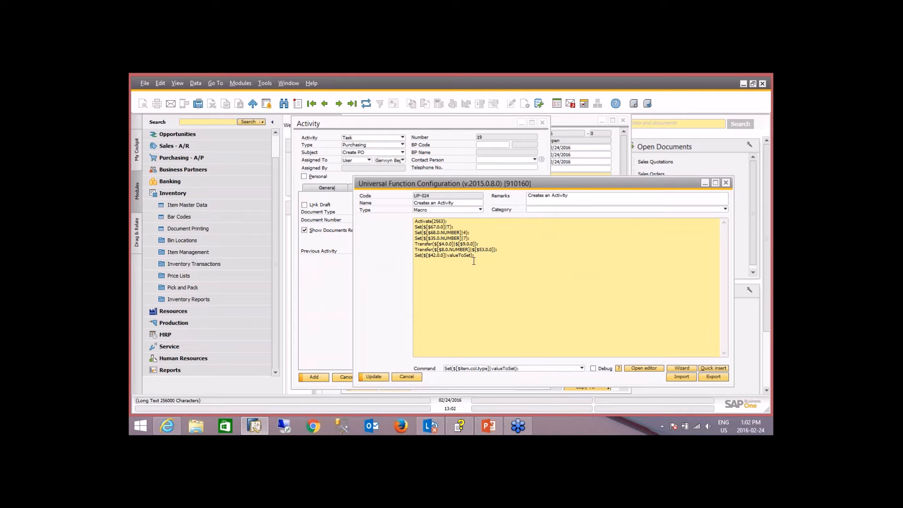
key(BackSpace)
key(BackSpace)
key(BackSpace)
key(BackSpace)
key(BackSpace)
key(BackSpace)
key(BackSpace)
key(BackSpace)
key(BackSpace)
key(BackSpace)
text(22)
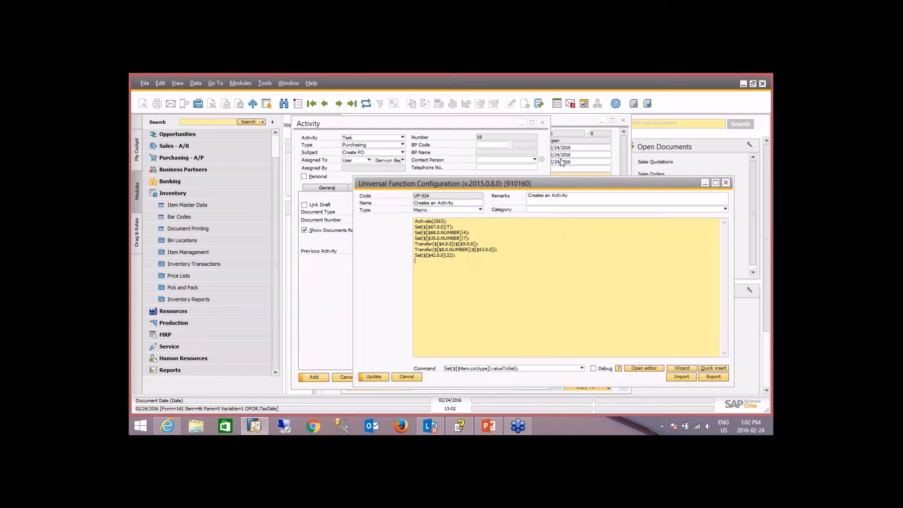
click(567, 121)
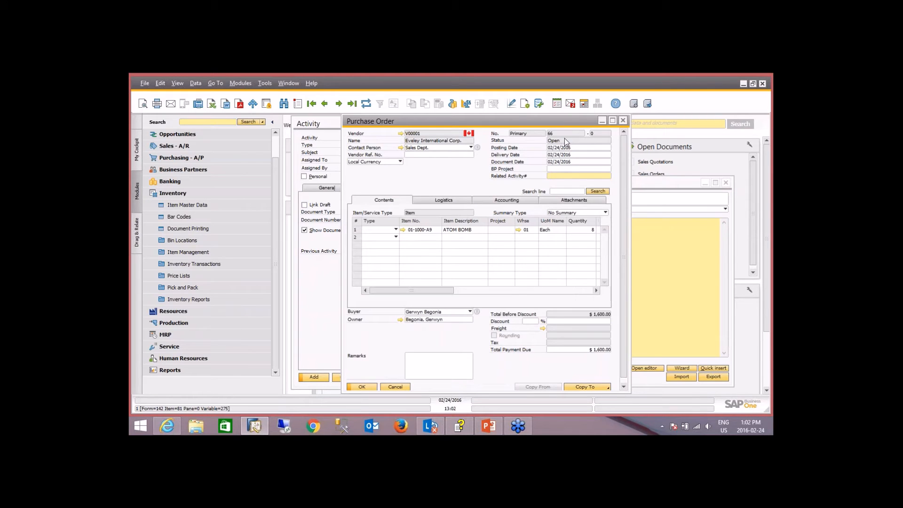
click(673, 257)
click(318, 281)
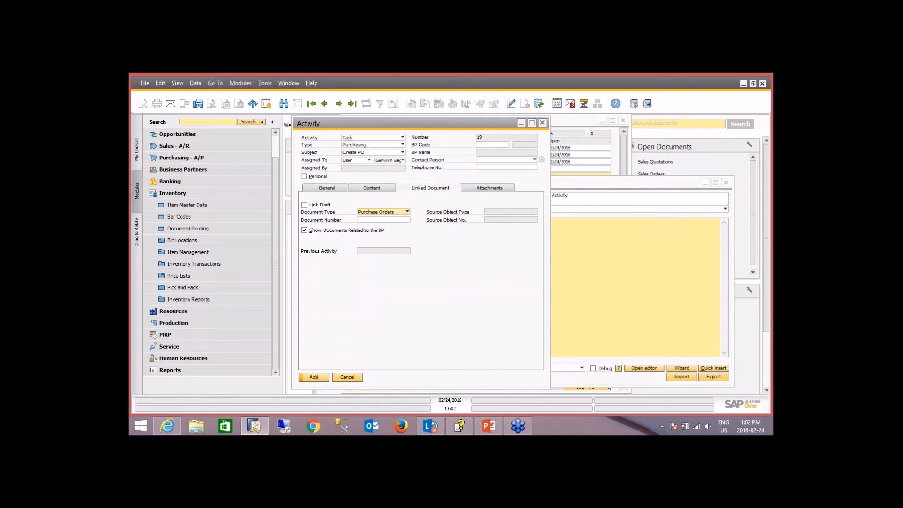
click(614, 274)
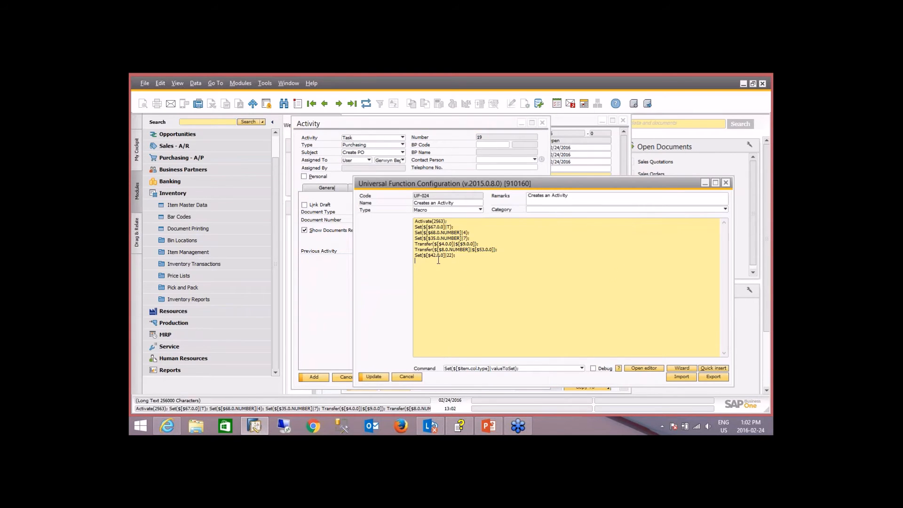
Insert the Transfer(source|target) command template below the Document Type Set command.
click(512, 369)
click(474, 128)
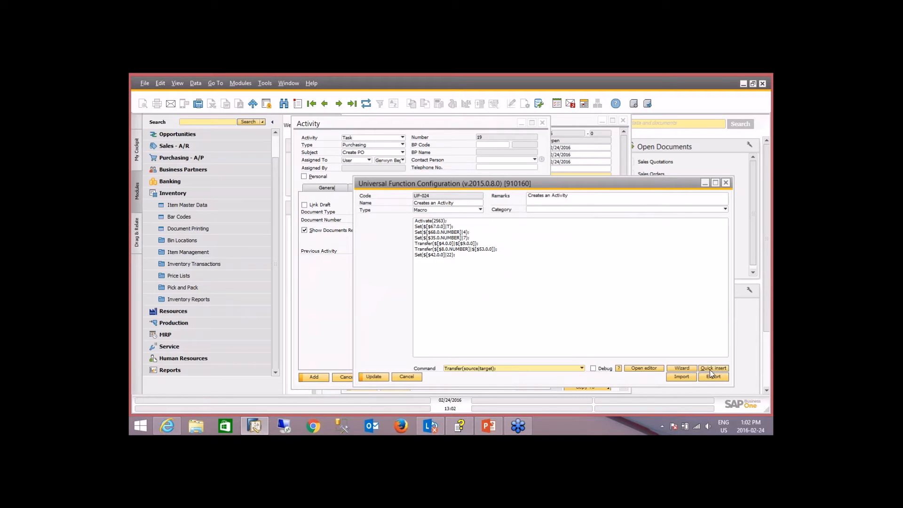
double_click(467, 259)
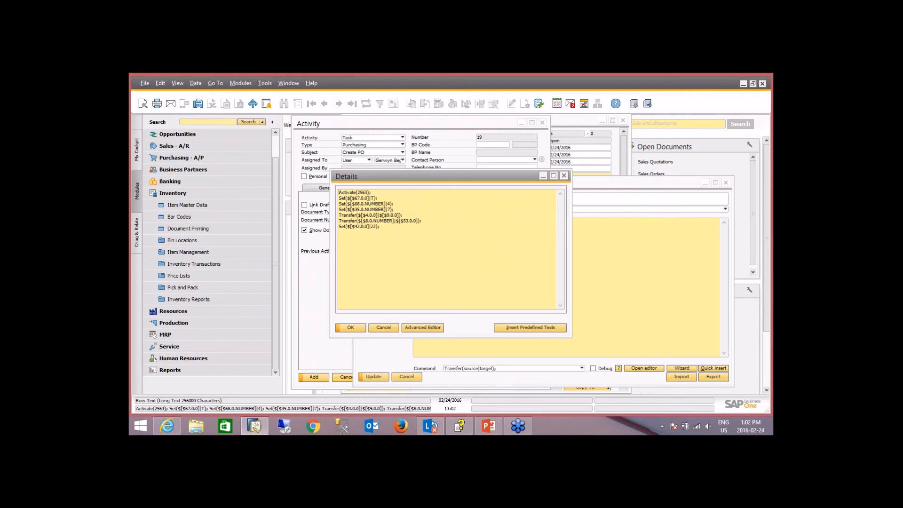
click(379, 329)
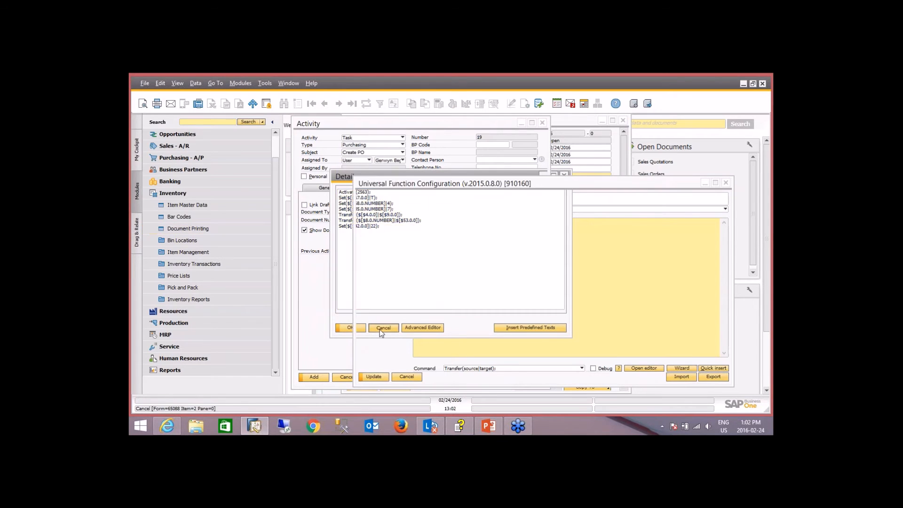
click(498, 276)
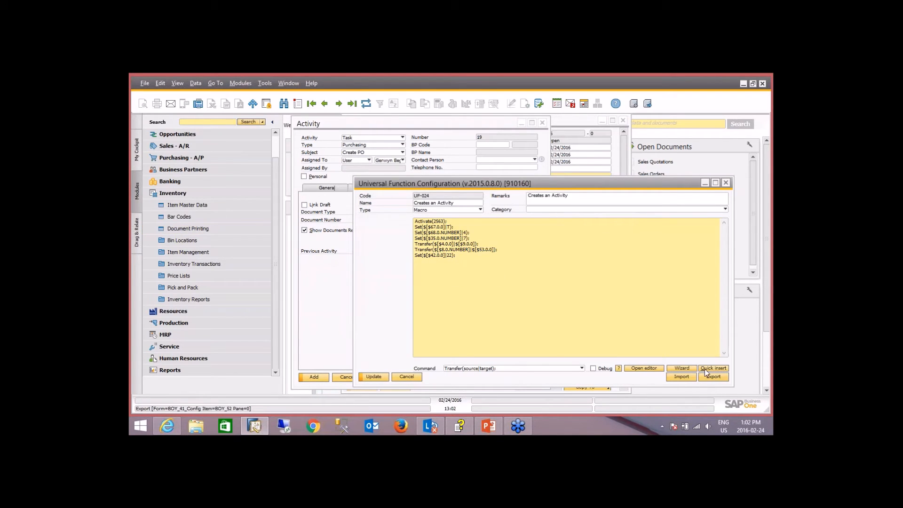
click(713, 369)
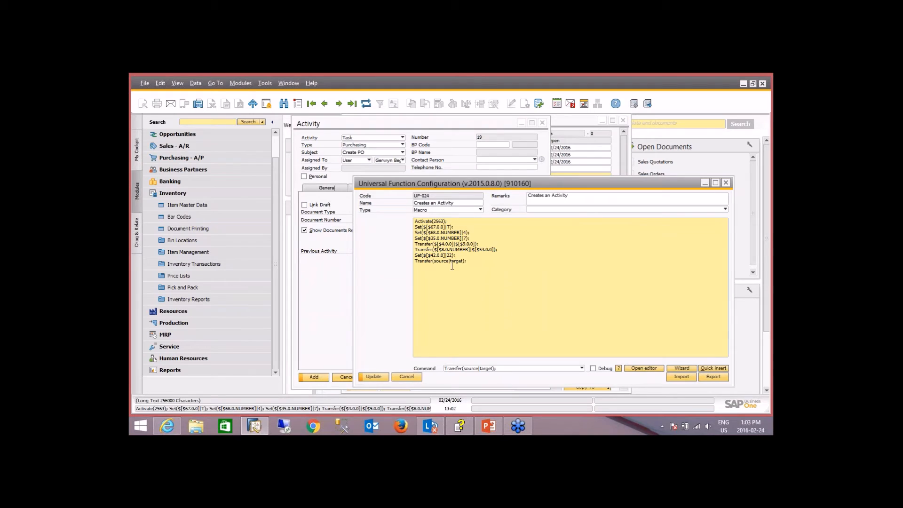
Replace the source placeholder of the new Transfer command with the purchase order number's item syntax $[$8.0.NUMBER].
click(563, 142)
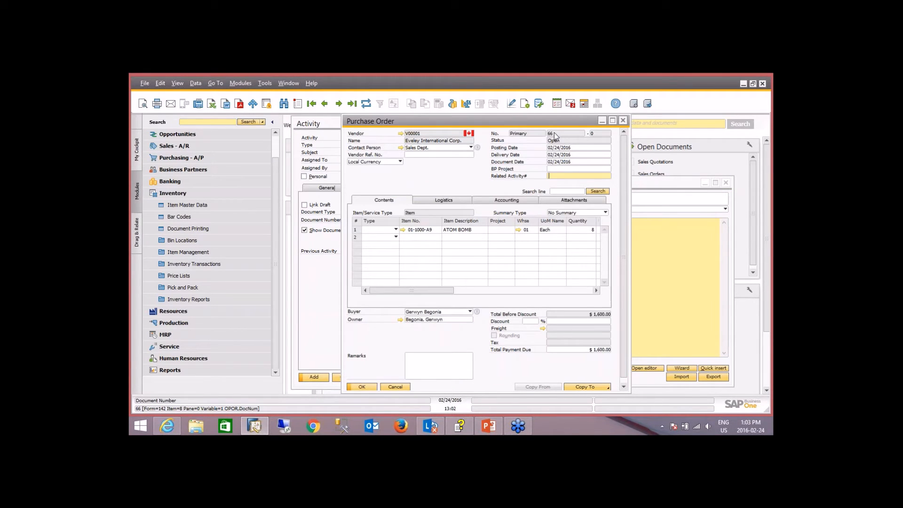
right_click(556, 136)
mouse_move(607, 147)
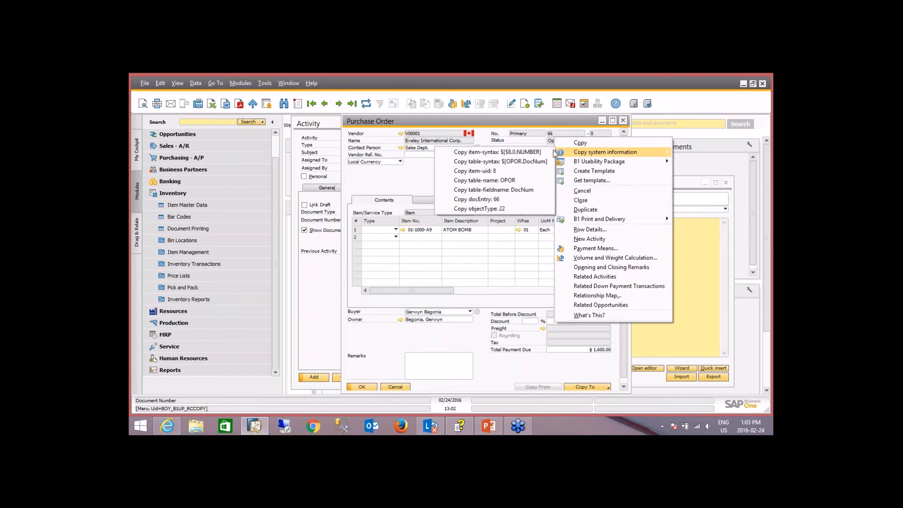
click(497, 152)
click(633, 251)
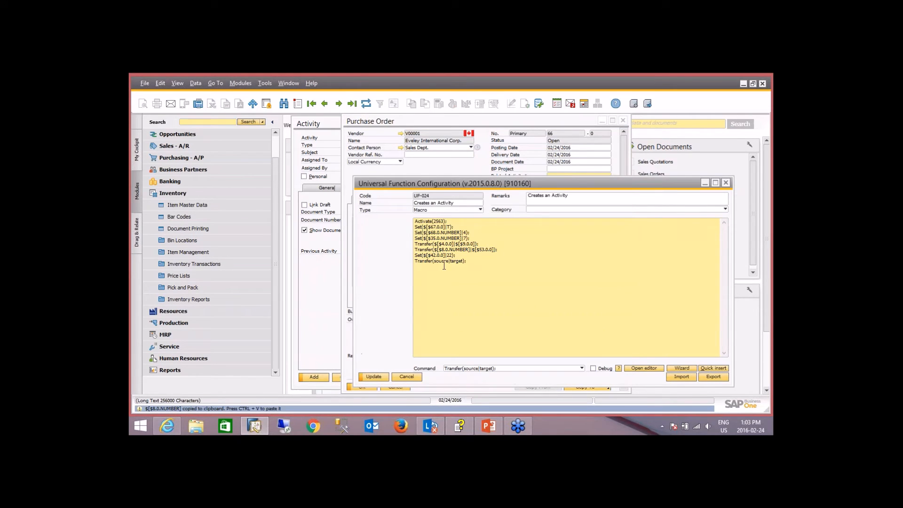
key(BackSpace)
key(BackSpace)
key(BackSpace)
key(BackSpace)
key(BackSpace)
key(BackSpace)
text($[$8.0.NUMBER])
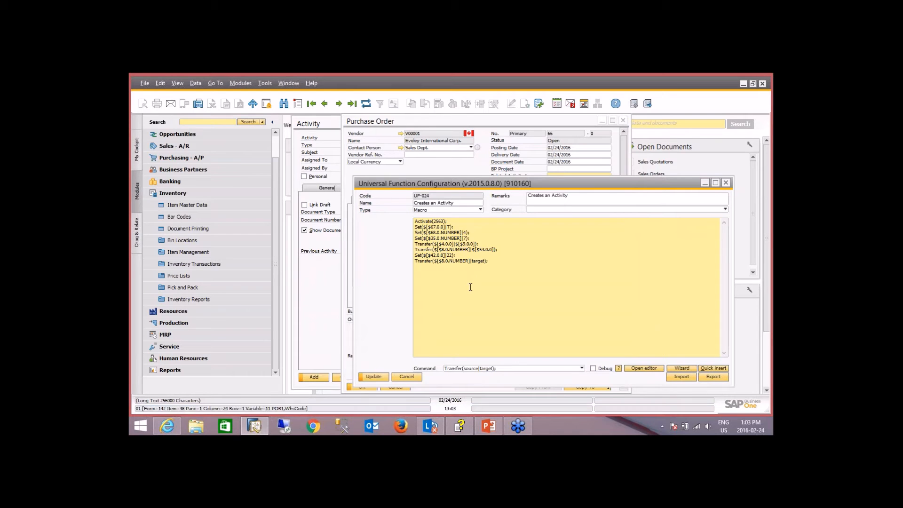
Replace the target placeholder of the last Transfer command with the activity's Document Number item syntax $[$45.0.0] and update the function.
click(321, 282)
click(368, 220)
right_click(367, 224)
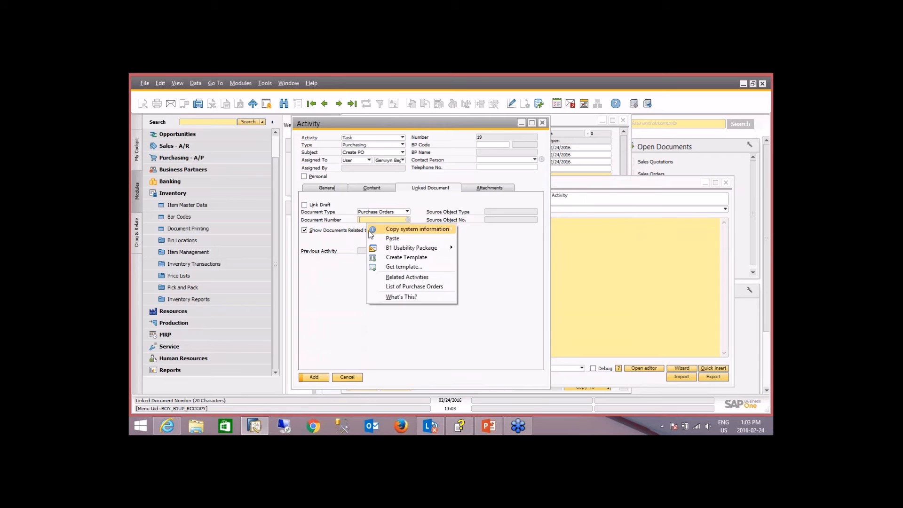
mouse_move(376, 250)
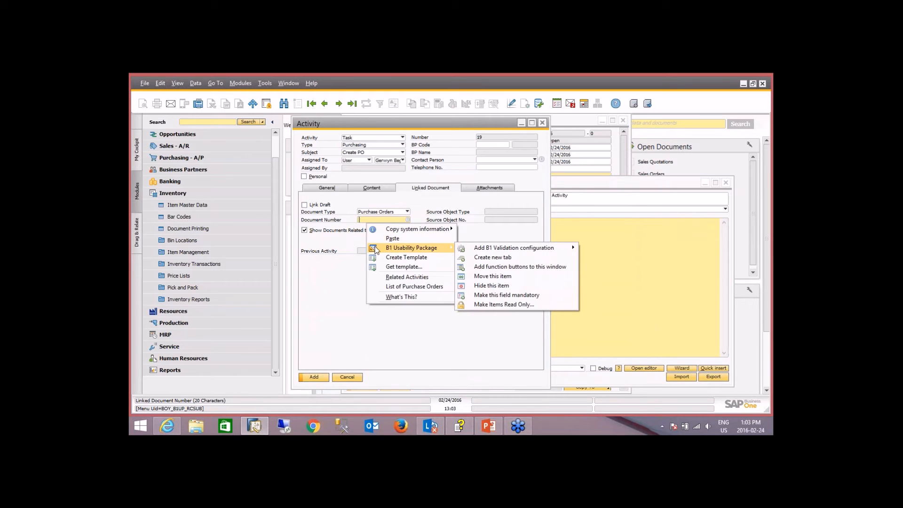
mouse_move(405, 229)
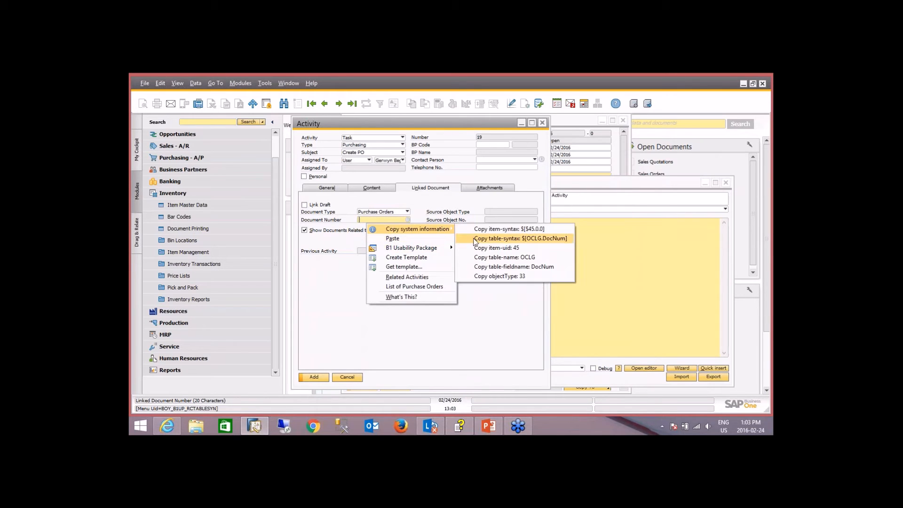
click(494, 229)
click(605, 256)
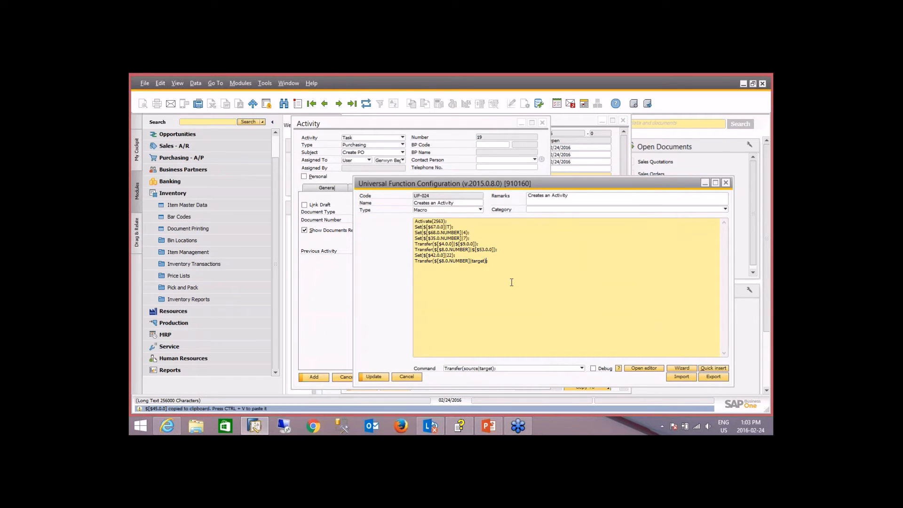
key(BackSpace)
key(BackSpace)
key(BackSpace)
key(ctrl+v)
click(377, 379)
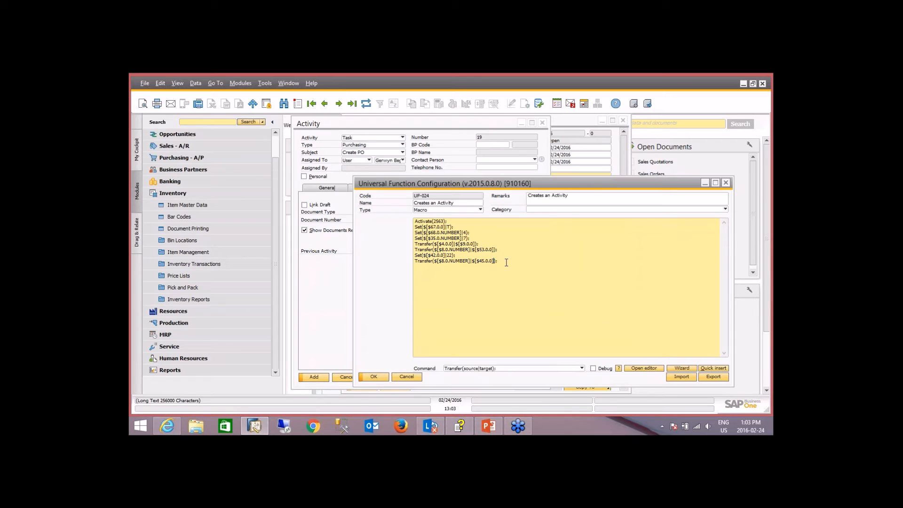
Insert the TransferBack(source|target) command template on a new line at the end of the macro.
key(Return)
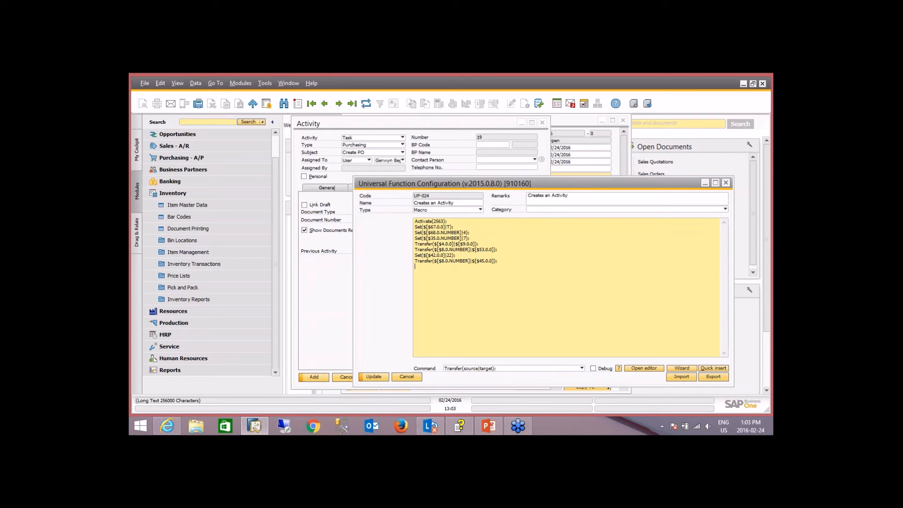
click(535, 369)
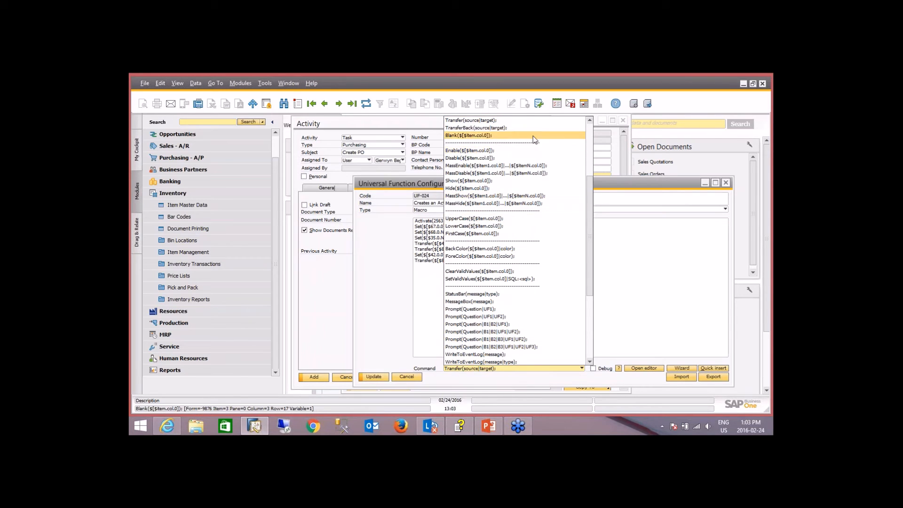
click(514, 128)
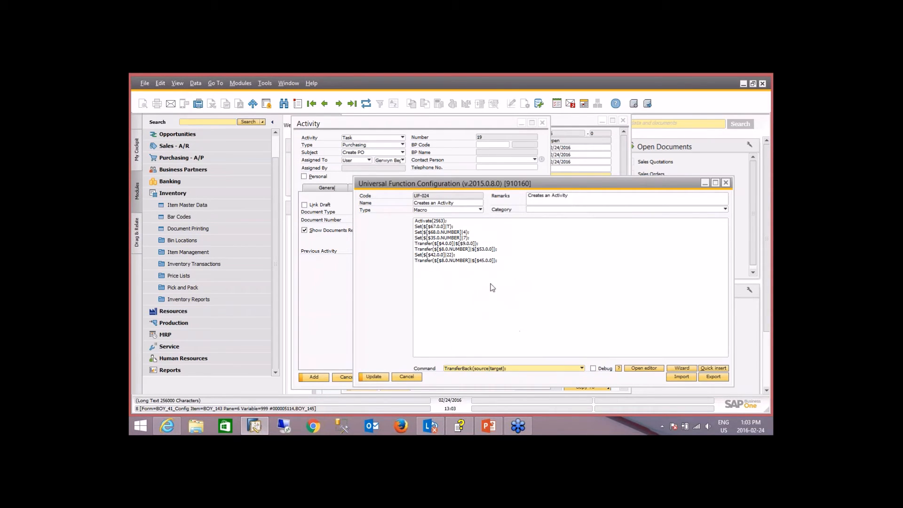
click(509, 262)
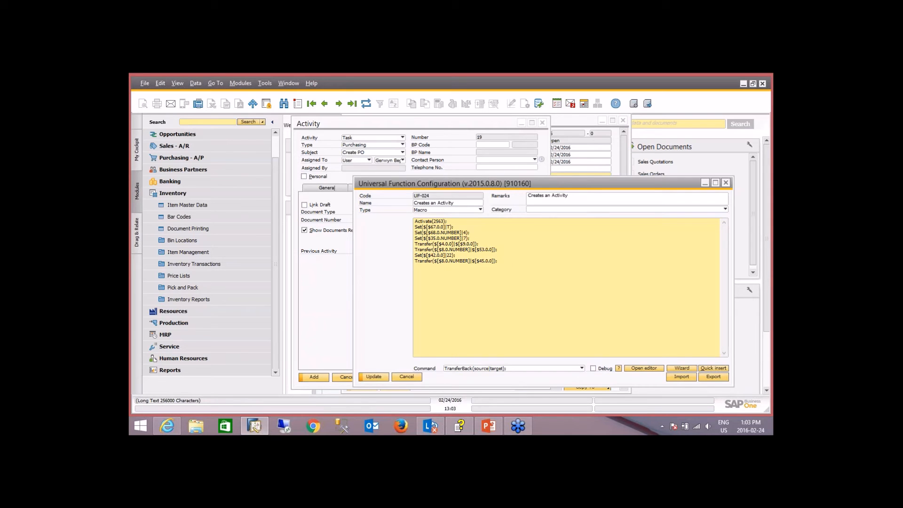
click(446, 289)
click(722, 370)
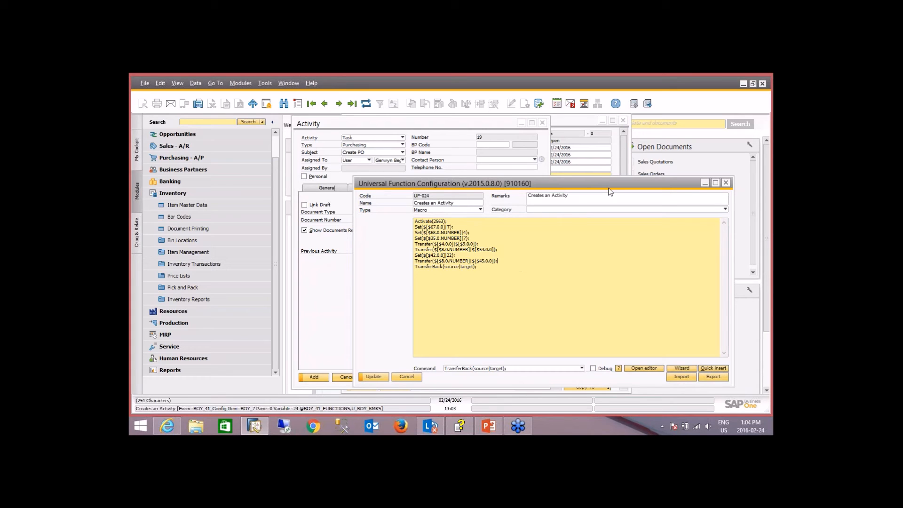
Replace the TransferBack source placeholder with the item syntax of the activity's Number field, $[$5.0.NUMBER].
click(487, 126)
mouse_move(483, 140)
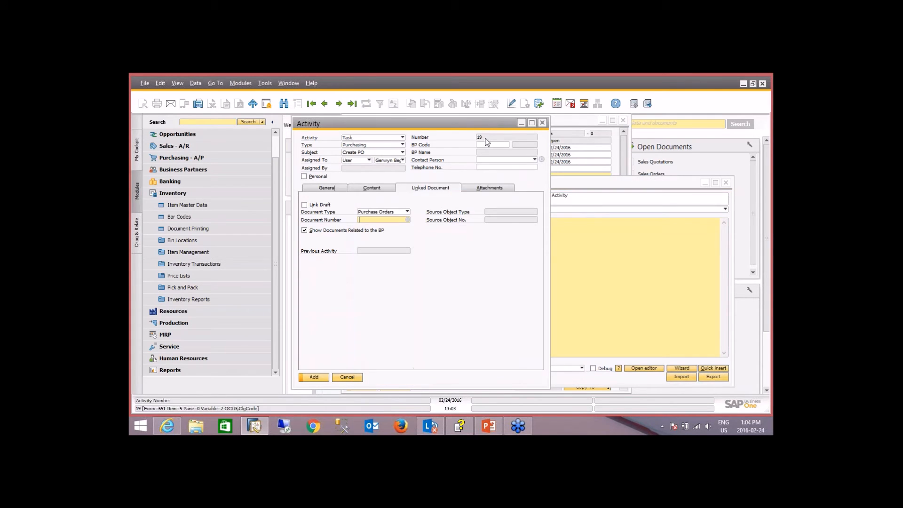
right_click(483, 140)
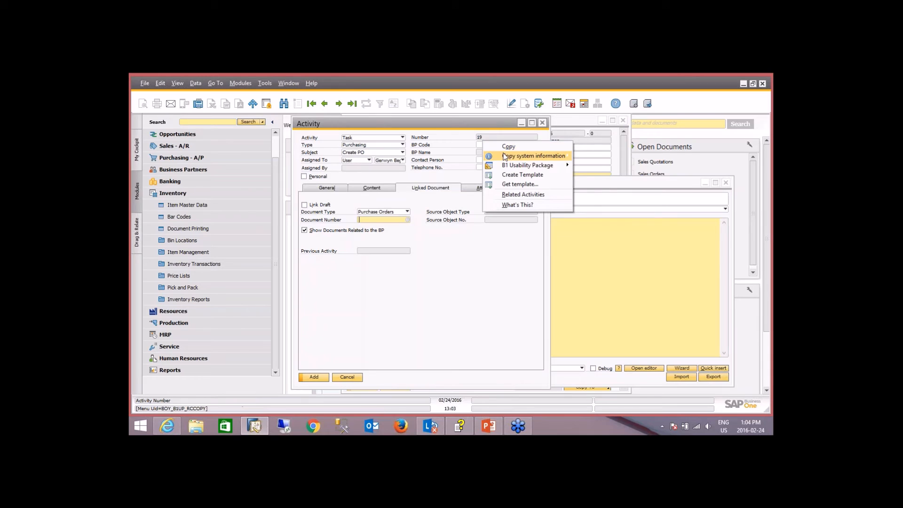
mouse_move(541, 156)
click(608, 158)
click(607, 259)
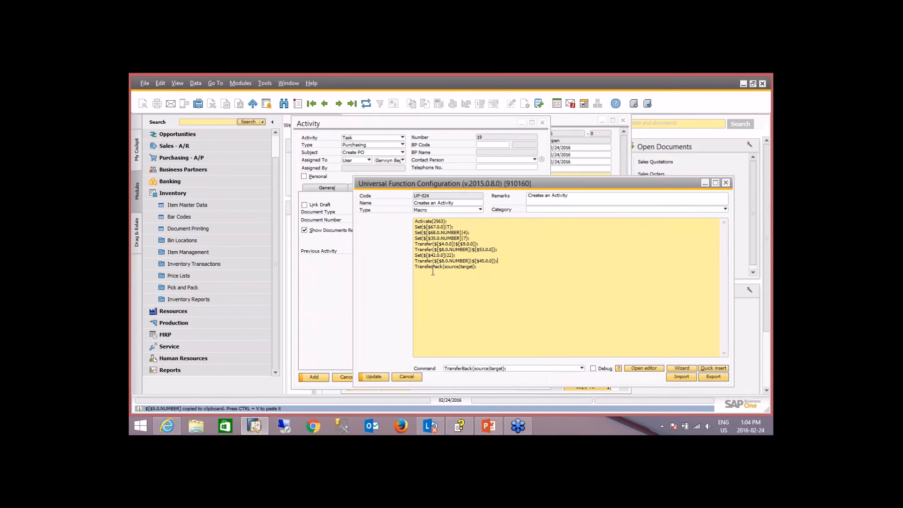
double_click(459, 268)
key(BackSpace)
text($[$5.0.NUMBER])
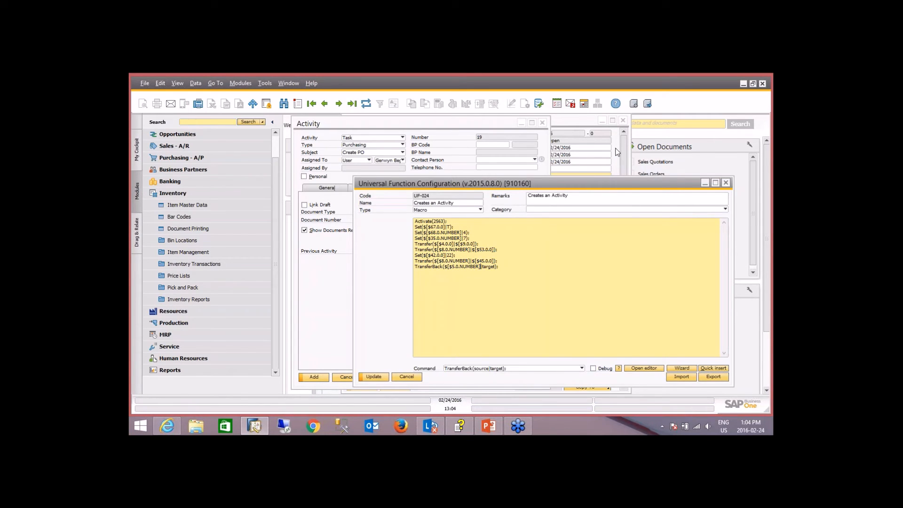
Replace the TransferBack target placeholder with the item syntax of the purchase order's Related Activity# field, $[$BOYX_1.0.NUMBER].
click(550, 176)
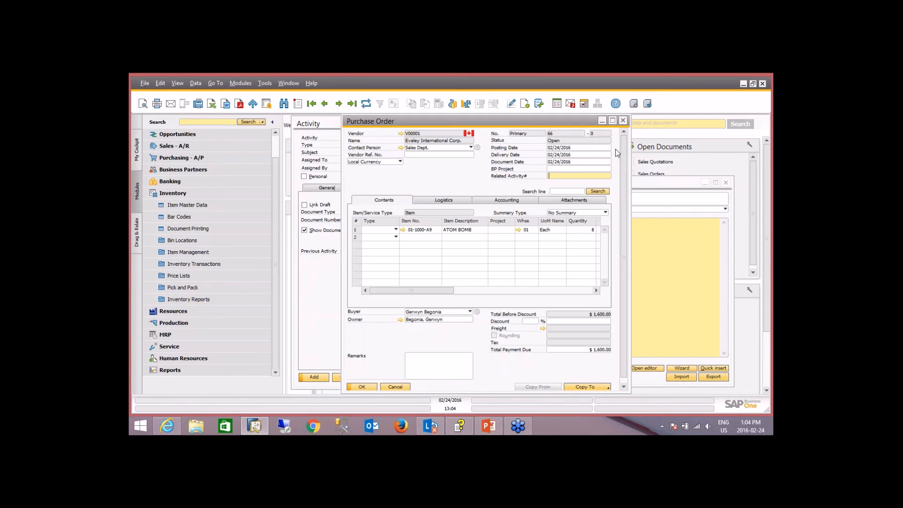
right_click(553, 177)
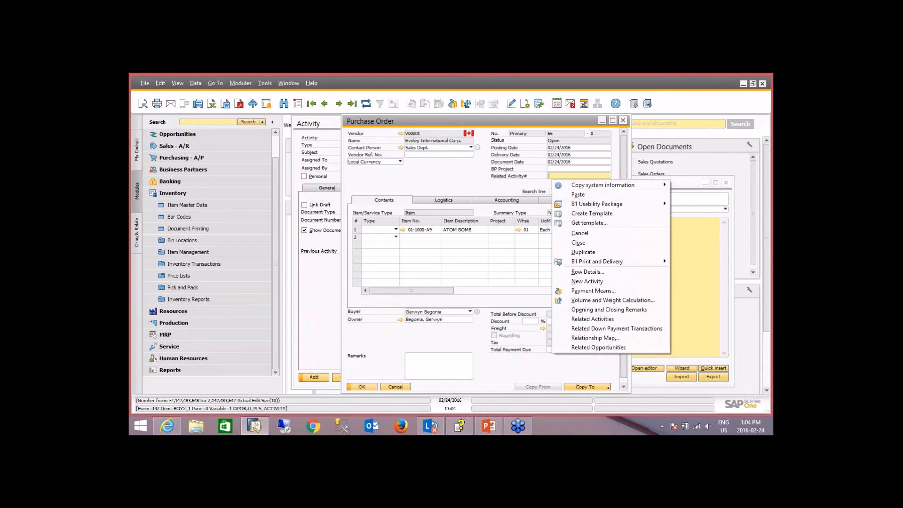
mouse_move(558, 181)
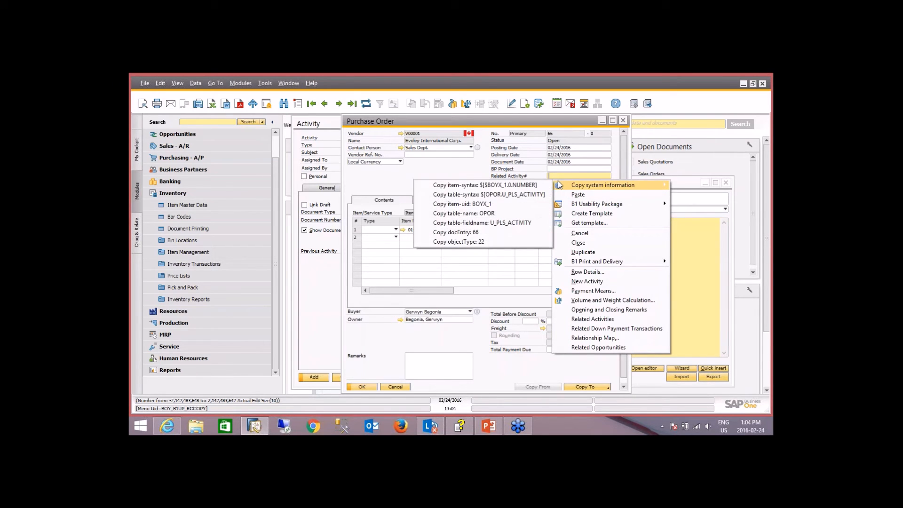
click(539, 185)
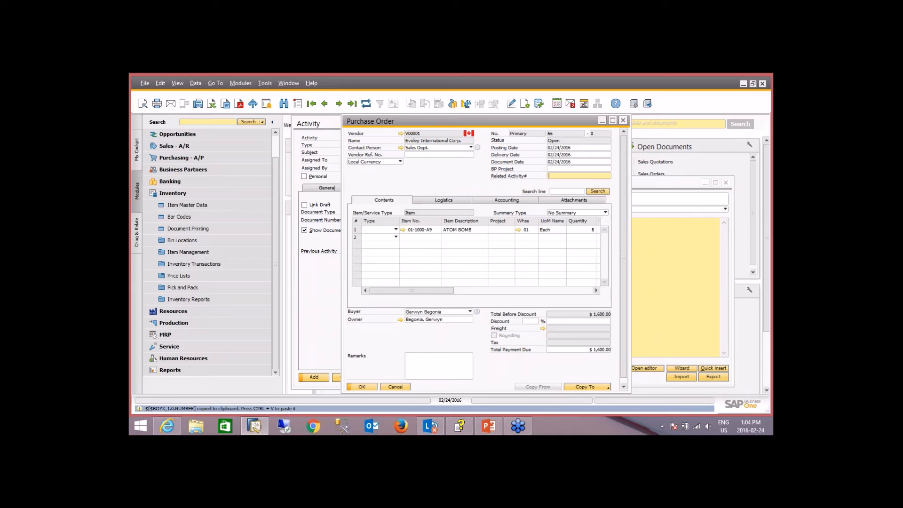
click(690, 228)
click(496, 267)
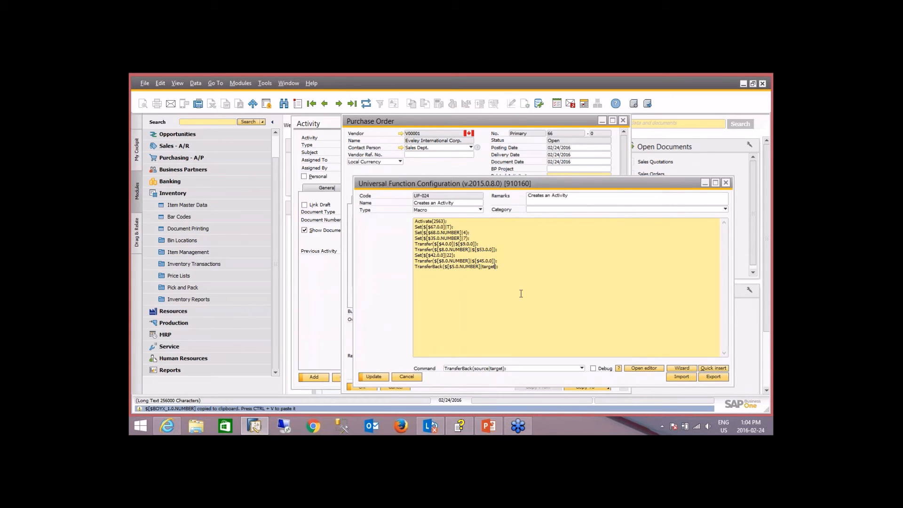
key(BackSpace)
key(BackSpace)
key(BackSpace)
key(BackSpace)
key(BackSpace)
key(BackSpace)
key(ctrl+v)
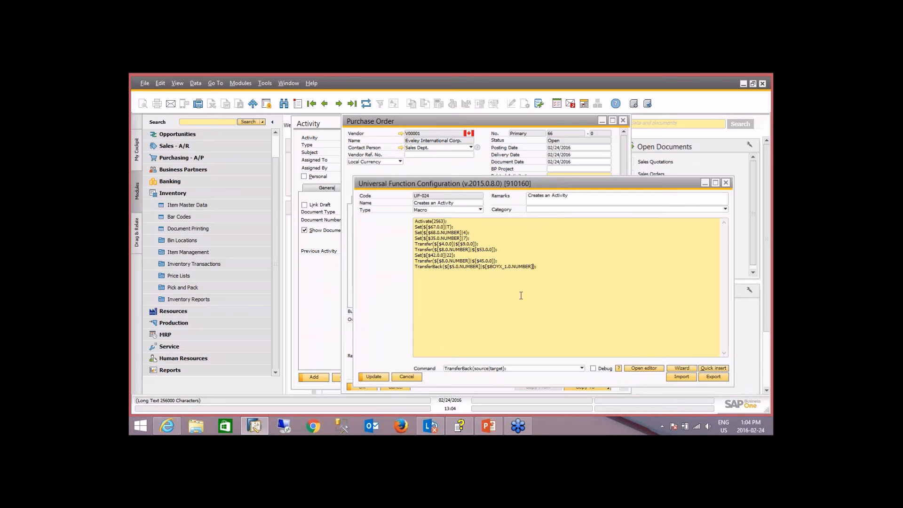
Save the finished macro and close the function configuration, the purchase order and the unsaved activity.
click(547, 266)
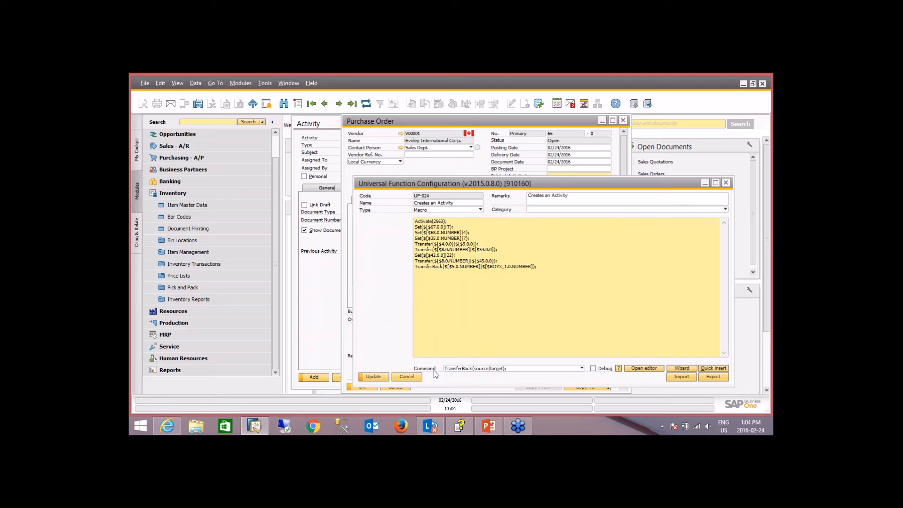
click(373, 378)
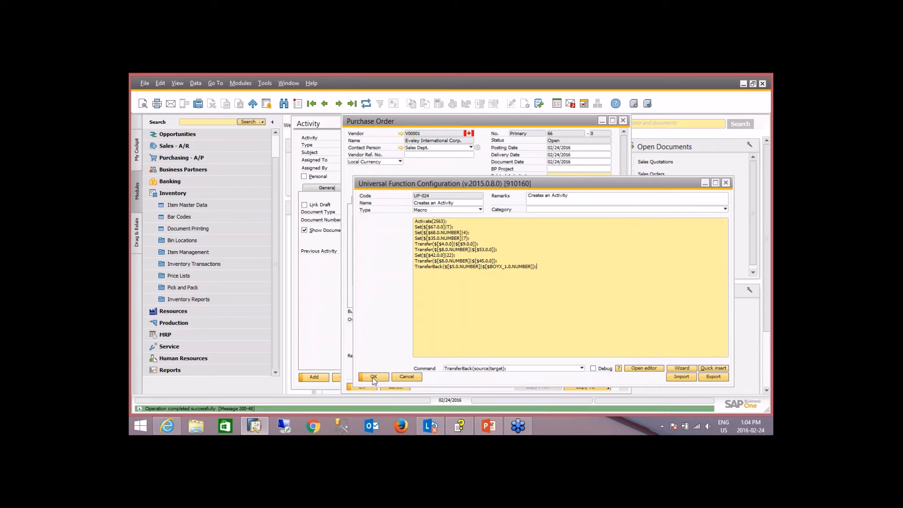
click(373, 377)
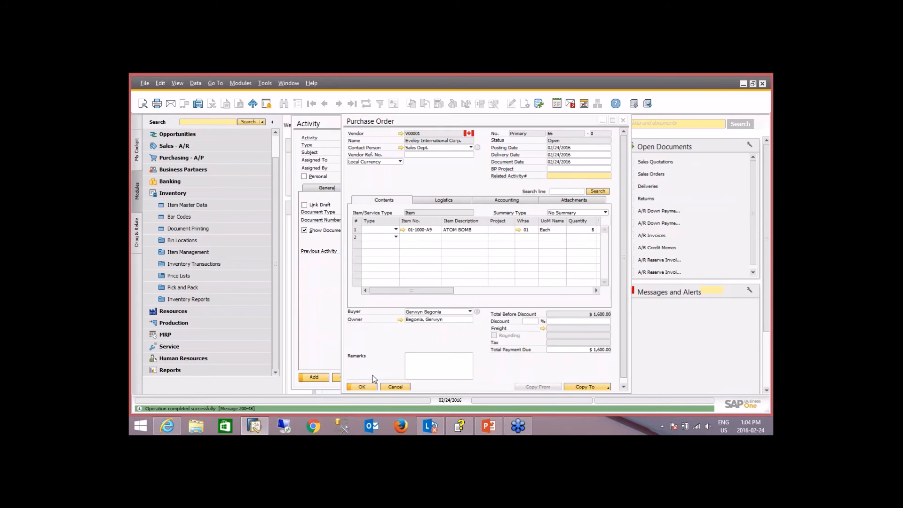
click(396, 387)
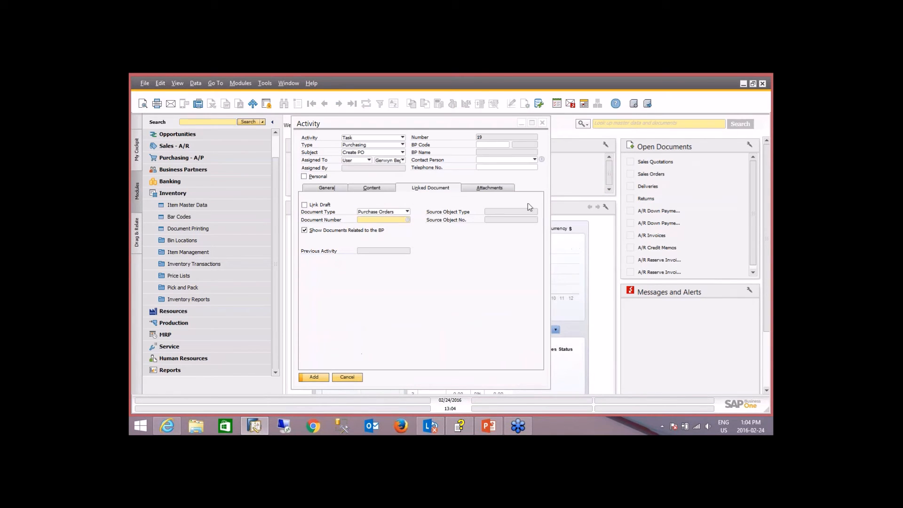
click(347, 376)
Open Item Master Data and go to the record of item 01-1000-A9.
click(187, 204)
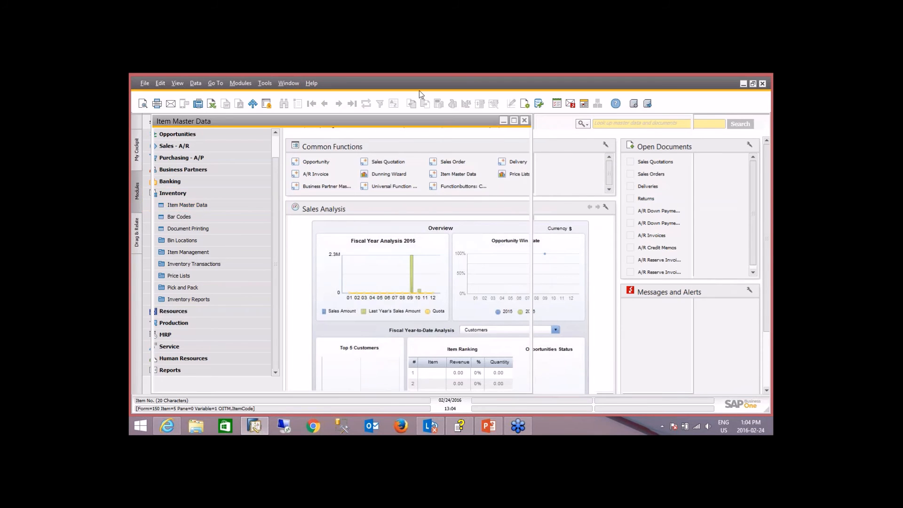
click(340, 105)
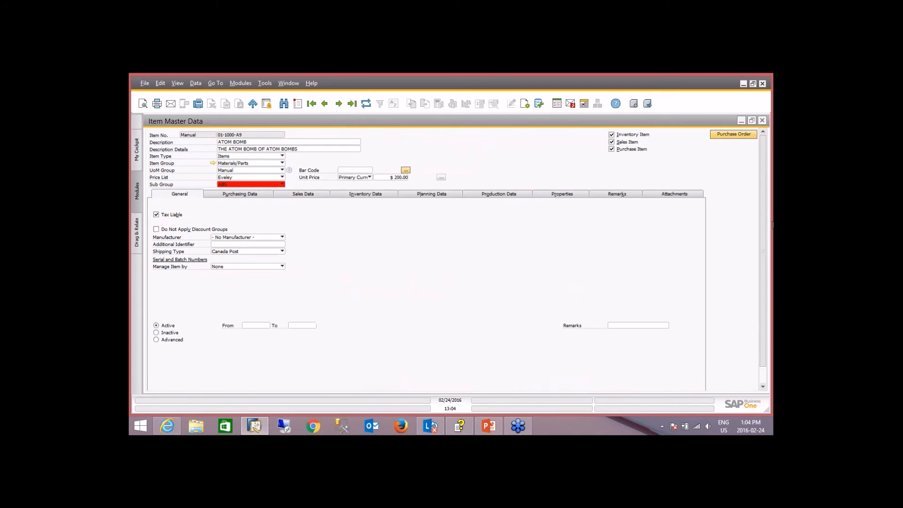
Run the Purchase Order macro from the item record and agree to create an activity for the new order.
click(725, 136)
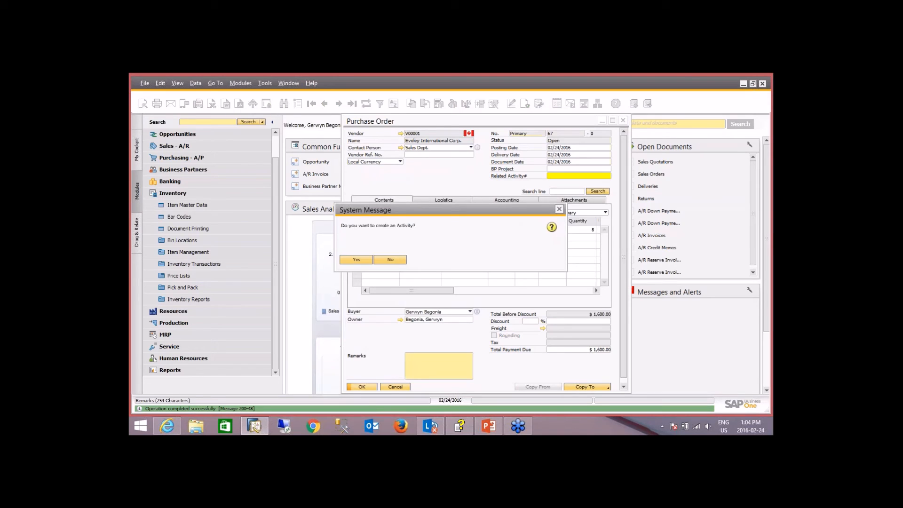
click(357, 260)
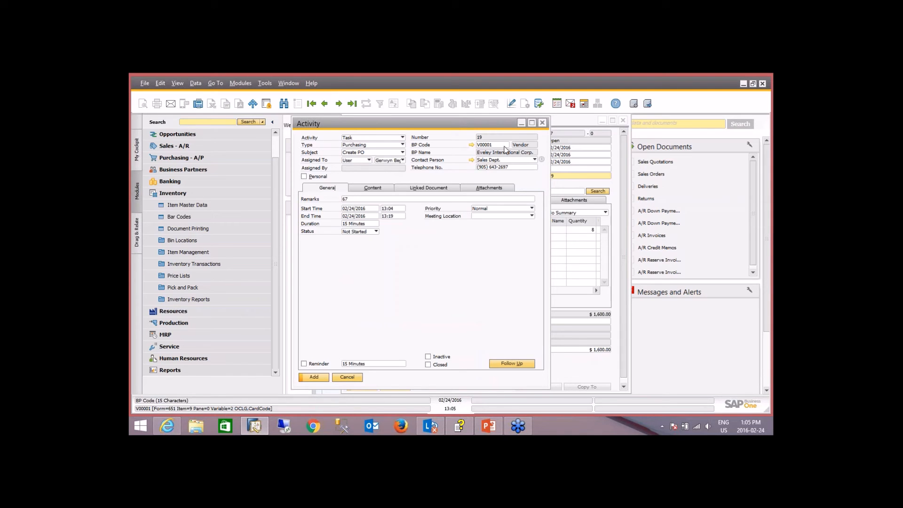
Check the activity's linked document by opening and closing the linked purchase order, and bring the original order with its Related Activity# forward.
drag(504, 126, 473, 125)
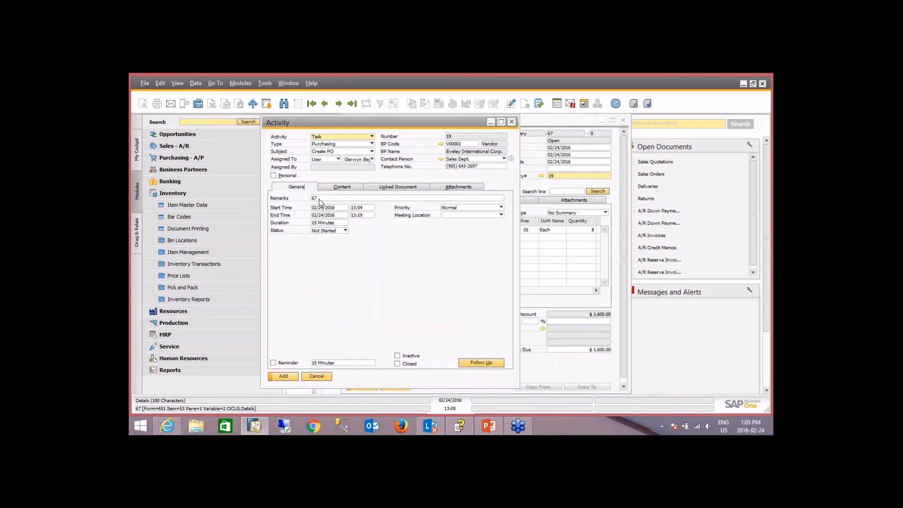
click(387, 188)
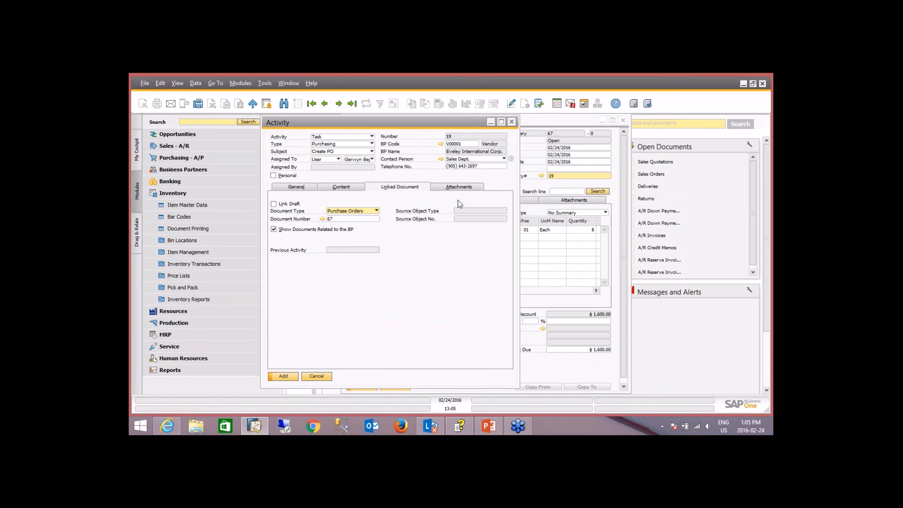
click(322, 220)
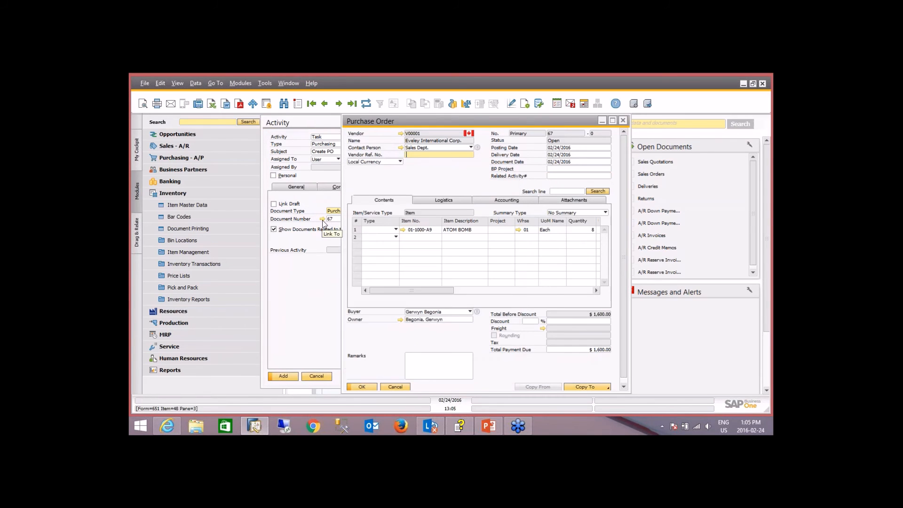
click(623, 122)
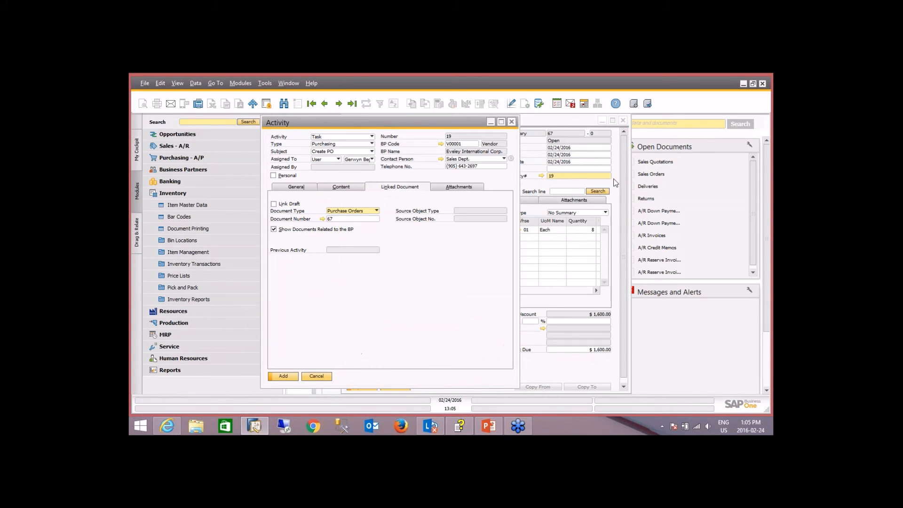
click(541, 185)
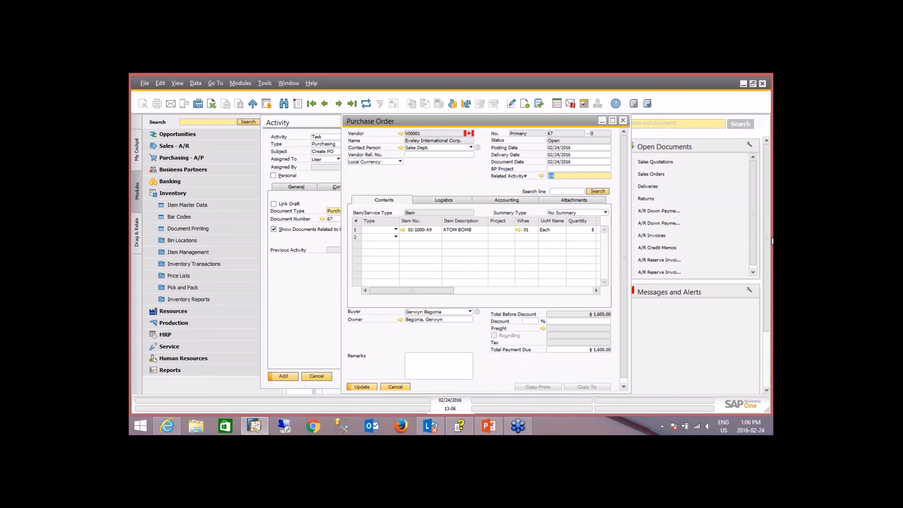
click(766, 204)
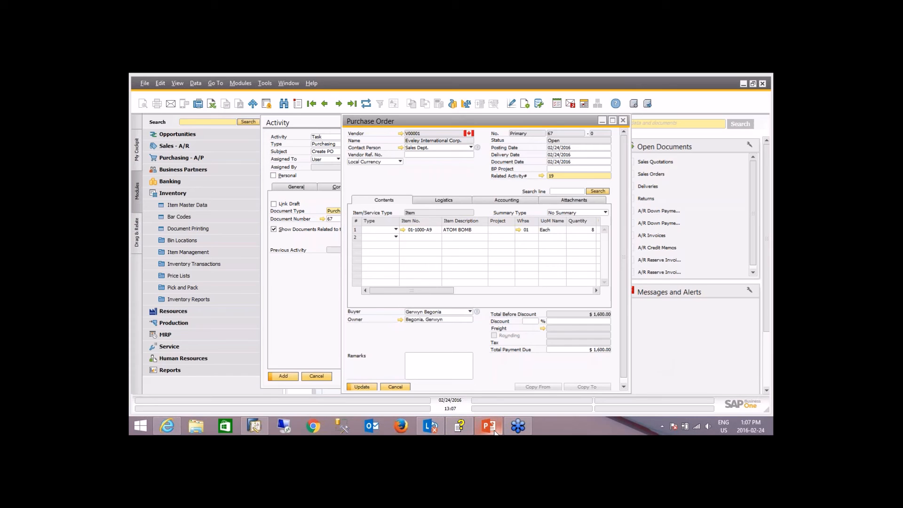
Switch to the PowerPoint presentation and start the slide show from the Contact Info slide.
mouse_move(495, 431)
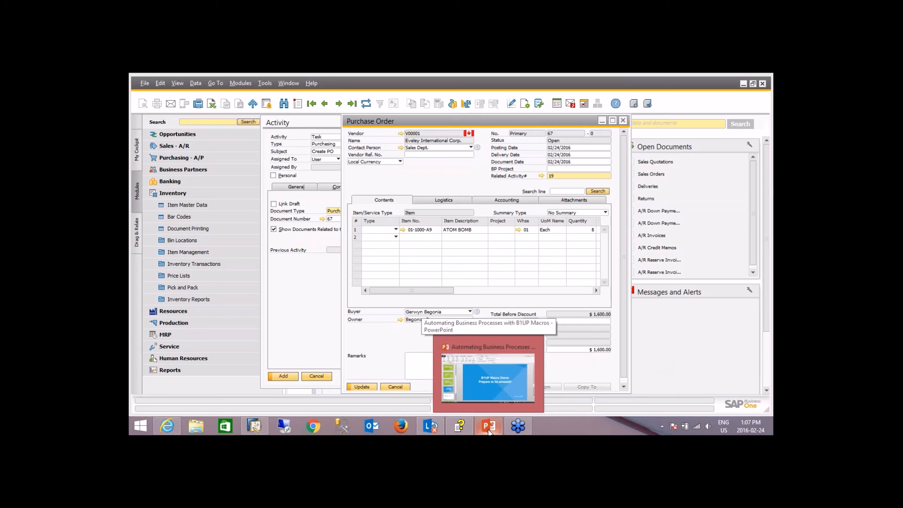
click(489, 429)
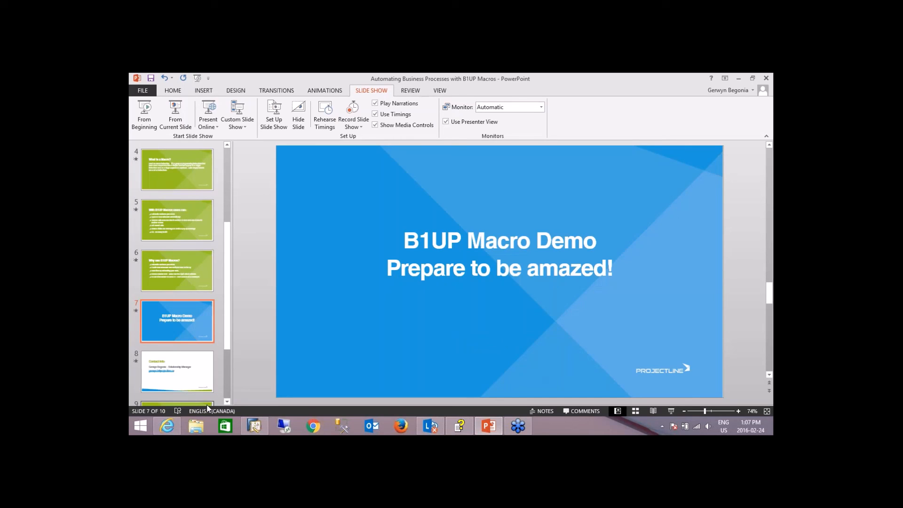
click(203, 375)
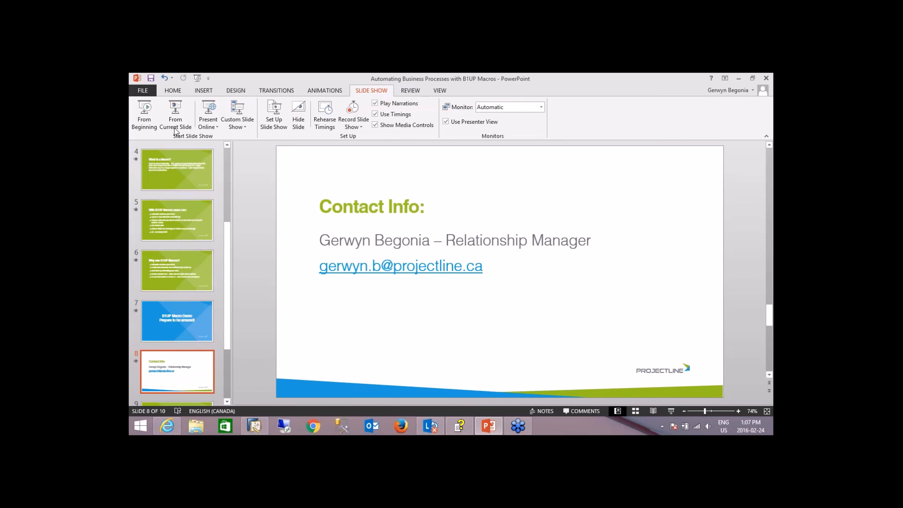
click(175, 112)
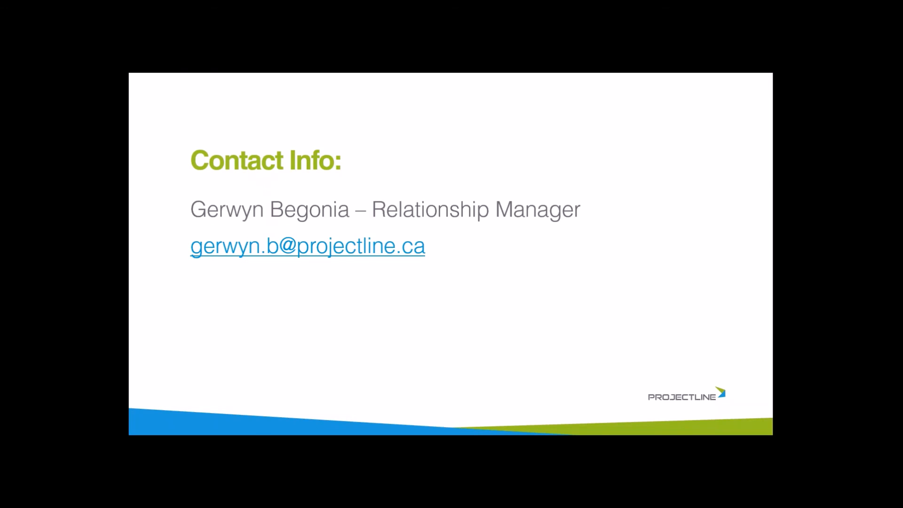